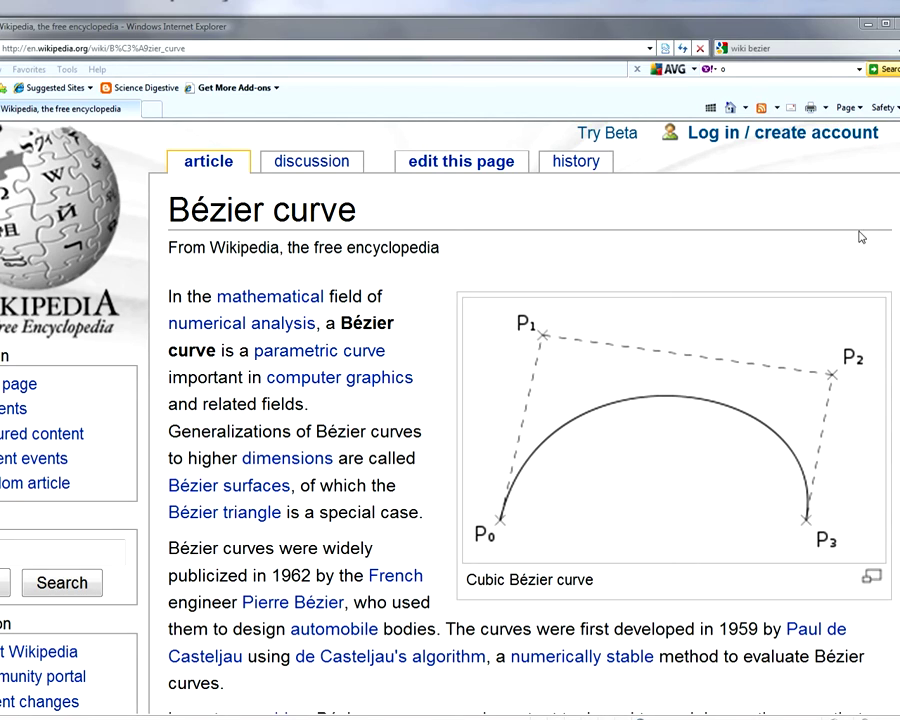
Review the Bézier curve article's Higher-order curves section, focusing on the construction and animation of a cubic curve.
{"action": "scroll", "coordinate": [450, 420], "scroll_direction": "down", "scroll_amount": 20}
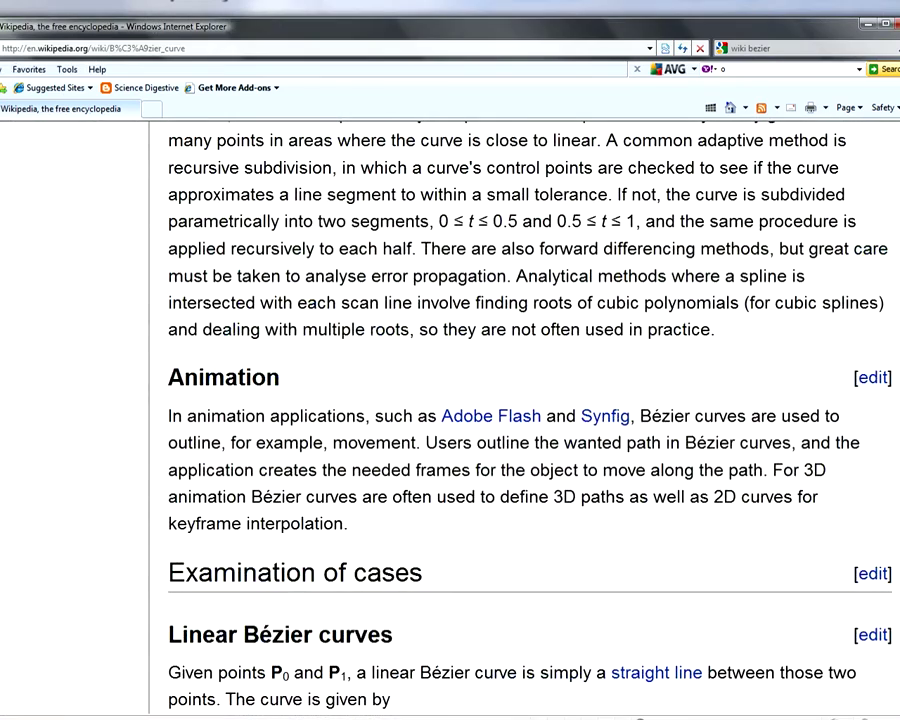
{"action": "scroll", "coordinate": [450, 420], "scroll_direction": "down", "scroll_amount": 12}
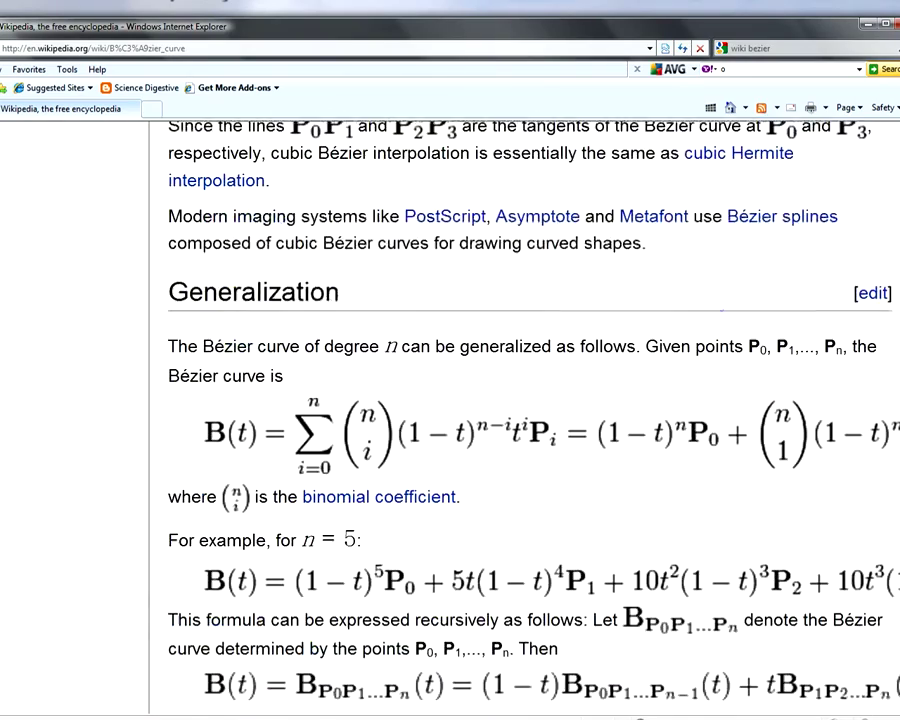
{"action": "scroll", "coordinate": [450, 420], "scroll_direction": "down", "scroll_amount": 10}
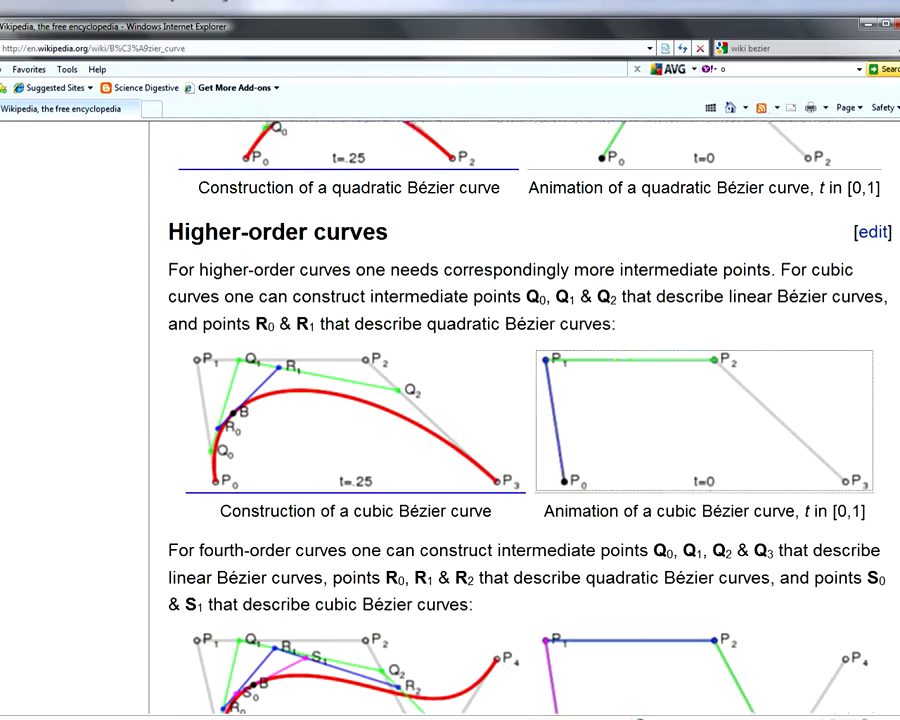
{"action": "scroll", "coordinate": [450, 420], "scroll_direction": "up", "scroll_amount": 1}
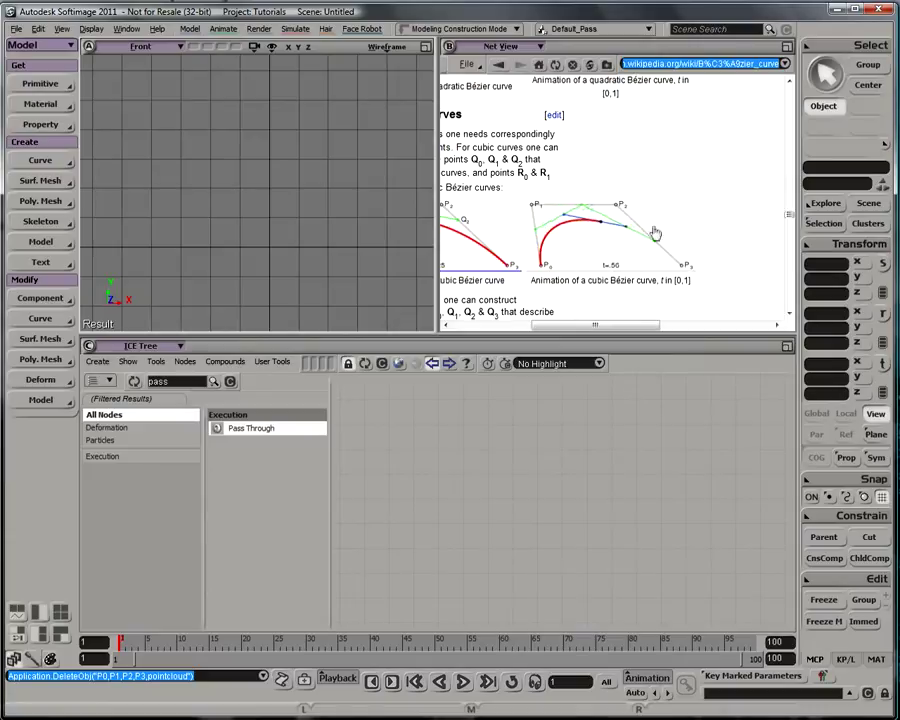
Create a null named P0 displayed with the Rings icon at size 0.1.
{"action": "left_click", "coordinate": [40, 84]}
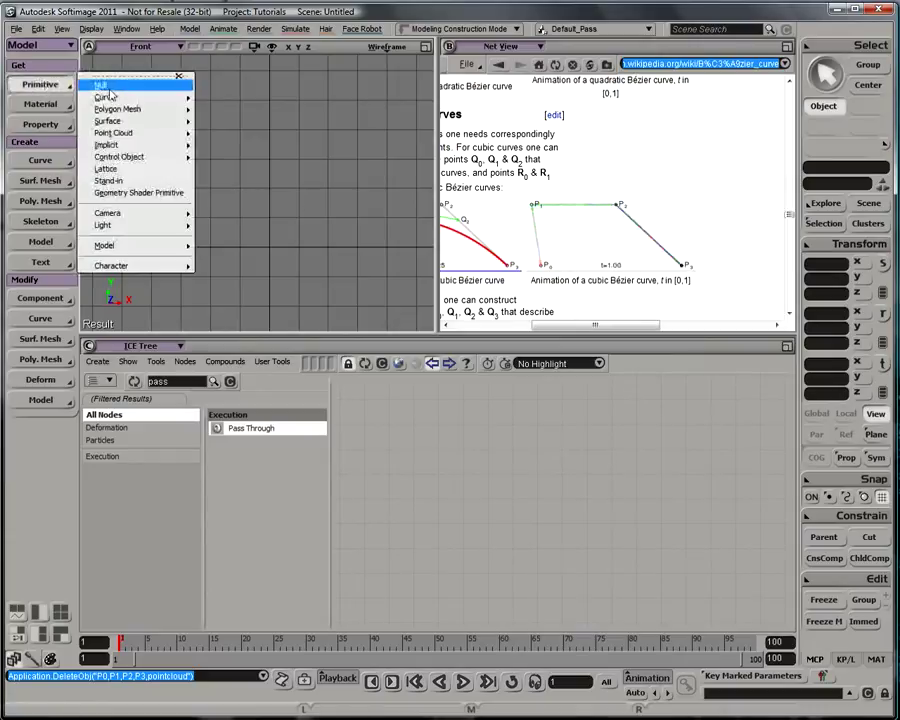
{"action": "left_click", "coordinate": [100, 83]}
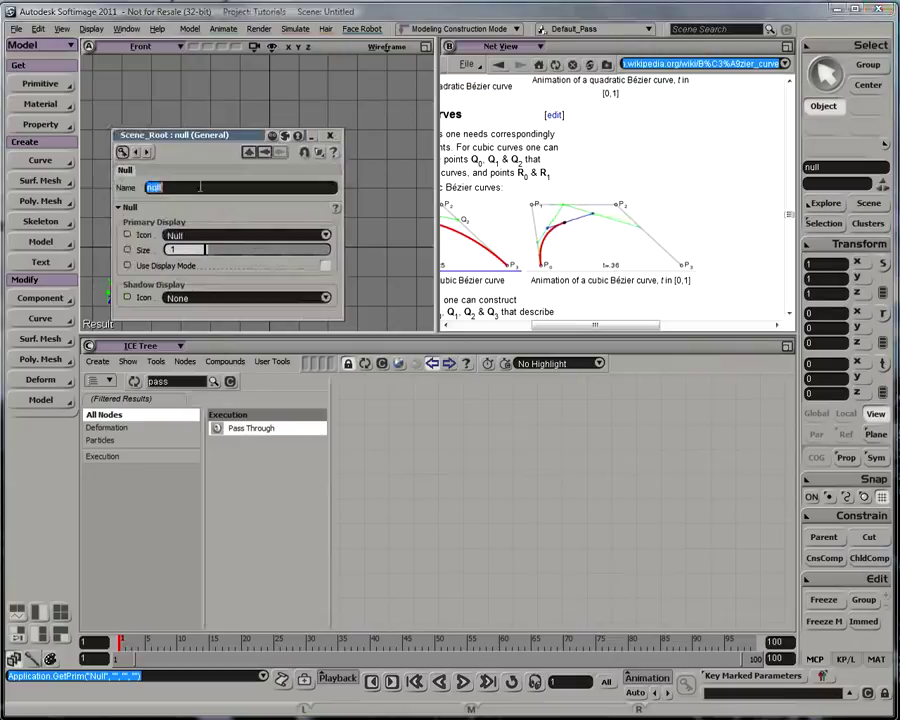
{"action": "type", "text": "P0"}
{"action": "key", "text": "Return"}
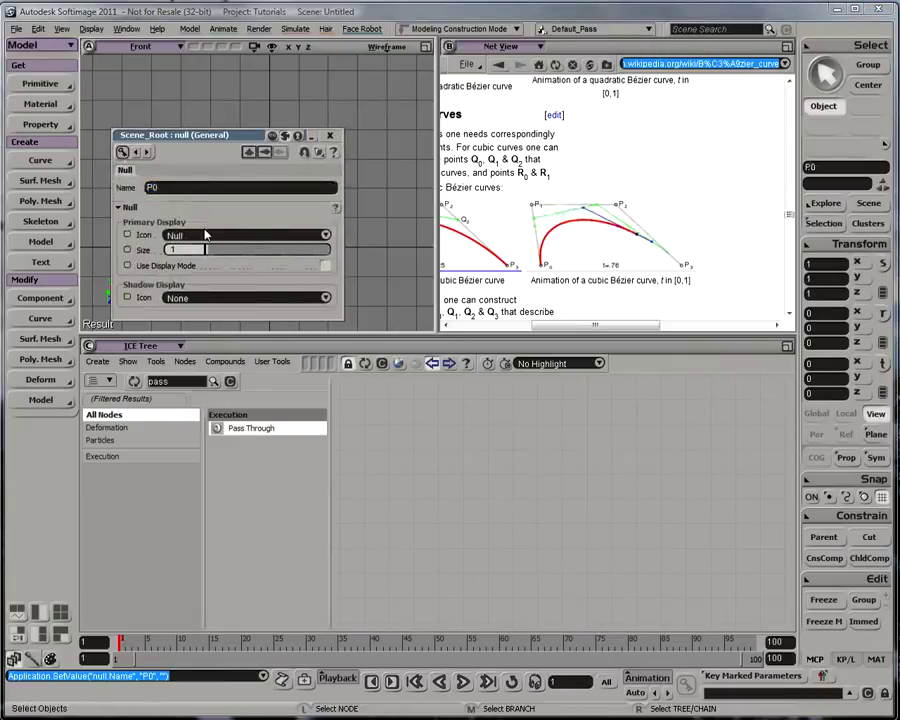
{"action": "left_click", "coordinate": [205, 234]}
{"action": "left_click", "coordinate": [192, 247]}
{"action": "left_click", "coordinate": [188, 251]}
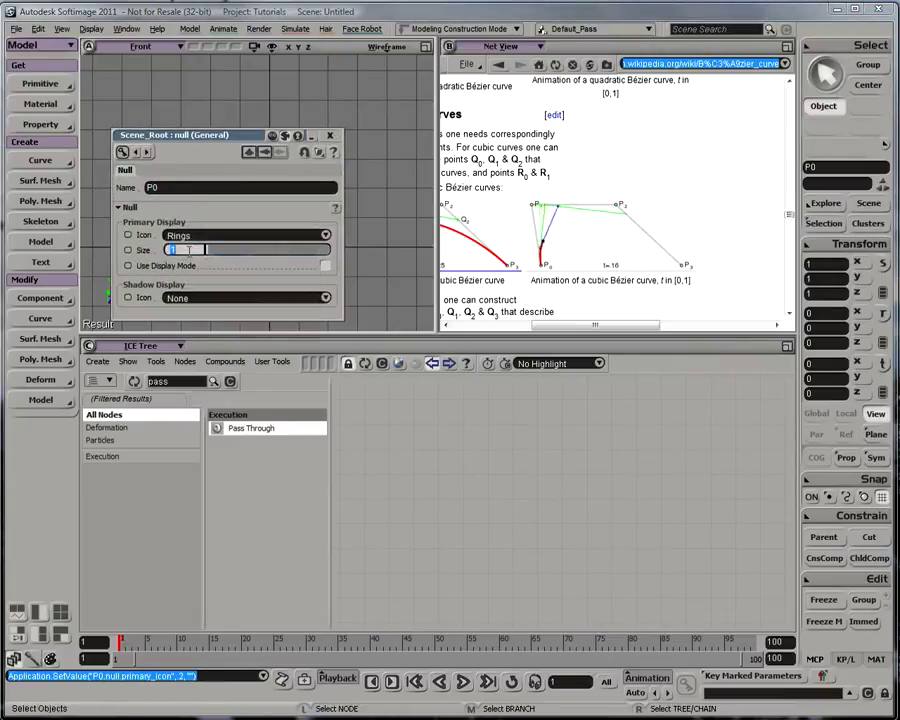
{"action": "type", "text": "0.1"}
{"action": "key", "text": "Return"}
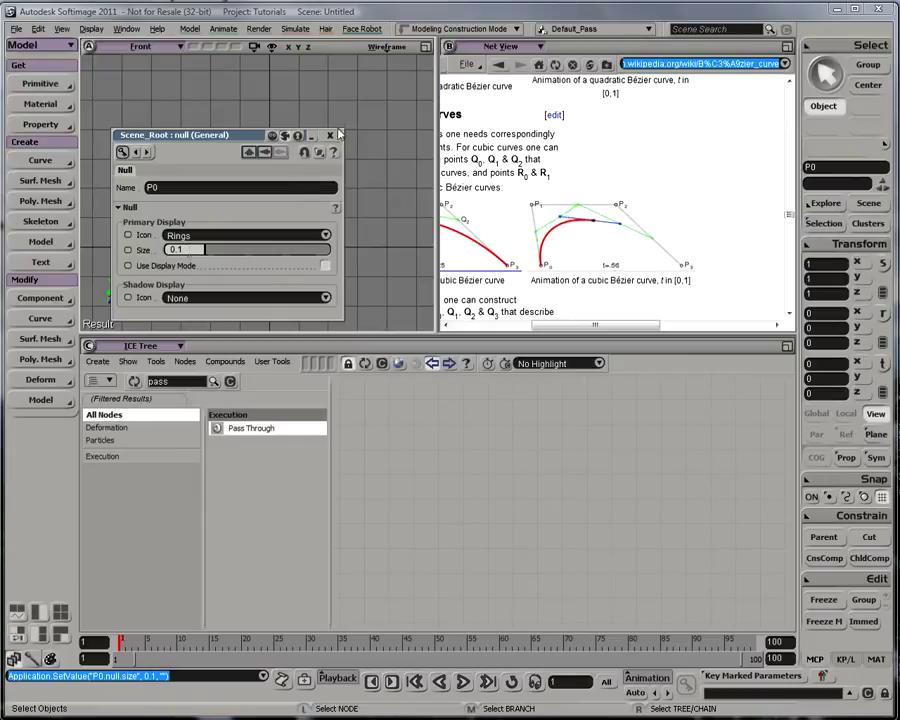
{"action": "left_click", "coordinate": [336, 133]}
Move P0 to about X -4.35, Y -0.02 and place three copies of it as the other cubic Bézier control points.
{"action": "key", "text": "v"}
{"action": "left_click_drag", "start_coordinate": [305, 246], "coordinate": [187, 231]}
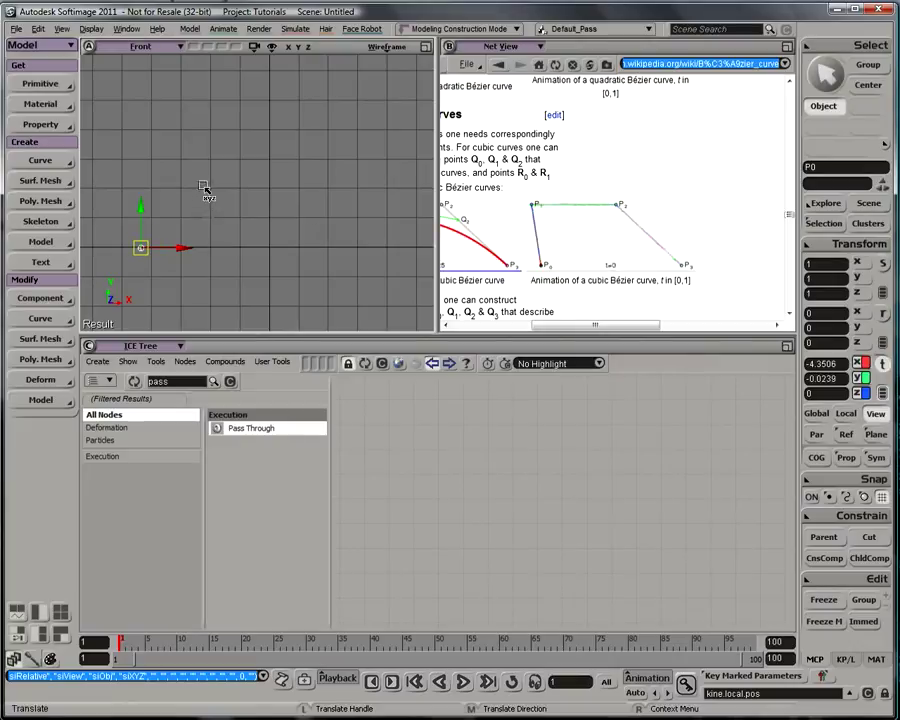
{"action": "key", "text": "ctrl+d"}
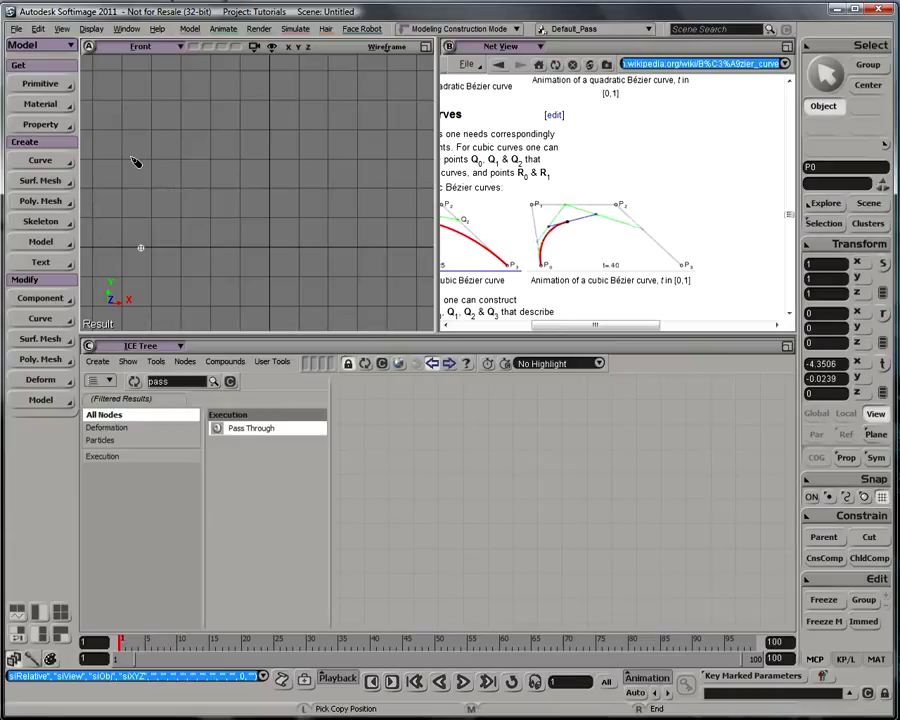
{"action": "left_click", "coordinate": [131, 157]}
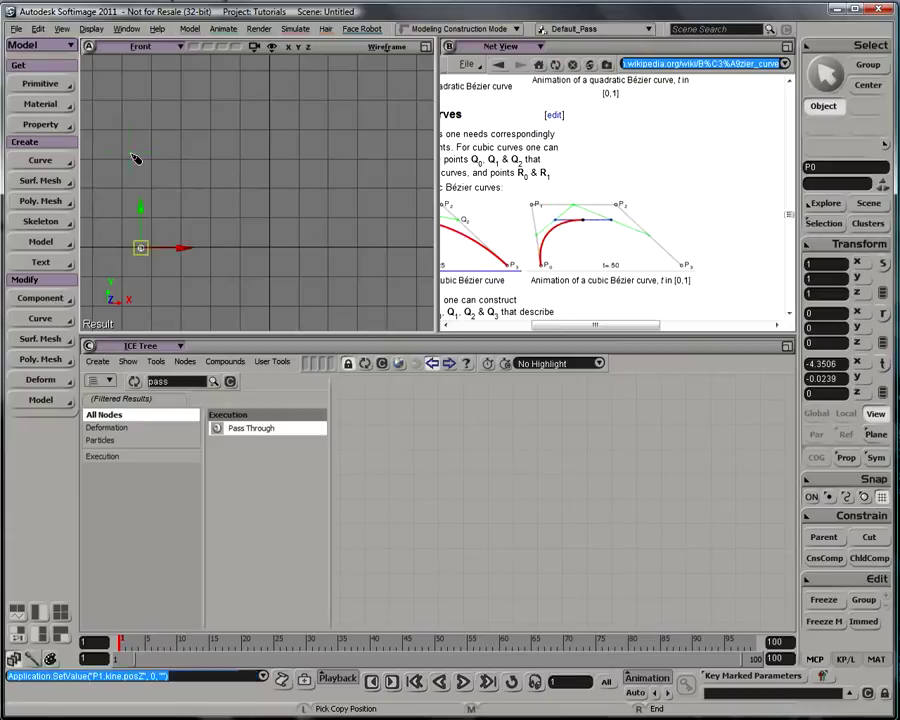
{"action": "left_click", "coordinate": [394, 247]}
{"action": "key", "text": "Escape"}
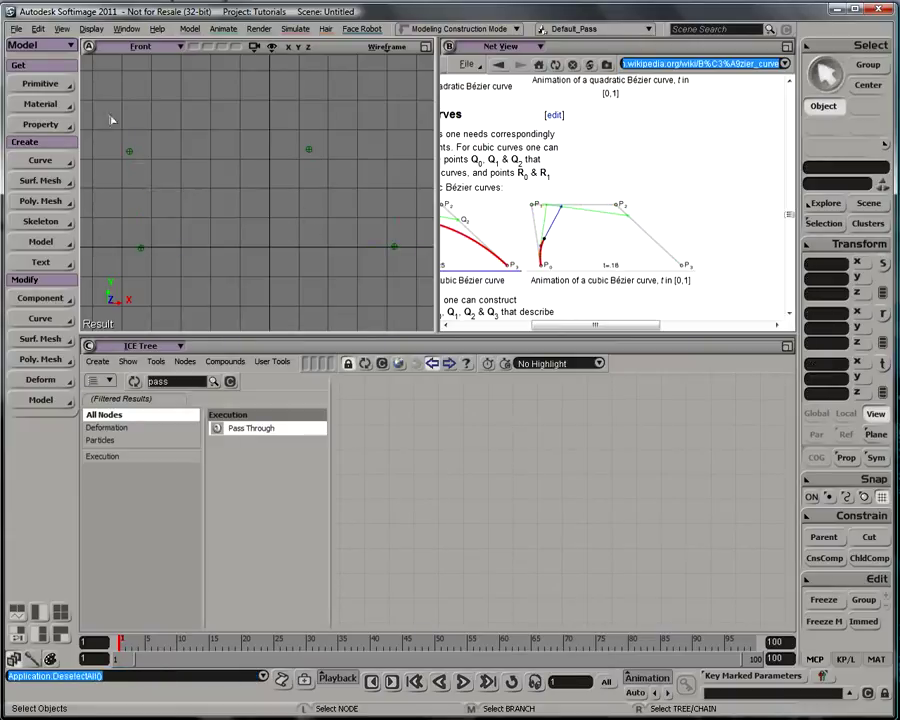
Create an empty point cloud primitive and apply a non-simulated ICE Tree to it.
{"action": "left_click", "coordinate": [40, 84]}
{"action": "mouse_move", "coordinate": [181, 139]}
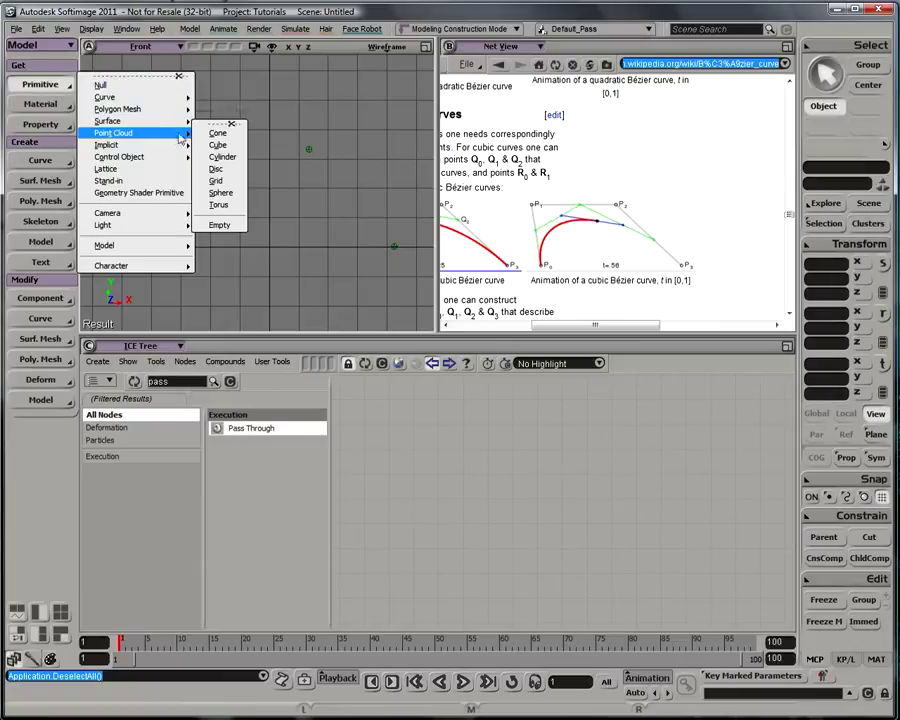
{"action": "left_click", "coordinate": [243, 233]}
{"action": "left_click", "coordinate": [40, 84]}
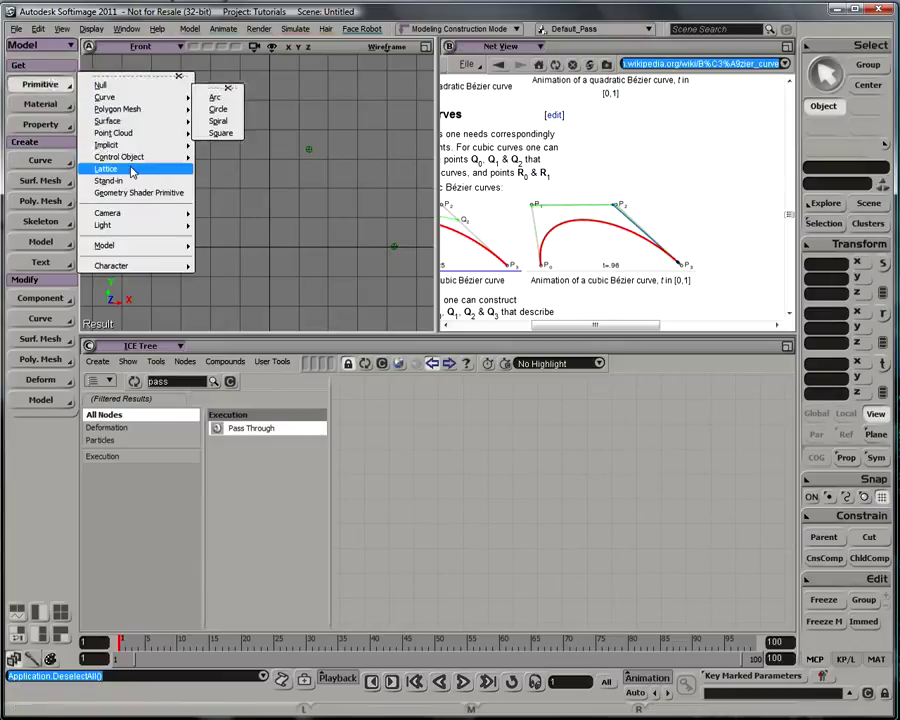
{"action": "mouse_move", "coordinate": [180, 133]}
{"action": "left_click", "coordinate": [240, 223]}
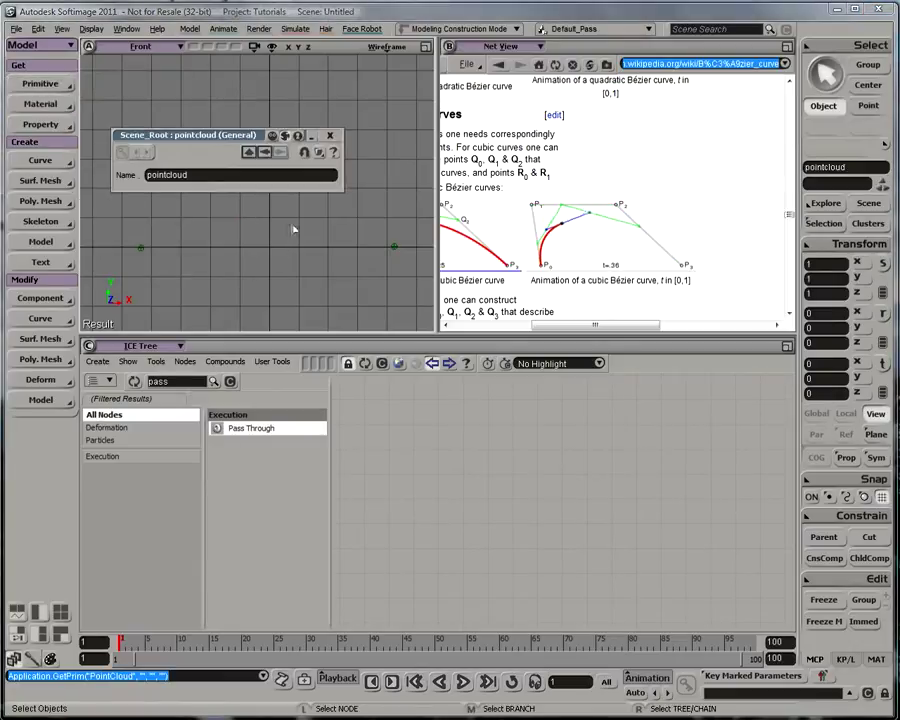
{"action": "left_click", "coordinate": [97, 361]}
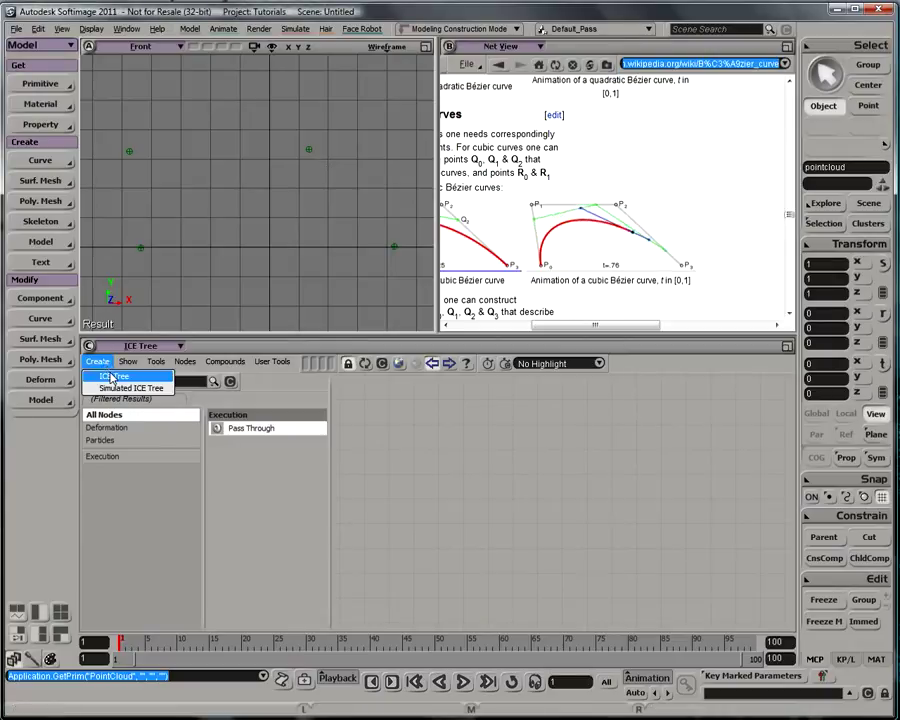
{"action": "left_click", "coordinate": [113, 377]}
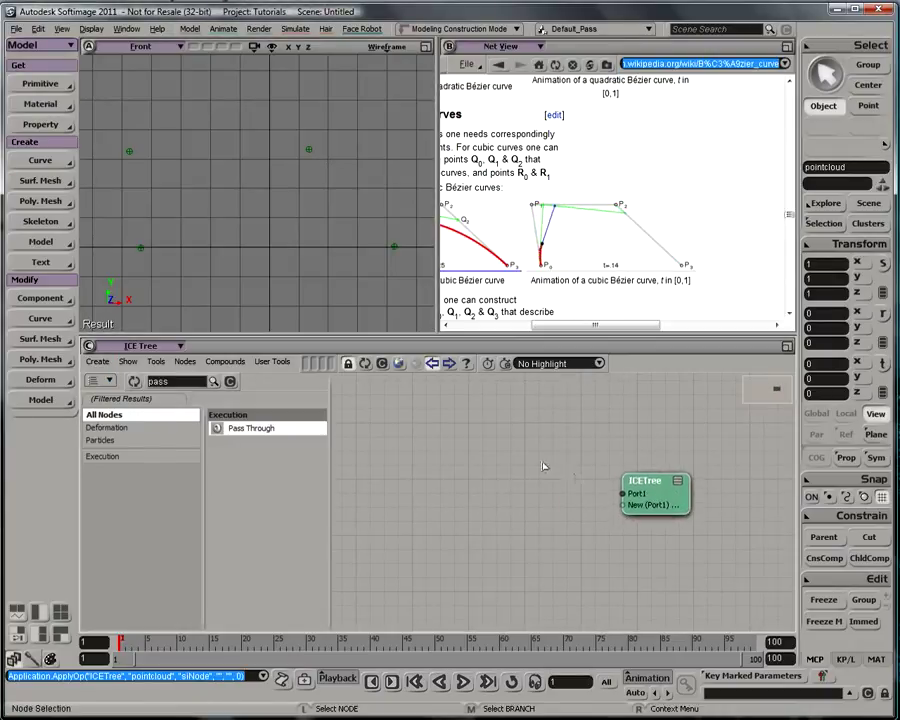
Insert an Add Point node and connect its Add output to Port1 of the ICETree node.
{"action": "double_click", "coordinate": [168, 379]}
{"action": "type", "text": "add"}
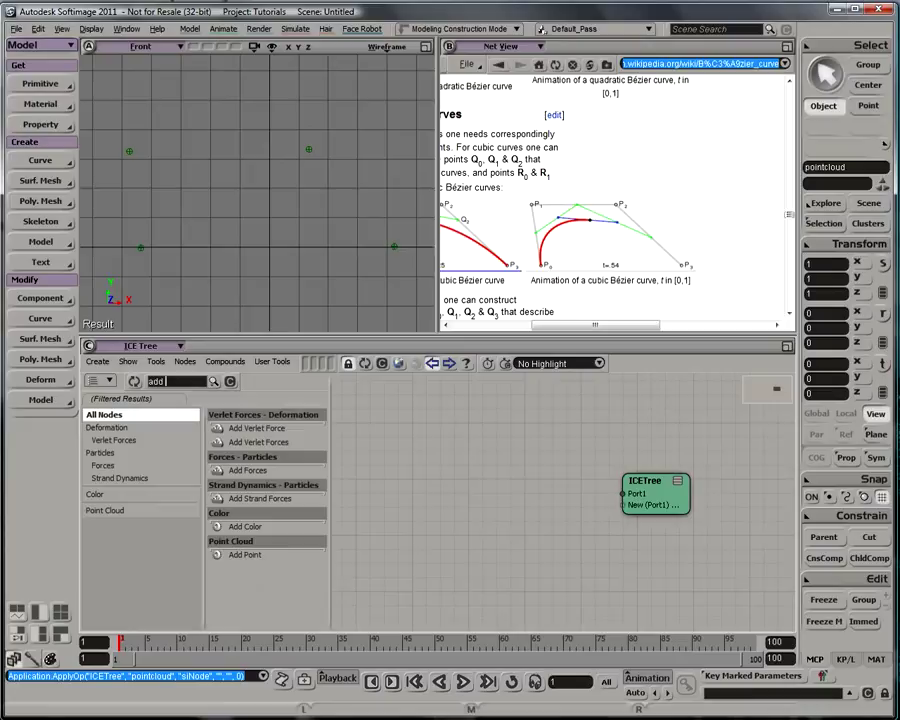
{"action": "type", "text": " point"}
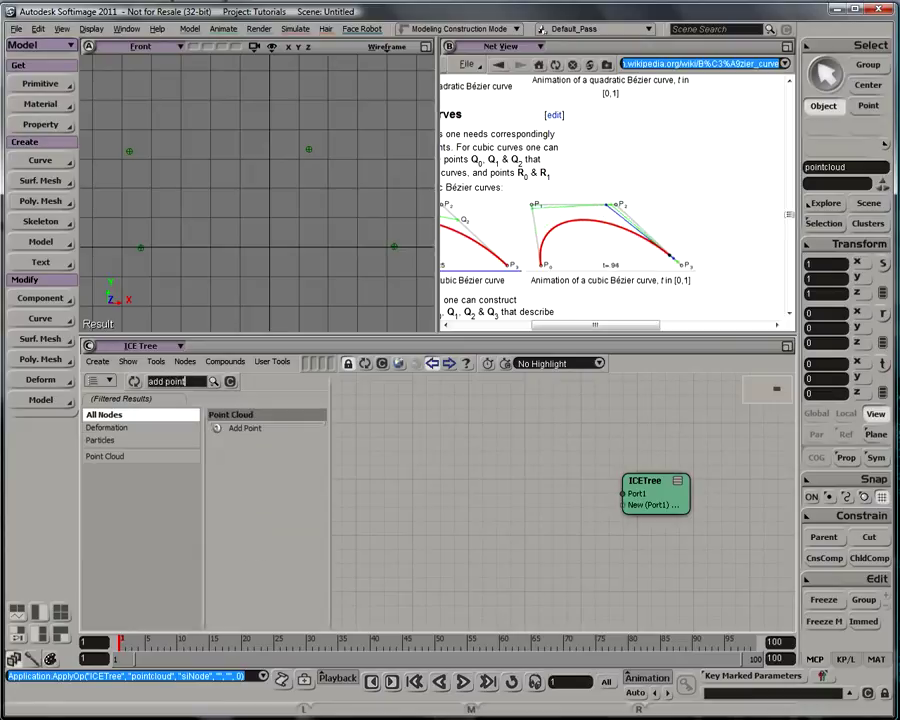
{"action": "left_click_drag", "start_coordinate": [244, 428], "coordinate": [623, 493]}
Insert a constant 3D Vector node and connect its Result to Positions1 of the Add Point node.
{"action": "double_click", "coordinate": [186, 380]}
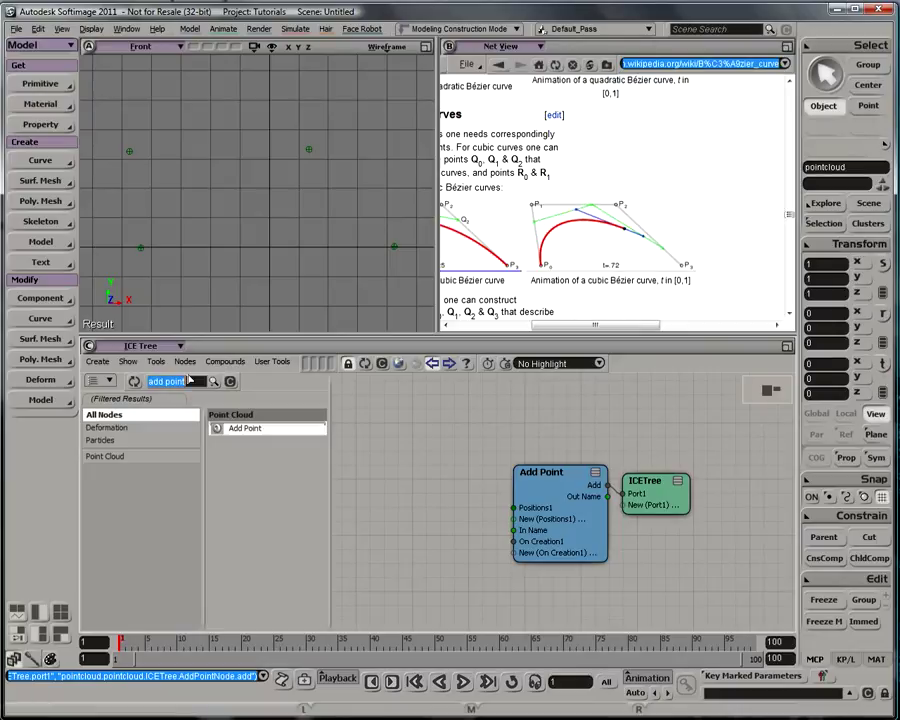
{"action": "type", "text": "3d ve"}
{"action": "left_click_drag", "start_coordinate": [244, 428], "coordinate": [422, 476]}
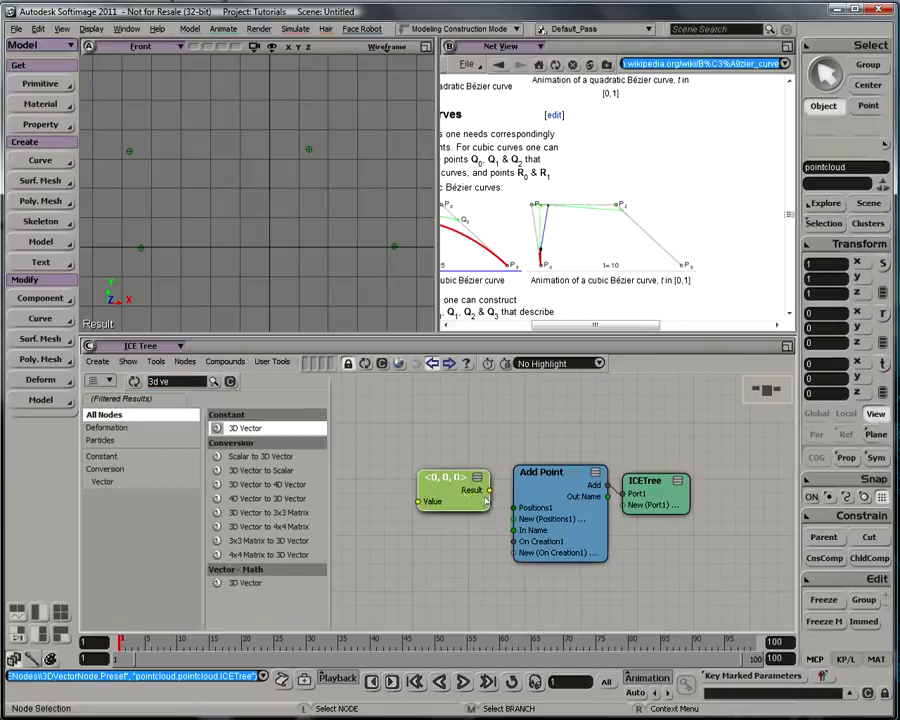
{"action": "left_click_drag", "start_coordinate": [488, 490], "coordinate": [514, 507]}
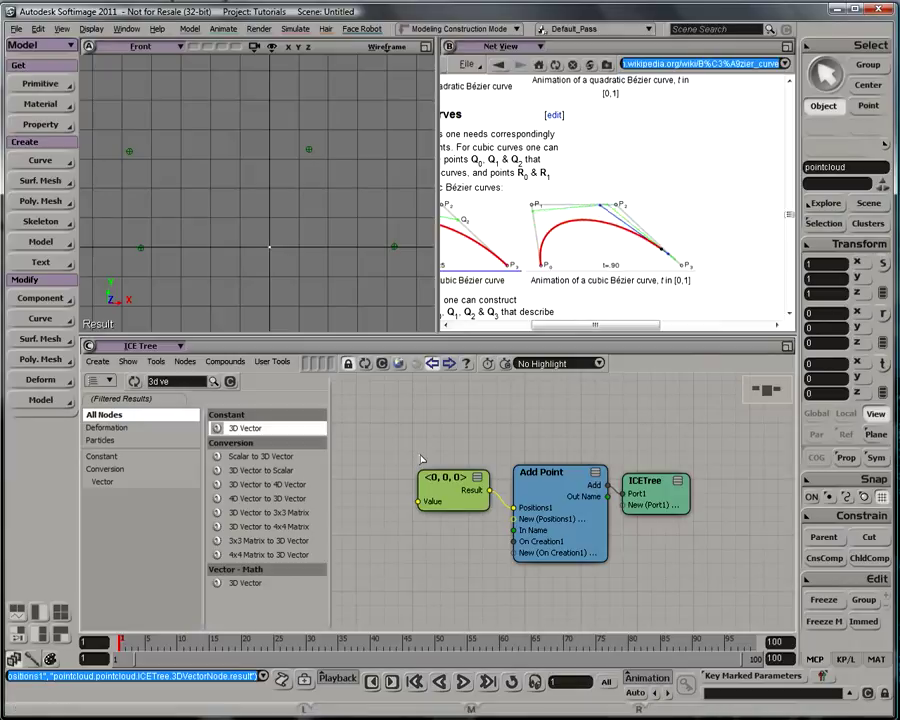
Select all four control-point nulls and bring them into the ICE tree as Get nodes.
{"action": "left_click_drag", "start_coordinate": [118, 146], "coordinate": [162, 247]}
{"action": "left_click_drag", "start_coordinate": [292, 135], "coordinate": [311, 166], "text": "shift"}
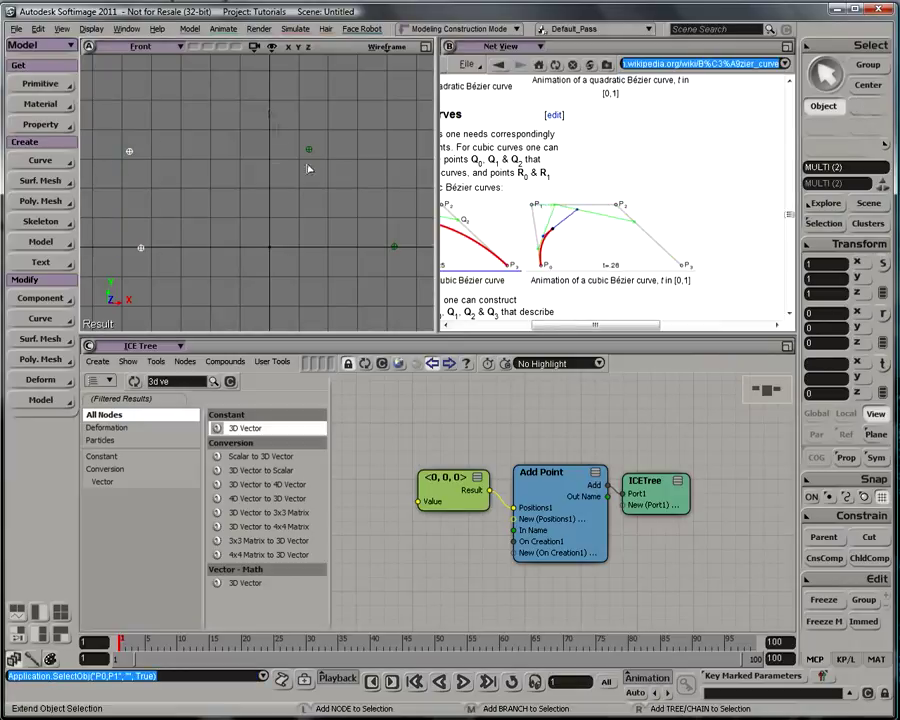
{"action": "left_click_drag", "start_coordinate": [363, 209], "coordinate": [442, 498], "text": "shift"}
{"action": "key", "text": "F3"}
{"action": "key", "text": "s"}
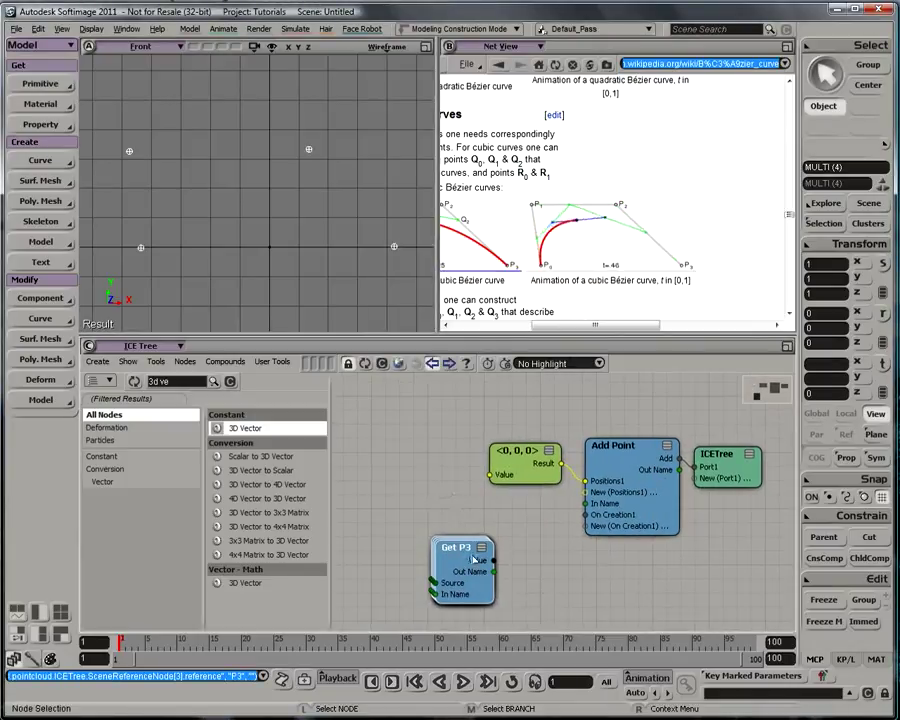
Arrange the Get P0, Get P1, Get P2 and Get P3 nodes in one ordered vertical column, clear of the other nodes.
{"action": "left_click_drag", "start_coordinate": [467, 547], "coordinate": [380, 546]}
{"action": "key", "text": "s"}
{"action": "left_click_drag", "start_coordinate": [425, 493], "coordinate": [506, 492]}
{"action": "left_click_drag", "start_coordinate": [446, 564], "coordinate": [408, 617]}
{"action": "left_click", "coordinate": [450, 514]}
{"action": "left_click_drag", "start_coordinate": [410, 564], "coordinate": [378, 477]}
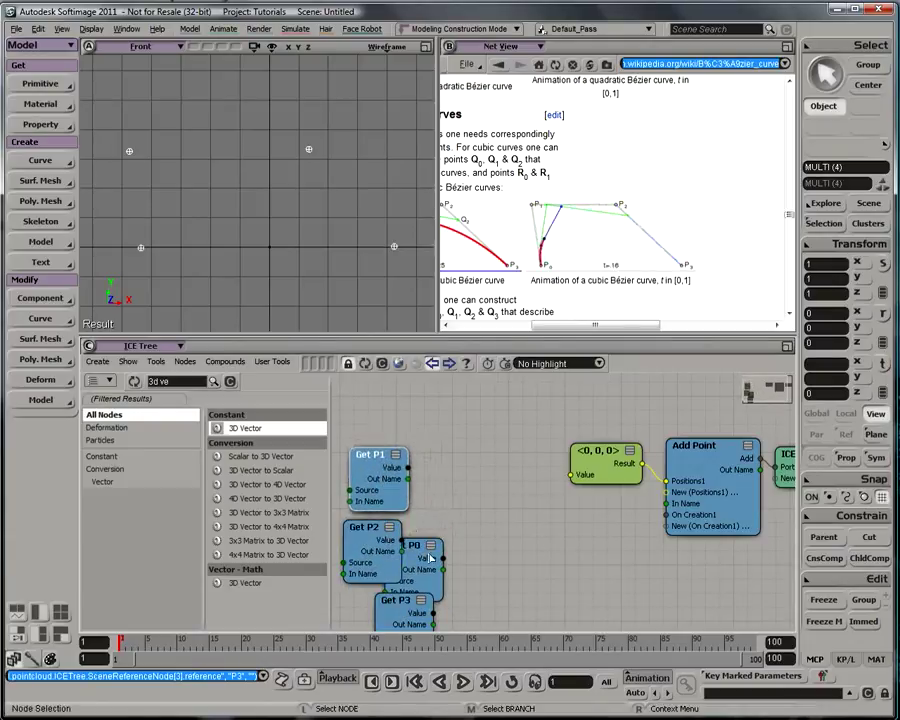
{"action": "left_click_drag", "start_coordinate": [443, 558], "coordinate": [429, 417]}
{"action": "left_click_drag", "start_coordinate": [416, 546], "coordinate": [377, 385]}
{"action": "key", "text": "z"}
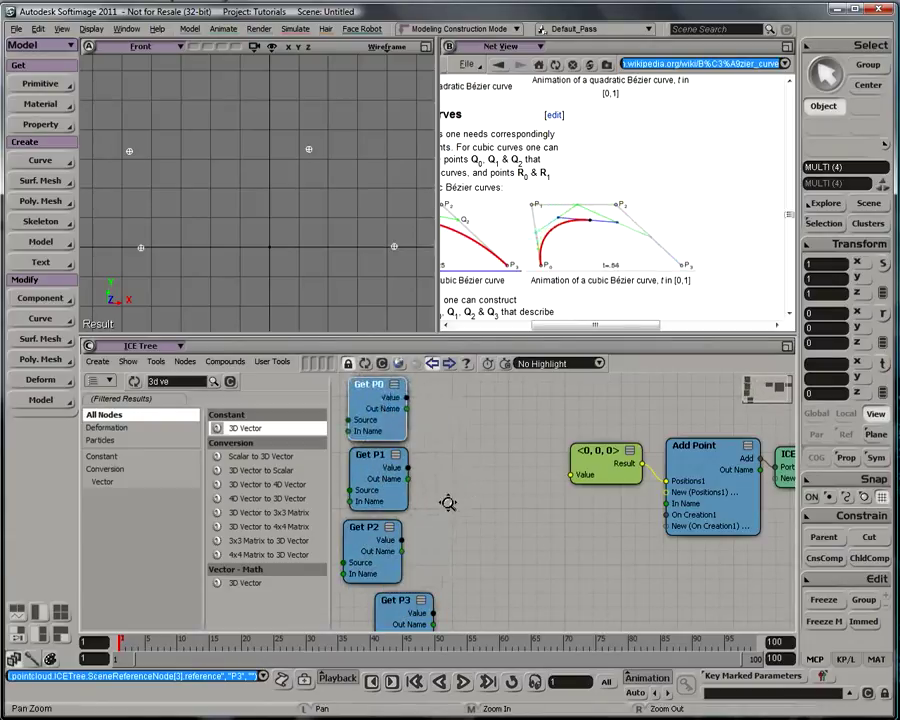
{"action": "right_click_drag", "start_coordinate": [469, 485], "coordinate": [463, 484]}
{"action": "left_click_drag", "start_coordinate": [463, 484], "coordinate": [481, 467]}
{"action": "left_click_drag", "start_coordinate": [432, 595], "coordinate": [404, 595]}
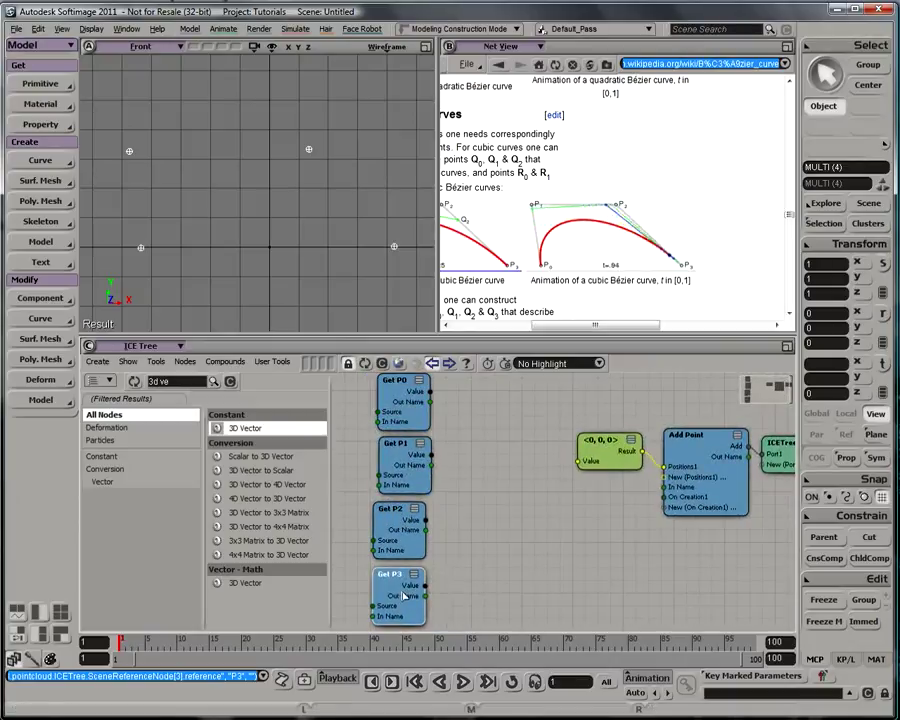
{"action": "left_click", "coordinate": [446, 443]}
Insert a Get Data node beside Get P0 and connect it to that node's Out Name output.
{"action": "left_click", "coordinate": [183, 386]}
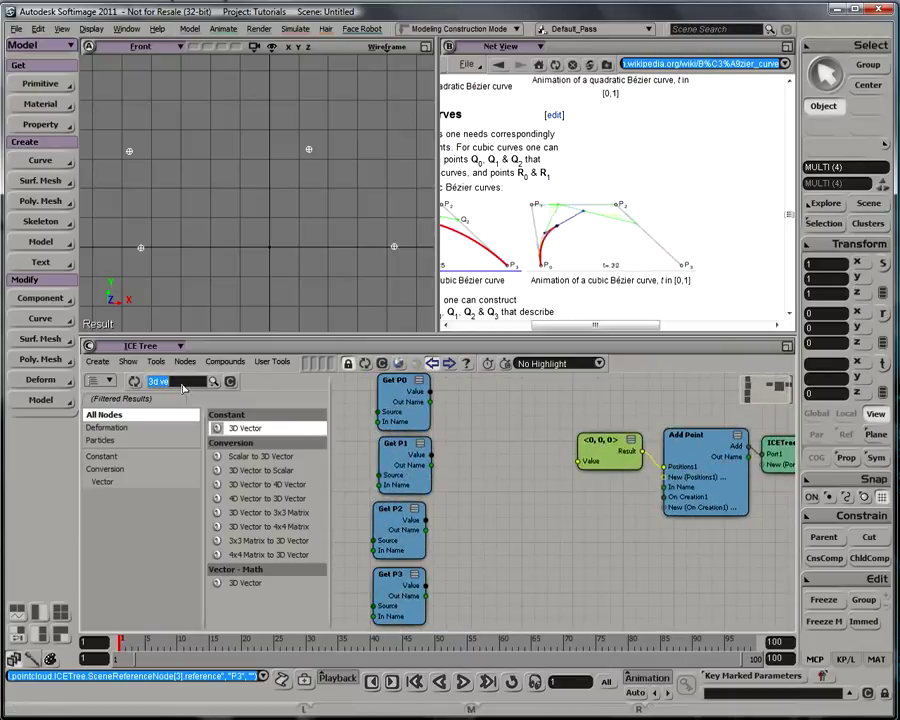
{"action": "type", "text": "get dat"}
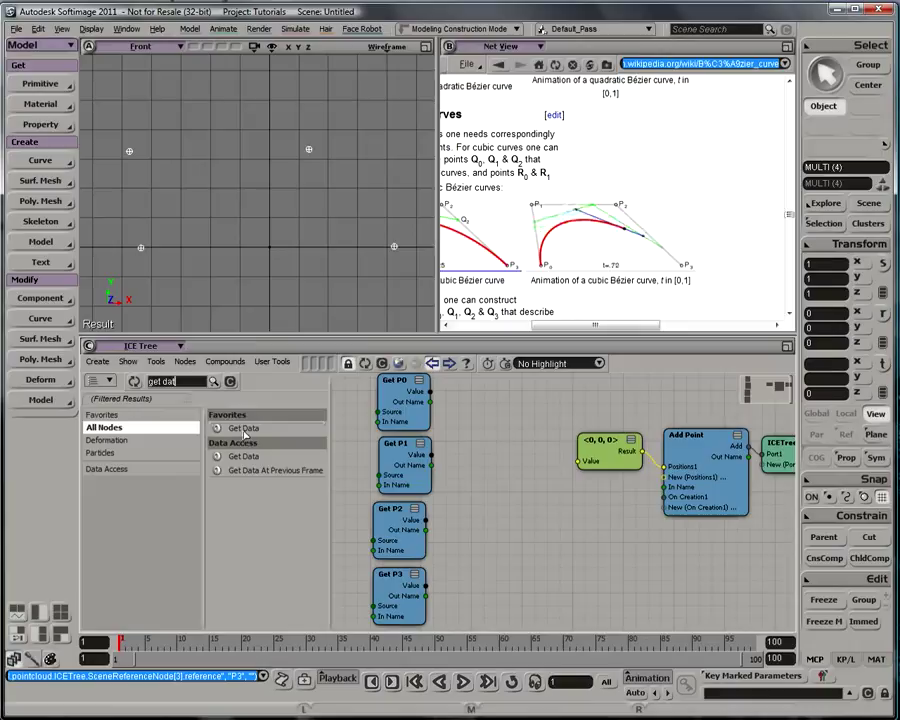
{"action": "left_click_drag", "start_coordinate": [243, 428], "coordinate": [456, 424]}
Set the new Get Data node to read Pos from P0's Global Transform kinematics.
{"action": "double_click", "coordinate": [474, 408]}
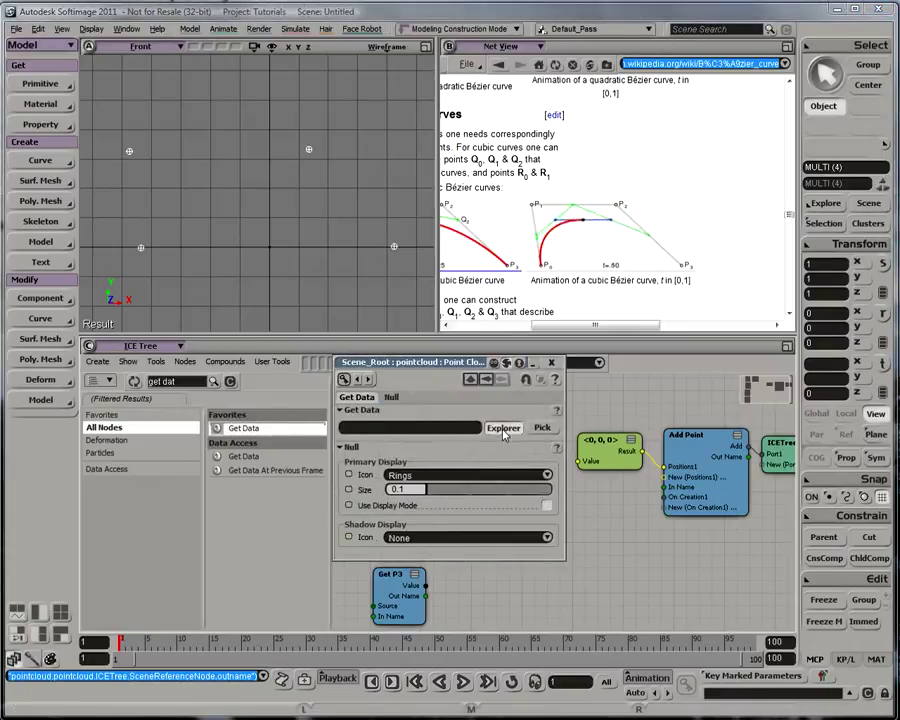
{"action": "left_click", "coordinate": [508, 428]}
{"action": "left_click", "coordinate": [522, 422]}
{"action": "left_click", "coordinate": [536, 435]}
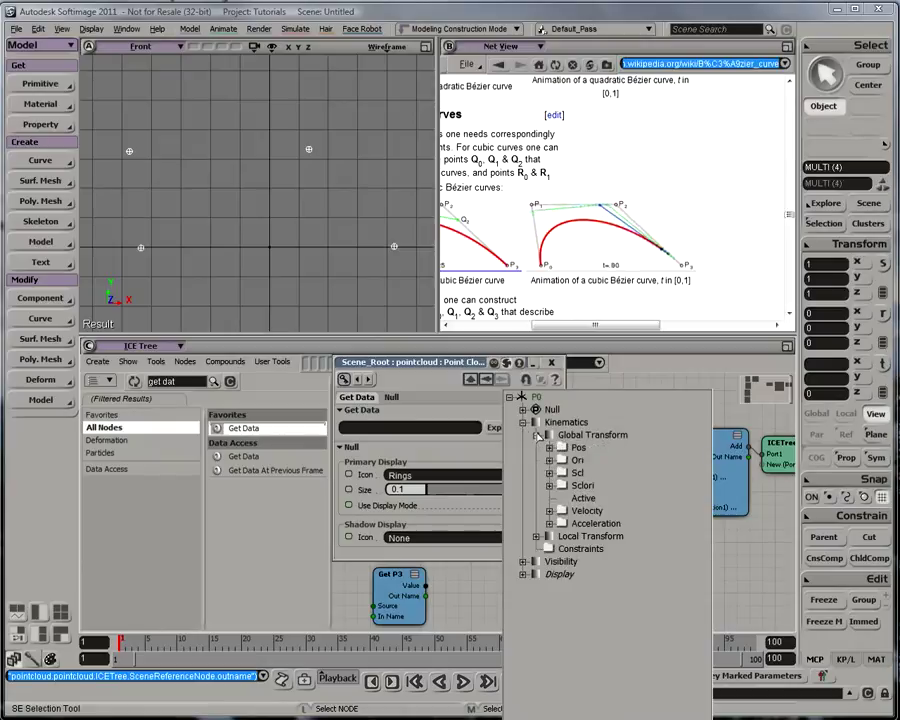
{"action": "left_click", "coordinate": [578, 449]}
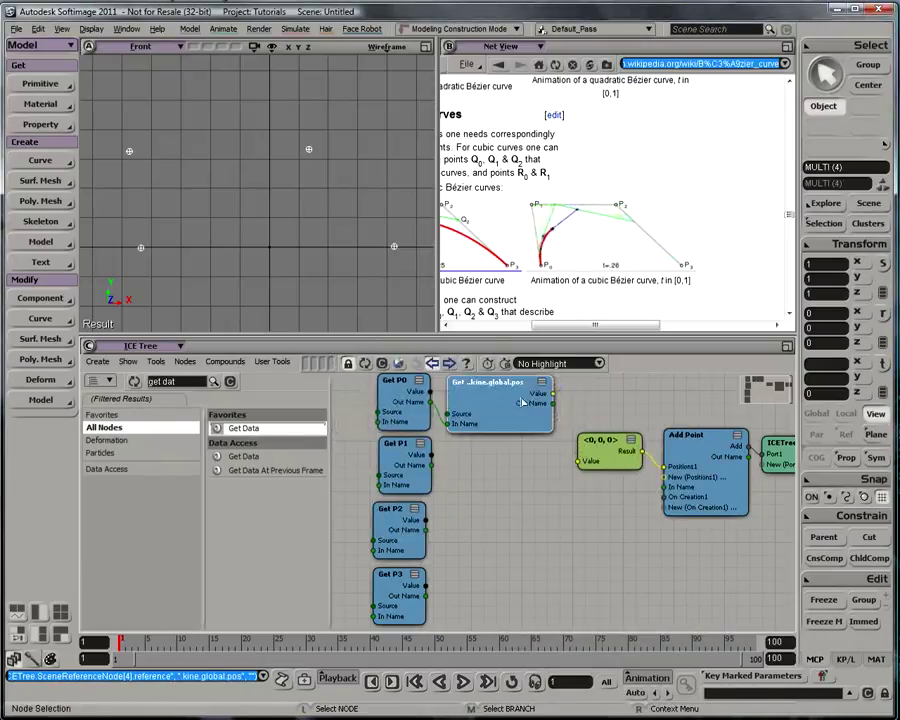
Duplicate the kine.global.pos Get Data node for use with the remaining control points.
{"action": "left_click_drag", "start_coordinate": [509, 402], "coordinate": [497, 446]}
{"action": "scroll", "coordinate": [536, 449], "scroll_direction": "down", "scroll_amount": 1}
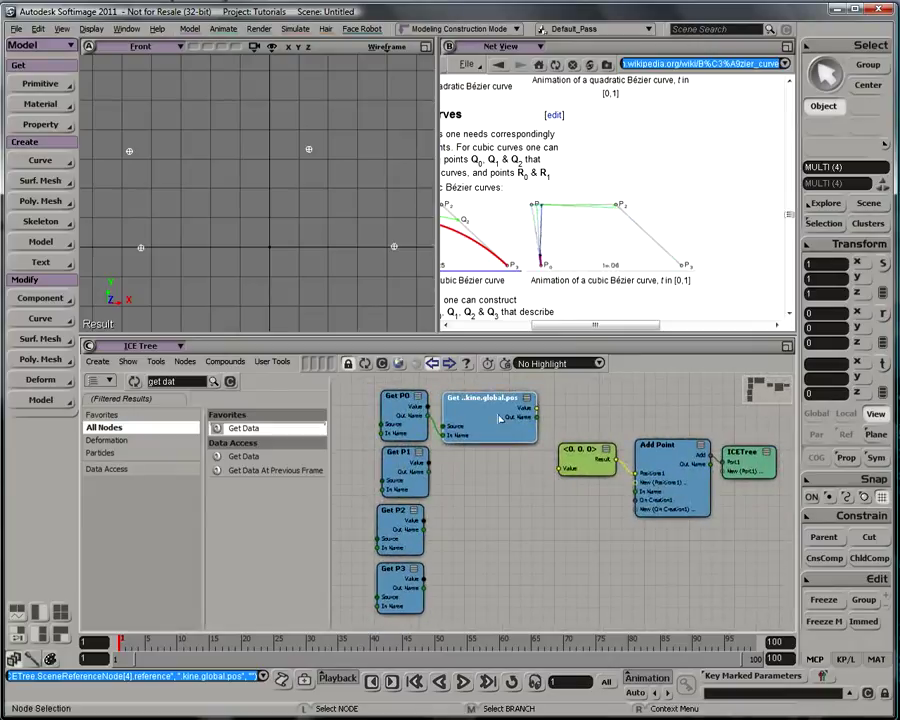
{"action": "key", "text": "ctrl+d"}
{"action": "key", "text": "ctrl+d"}
{"action": "key", "text": "ctrl+d"}
{"action": "key", "text": "ctrl+d"}
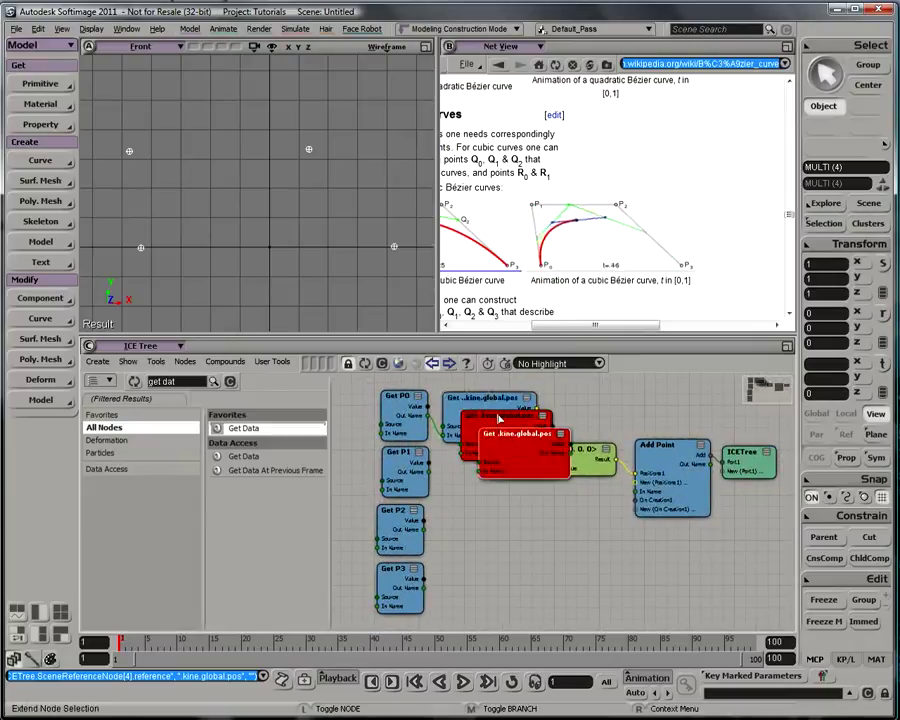
Place the duplicated kine.global.pos nodes beside Get P1, Get P2 and Get P3, connecting each Out Name output to In Name.
{"action": "left_click_drag", "start_coordinate": [528, 486], "coordinate": [486, 535]}
{"action": "left_click_drag", "start_coordinate": [506, 449], "coordinate": [471, 517]}
{"action": "left_click_drag", "start_coordinate": [429, 472], "coordinate": [443, 483]}
{"action": "left_click_drag", "start_coordinate": [424, 531], "coordinate": [431, 557]}
{"action": "left_click_drag", "start_coordinate": [454, 552], "coordinate": [460, 543]}
{"action": "left_click_drag", "start_coordinate": [486, 590], "coordinate": [484, 593]}
{"action": "left_click_drag", "start_coordinate": [427, 588], "coordinate": [438, 604]}
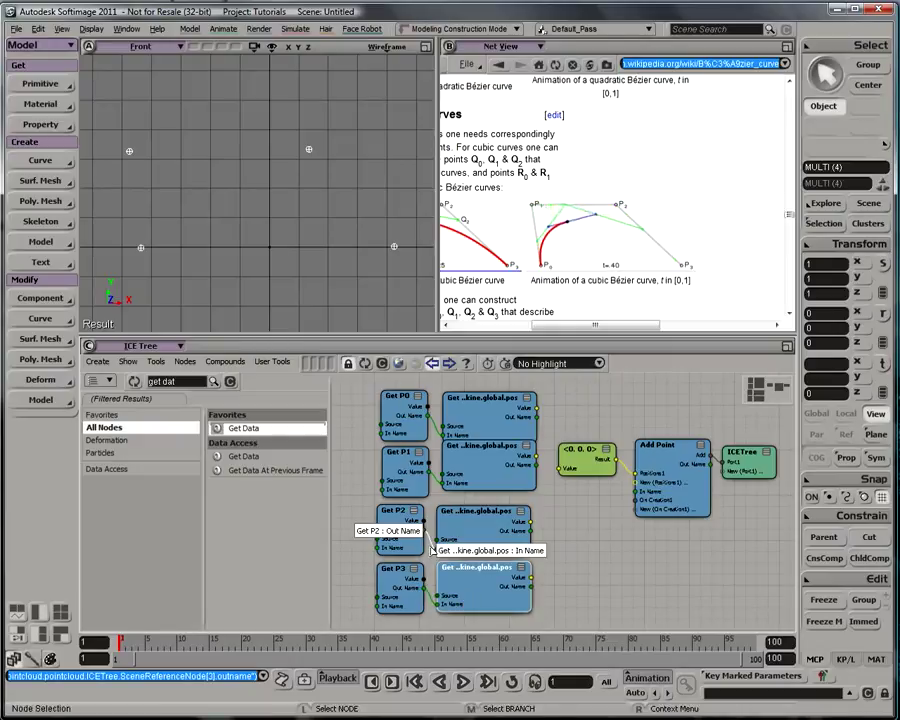
Add a Linear Interpolate node beside the P0 and P1 position nodes.
{"action": "key", "text": "z"}
{"action": "left_click_drag", "start_coordinate": [612, 508], "coordinate": [571, 498]}
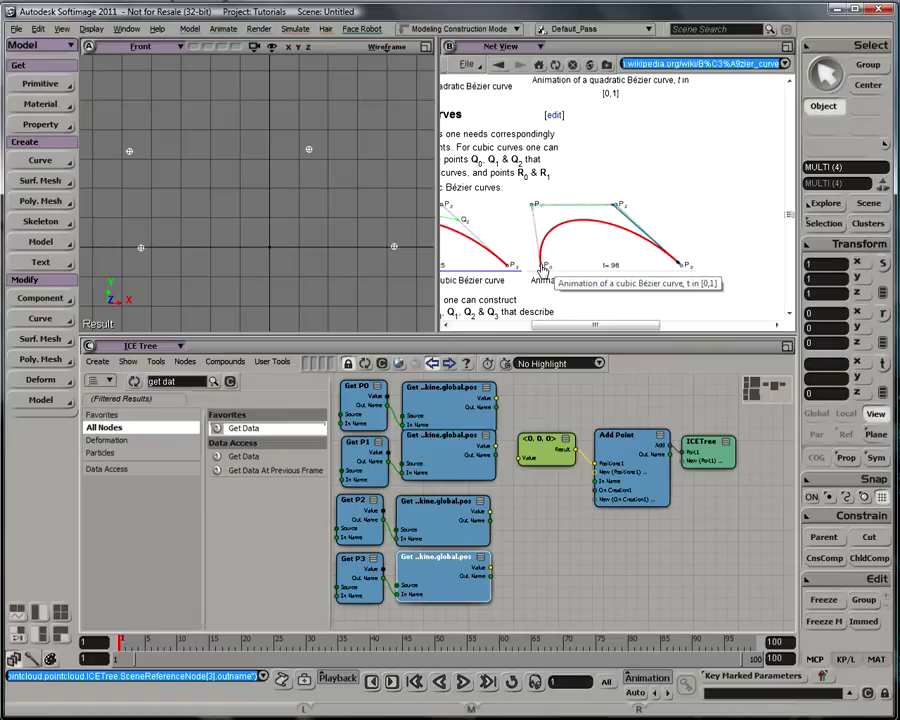
{"action": "left_click", "coordinate": [186, 384]}
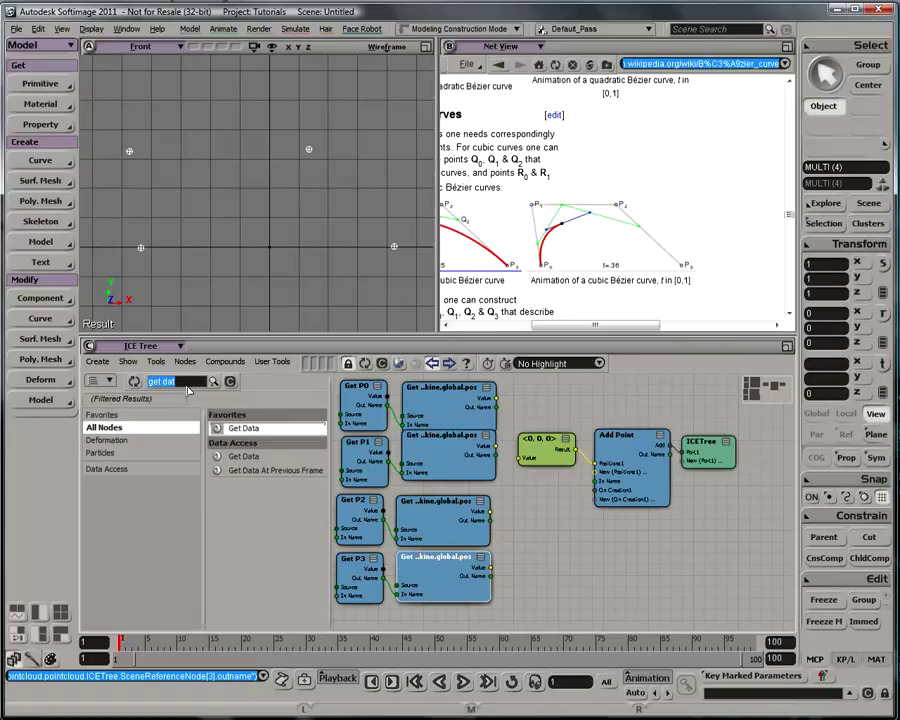
{"action": "type", "text": "linear"}
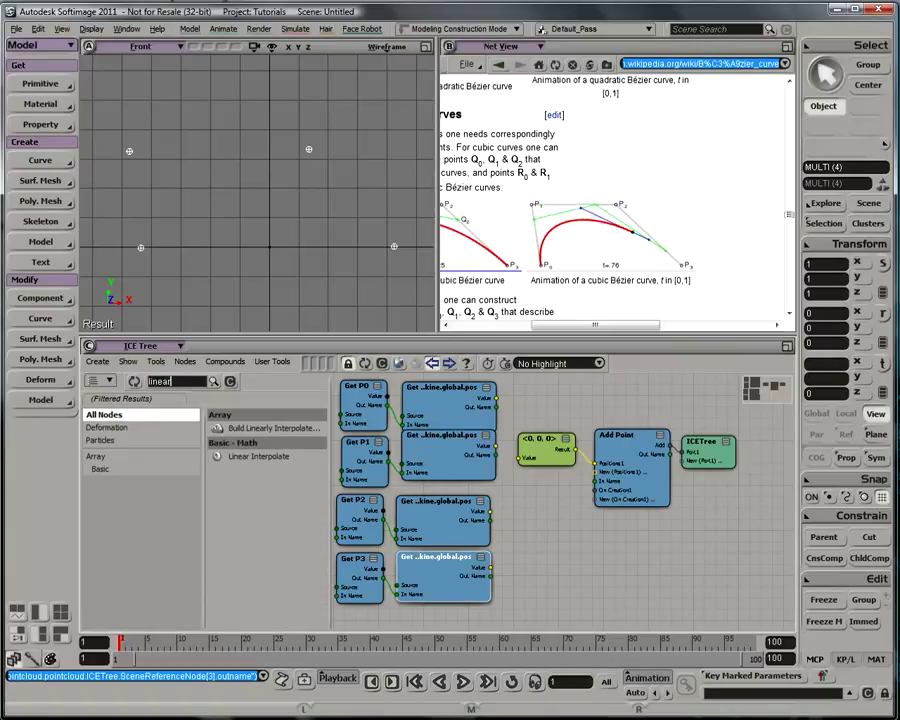
{"action": "left_click_drag", "start_coordinate": [248, 455], "coordinate": [560, 520]}
{"action": "scroll", "coordinate": [560, 520], "scroll_direction": "down", "scroll_amount": 2}
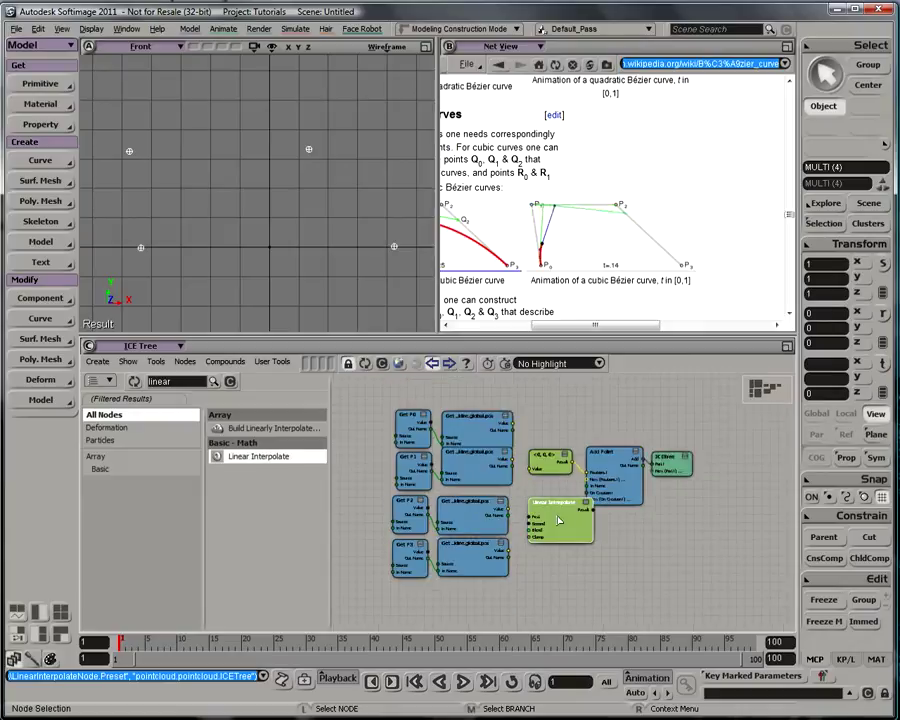
{"action": "left_click_drag", "start_coordinate": [391, 410], "coordinate": [425, 558]}
{"action": "left_click_drag", "start_coordinate": [507, 520], "coordinate": [526, 455]}
Connect the P0 and P1 positions to Linear Interpolate's First and Second inputs, and space that node apart from the <0, 0, 0> node.
{"action": "middle_click_drag", "start_coordinate": [526, 469], "coordinate": [511, 457]}
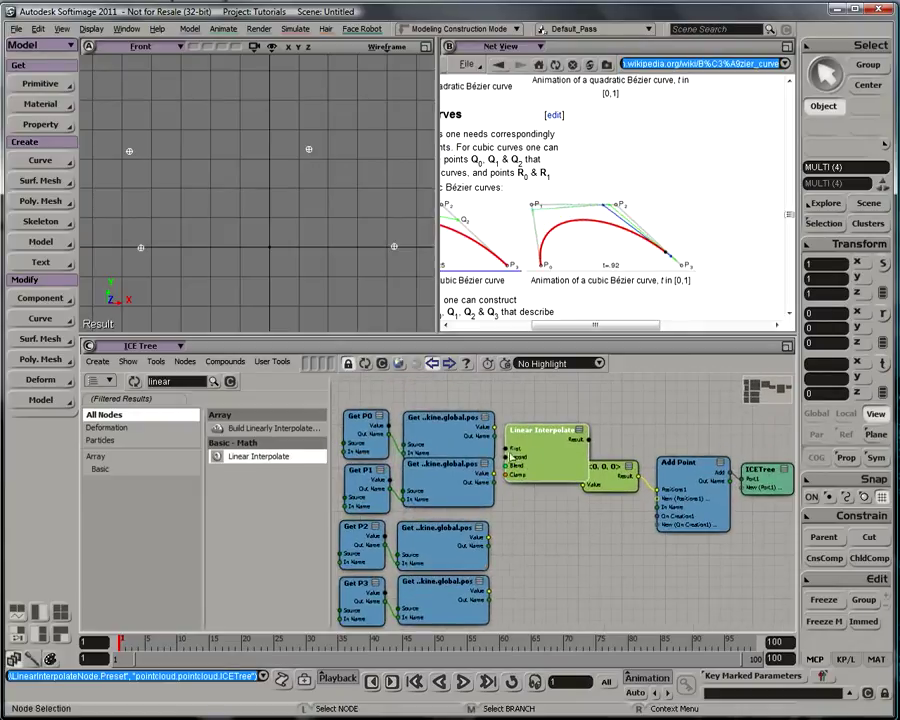
{"action": "left_click_drag", "start_coordinate": [507, 457], "coordinate": [492, 476]}
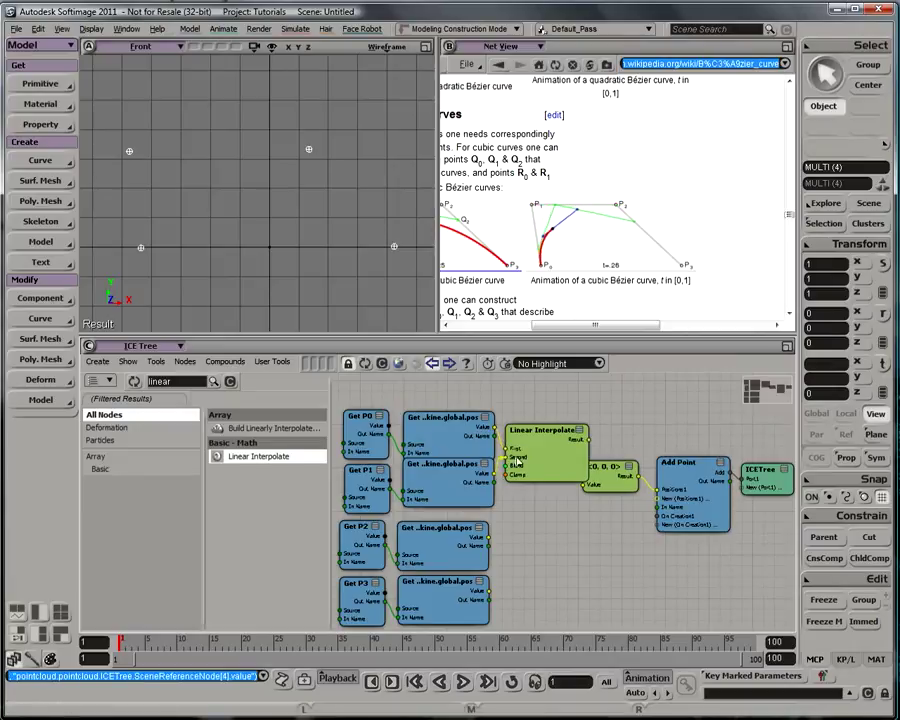
{"action": "left_click_drag", "start_coordinate": [567, 462], "coordinate": [562, 452]}
{"action": "left_click_drag", "start_coordinate": [630, 481], "coordinate": [638, 479]}
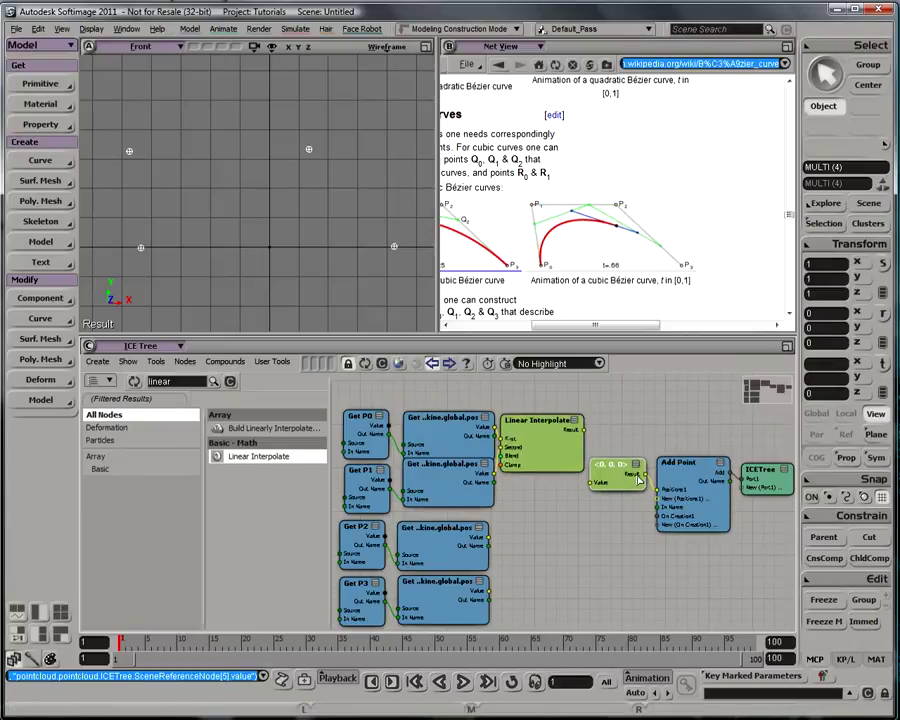
Add a Set Data node below Add Point and connect its Execute output to a new ICETree port.
{"action": "double_click", "coordinate": [177, 381]}
{"action": "type", "text": "set"}
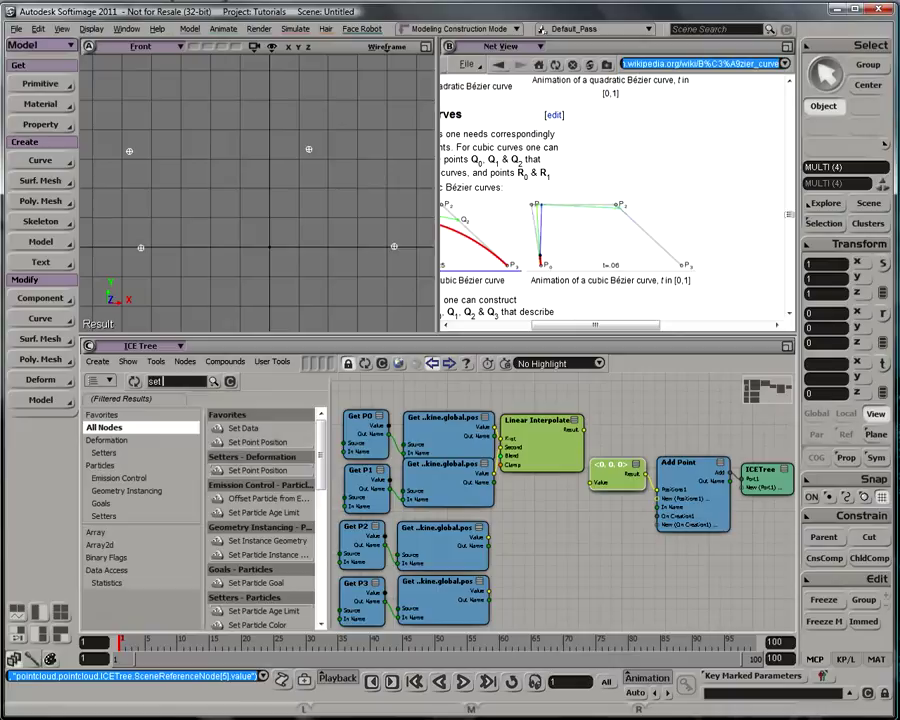
{"action": "type", "text": " dat"}
{"action": "left_click_drag", "start_coordinate": [243, 428], "coordinate": [763, 488]}
{"action": "left_click_drag", "start_coordinate": [713, 581], "coordinate": [701, 586]}
Set the Set Data node's reference to self.vis.
{"action": "double_click", "coordinate": [701, 586]}
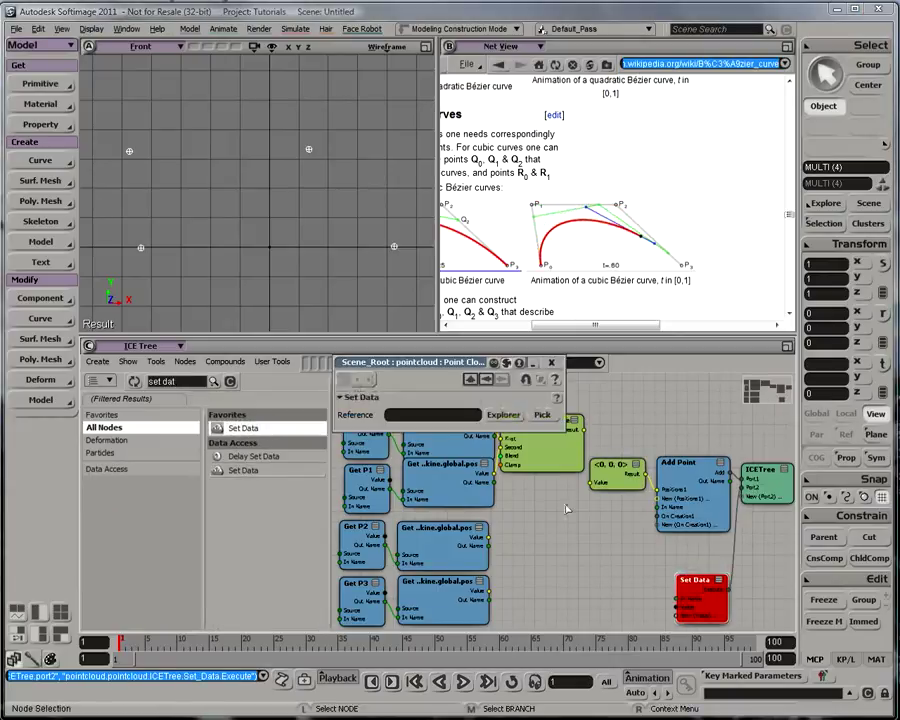
{"action": "type", "text": "self"}
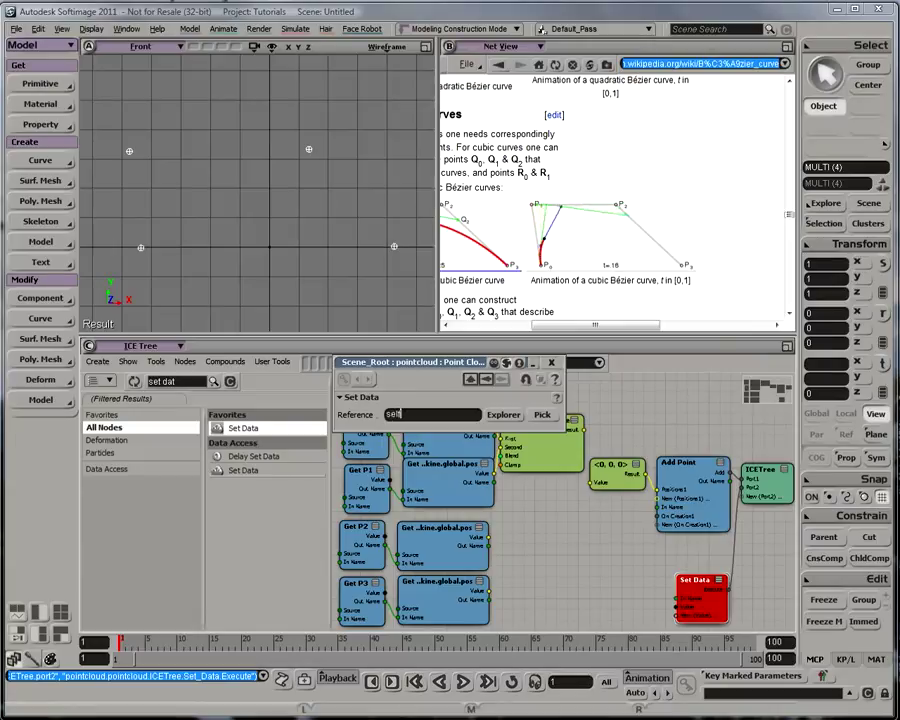
{"action": "type", "text": ".vis"}
{"action": "key", "text": "Return"}
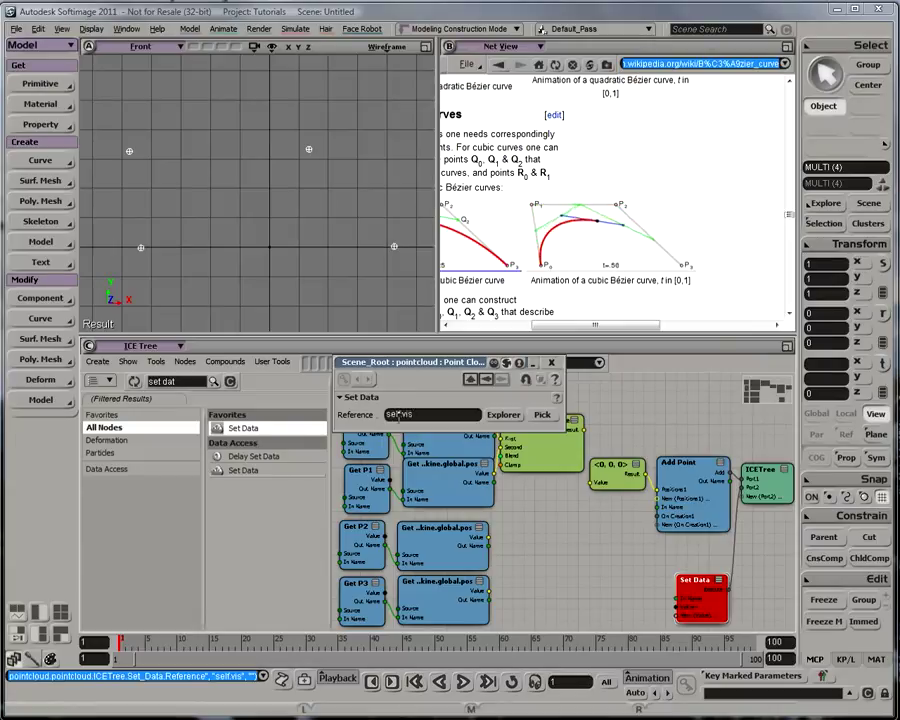
{"action": "left_click", "coordinate": [551, 362]}
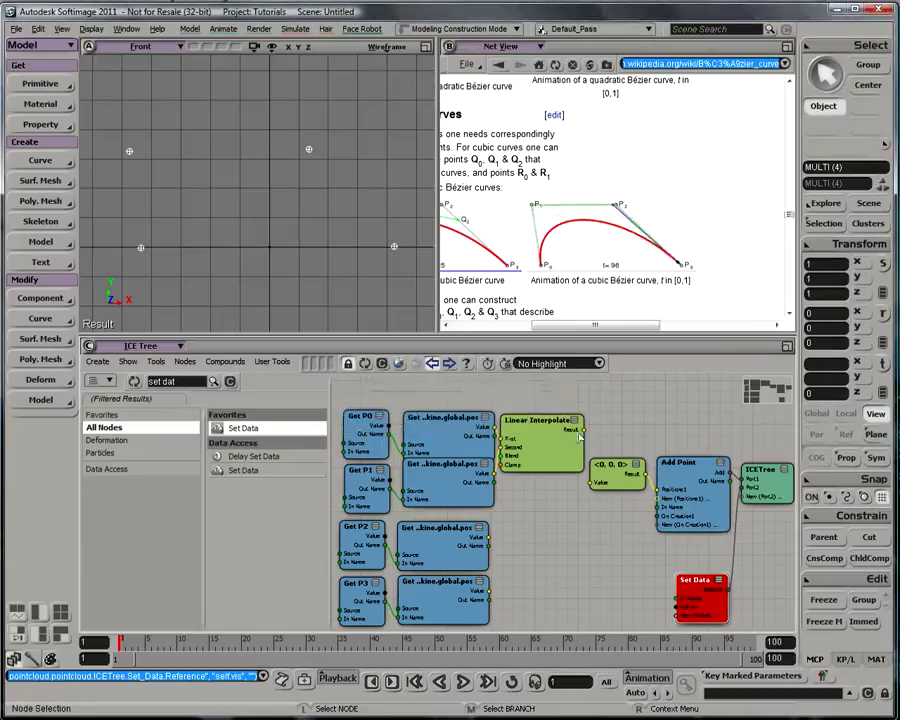
Connect Linear Interpolate's Result to self.vis and show the values on that connection as Vectors.
{"action": "left_click_drag", "start_coordinate": [582, 431], "coordinate": [680, 598]}
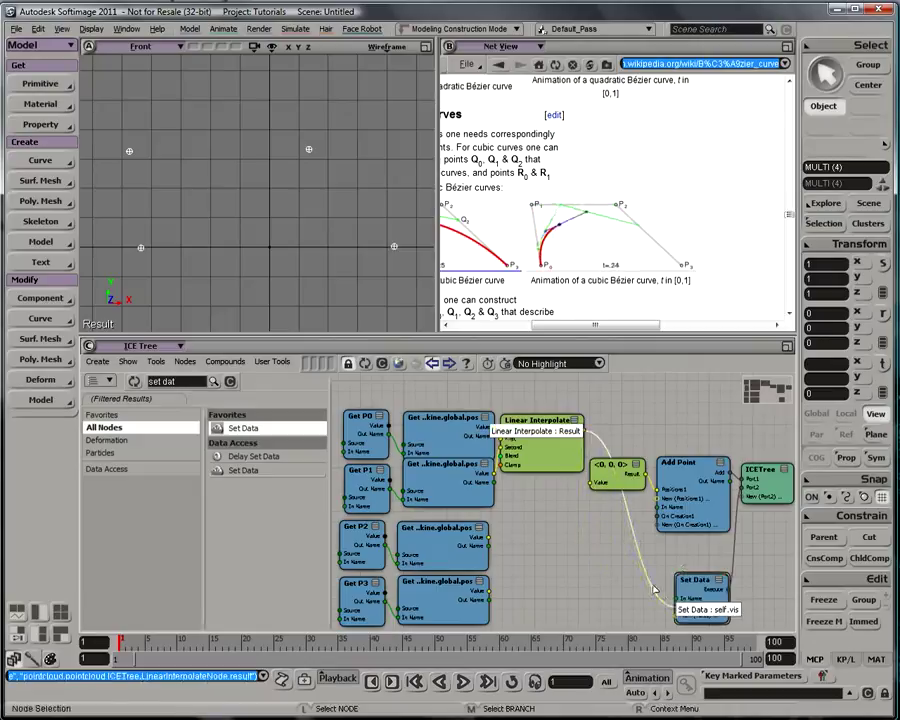
{"action": "right_click", "coordinate": [656, 590]}
{"action": "left_click", "coordinate": [682, 655]}
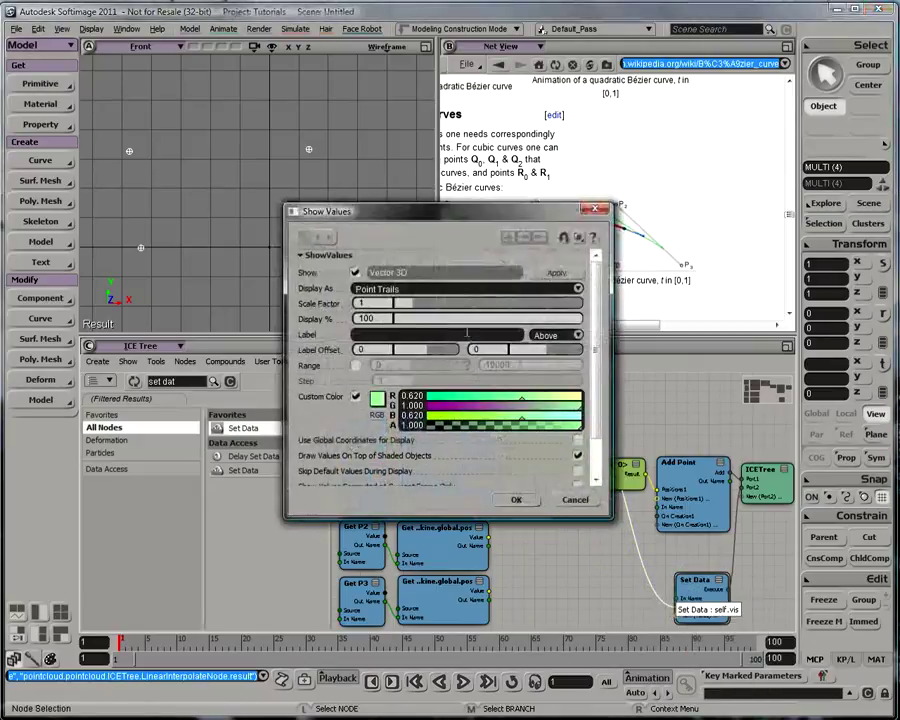
{"action": "left_click", "coordinate": [395, 290]}
{"action": "left_click", "coordinate": [390, 298]}
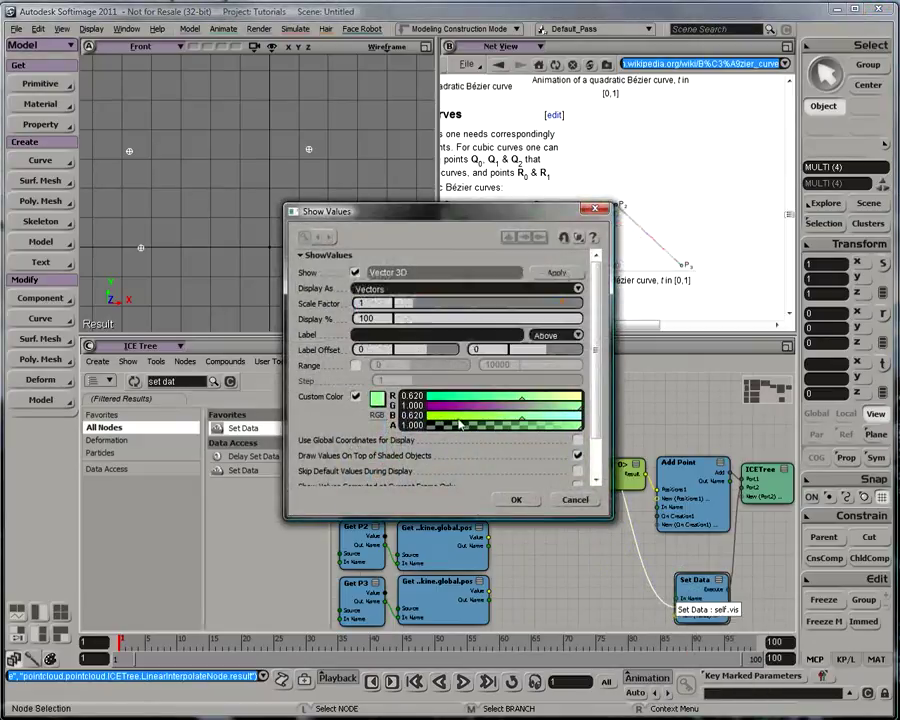
{"action": "left_click", "coordinate": [514, 502]}
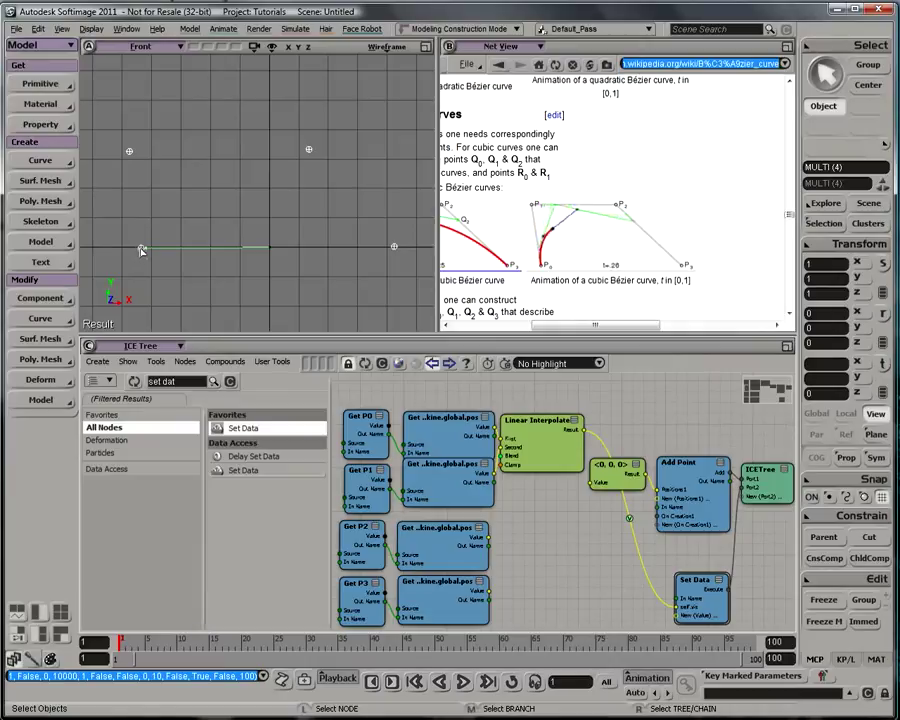
Vary the Linear Interpolate node's Blend to preview the motion between P0 and P1, returning it to 0.
{"action": "double_click", "coordinate": [530, 440]}
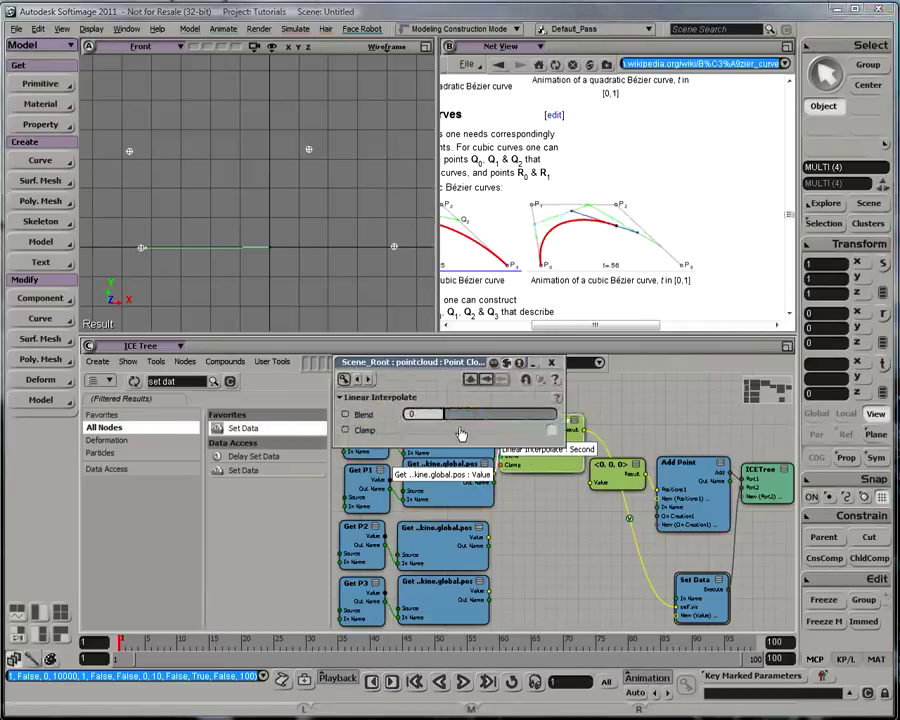
{"action": "mouse_move", "coordinate": [447, 417]}
{"action": "left_mouse_down"}
{"action": "mouse_move", "coordinate": [555, 428]}
{"action": "mouse_move", "coordinate": [445, 420]}
{"action": "left_mouse_up"}
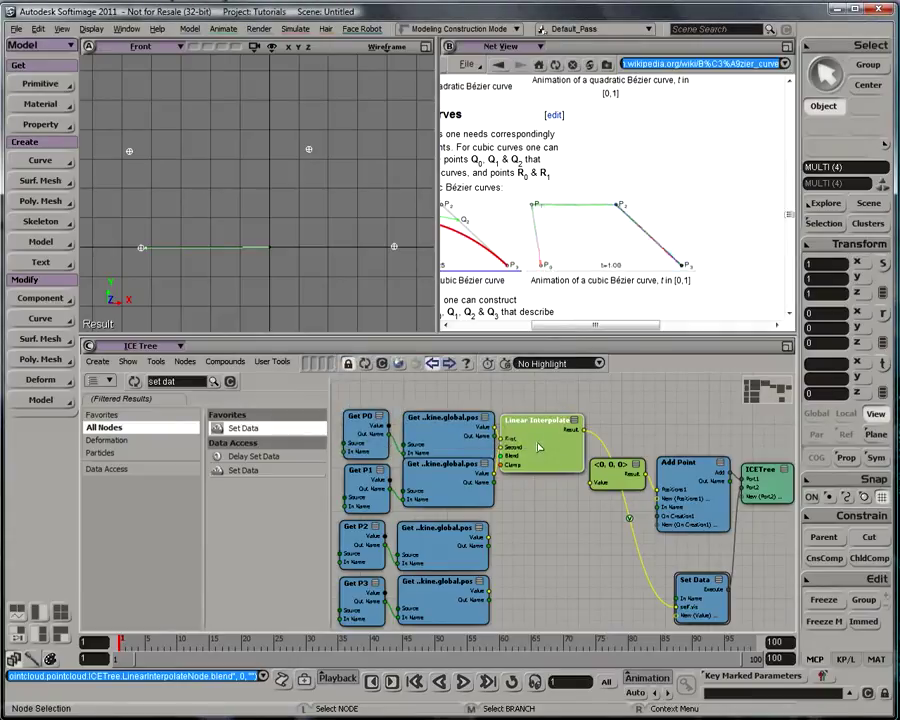
Duplicate Linear Interpolate for the P1 and P2 positions, connect its Result to self.vis and show that connection's values.
{"action": "left_click_drag", "start_coordinate": [537, 450], "coordinate": [522, 527], "text": "ctrl"}
{"action": "left_click_drag", "start_coordinate": [592, 510], "coordinate": [684, 606]}
{"action": "right_click", "coordinate": [640, 576]}
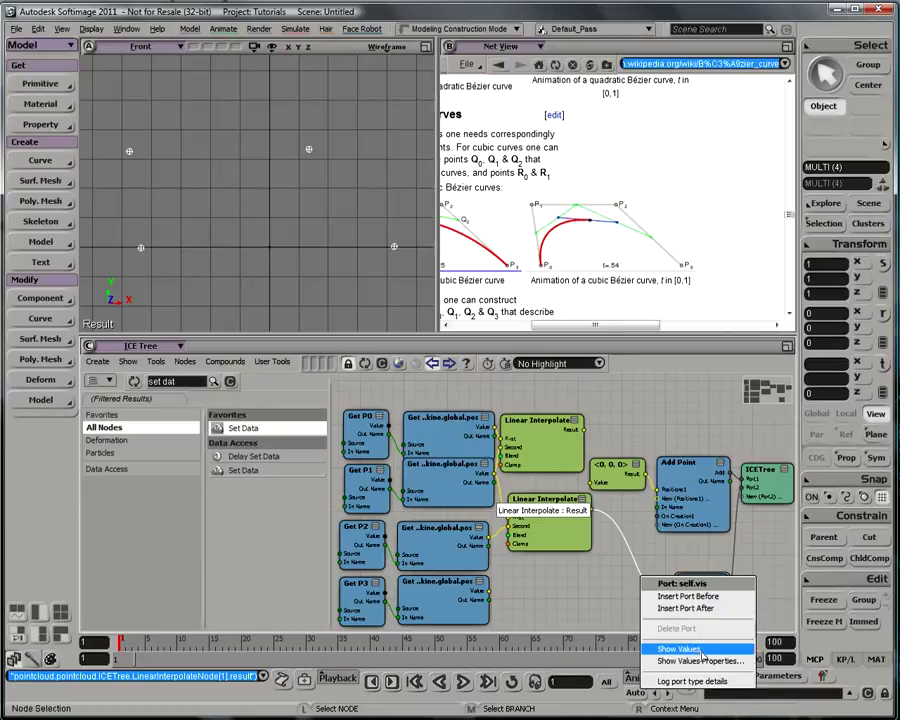
{"action": "left_click", "coordinate": [680, 649]}
Vary the second Linear Interpolate node's Blend to preview the motion between P1 and P2, returning it to 0.
{"action": "double_click", "coordinate": [561, 524]}
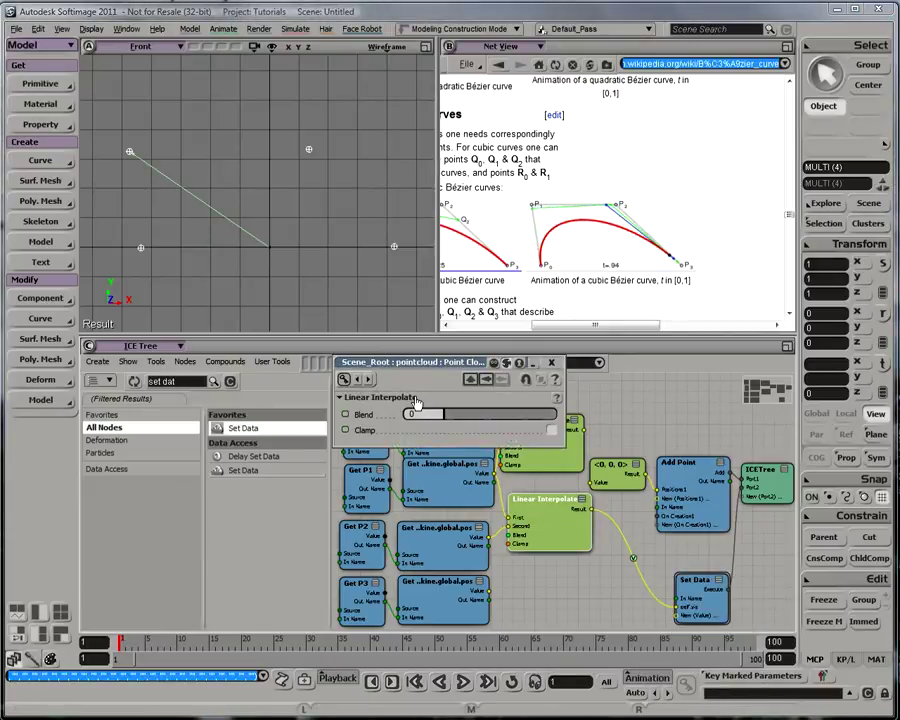
{"action": "left_click_drag", "start_coordinate": [450, 421], "coordinate": [412, 433]}
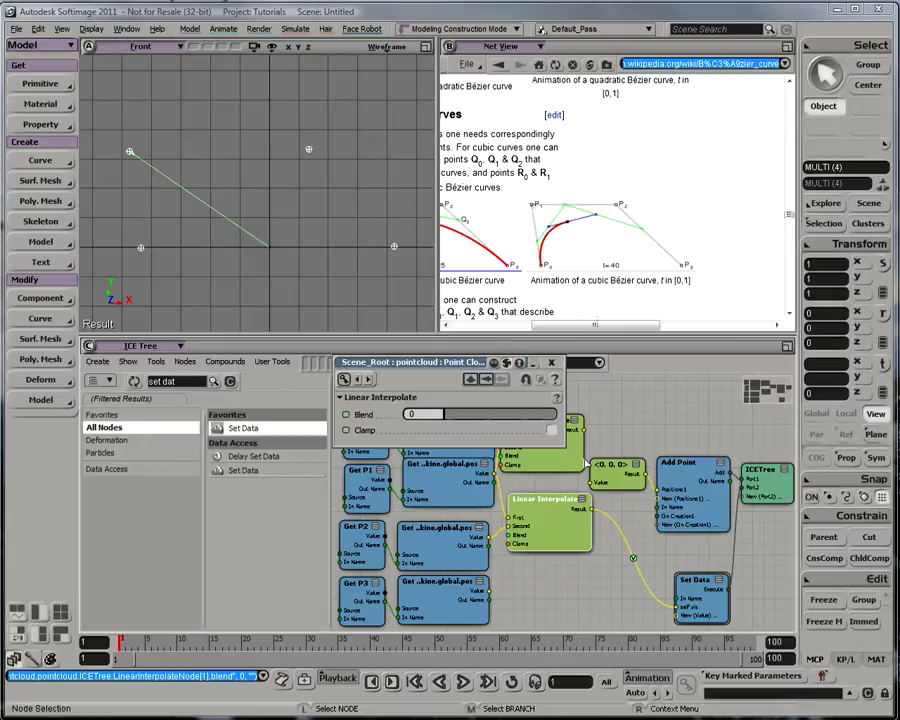
{"action": "left_click", "coordinate": [551, 363]}
Duplicate Linear Interpolate again and connect the P2 and P3 positions to its First and Second inputs.
{"action": "left_click_drag", "start_coordinate": [573, 531], "coordinate": [577, 602], "text": "ctrl"}
{"action": "key", "text": "s"}
{"action": "left_click_drag", "start_coordinate": [572, 544], "coordinate": [579, 526]}
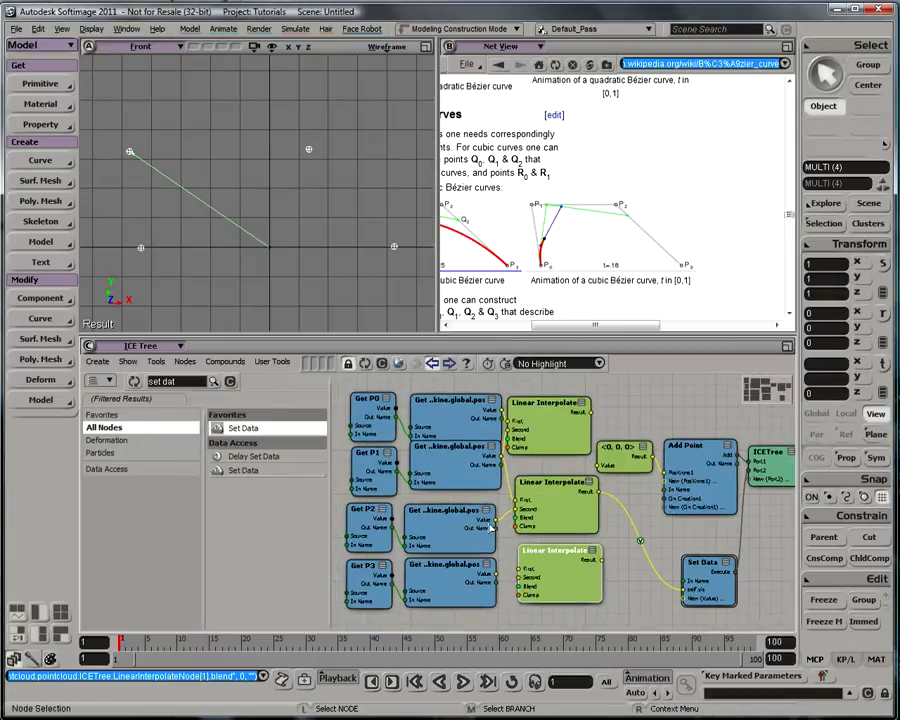
{"action": "left_click_drag", "start_coordinate": [496, 520], "coordinate": [525, 577]}
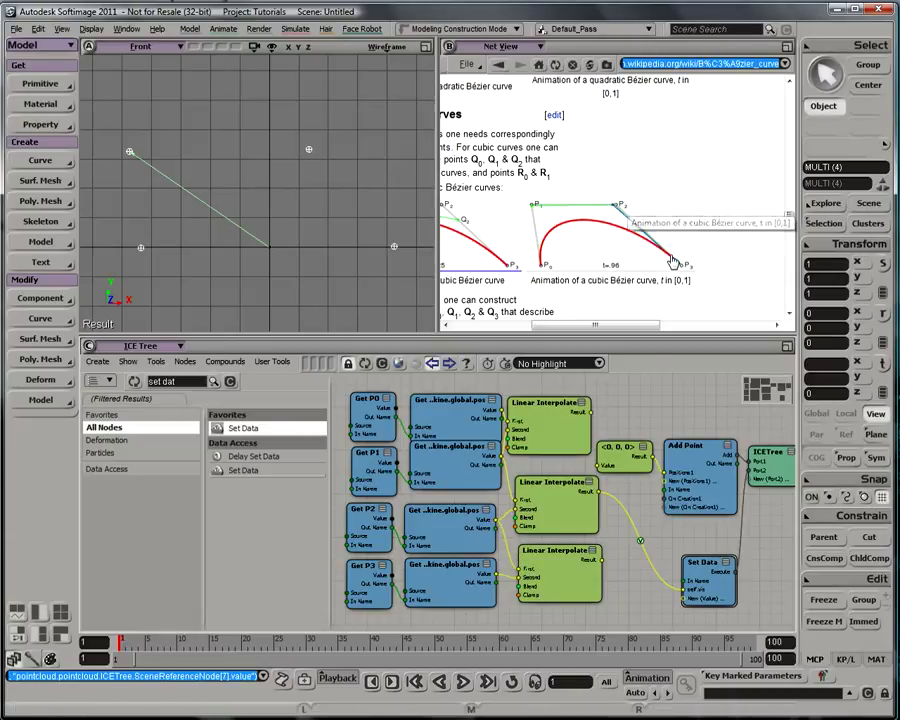
Move the control-point and Linear Interpolate nodes together away from the Add Point and Set Data nodes to make room between them.
{"action": "scroll", "coordinate": [589, 458], "scroll_direction": "down", "scroll_amount": 2}
{"action": "left_click_drag", "start_coordinate": [365, 411], "coordinate": [563, 592]}
{"action": "left_click_drag", "start_coordinate": [560, 543], "coordinate": [454, 546]}
{"action": "left_click_drag", "start_coordinate": [524, 522], "coordinate": [577, 526]}
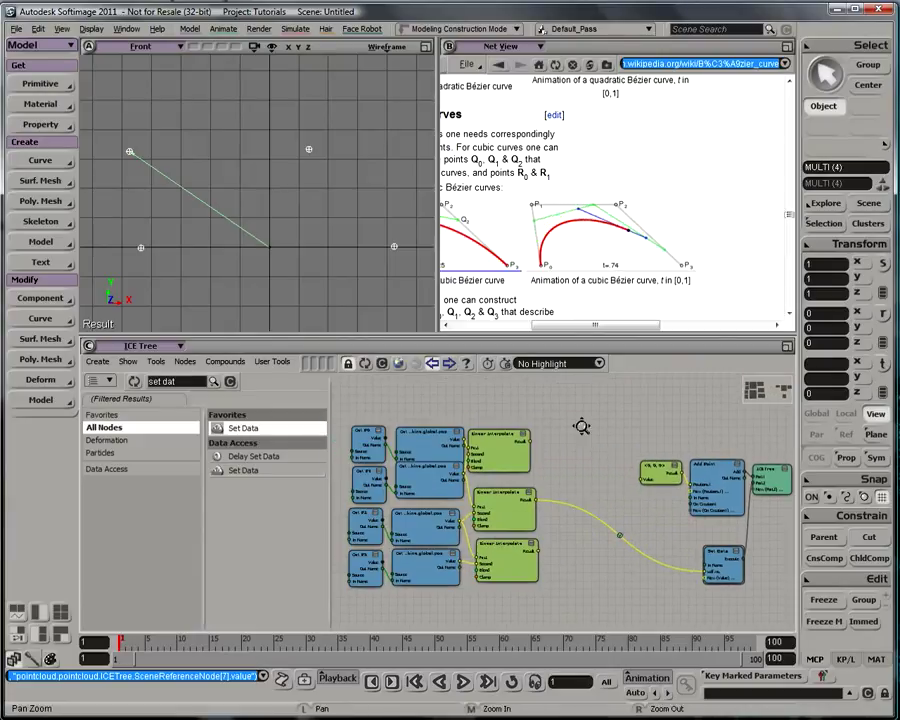
{"action": "left_click_drag", "start_coordinate": [580, 424], "coordinate": [608, 432]}
Add a second column of two Linear Interpolate nodes, each blending the Results of two neighbouring first-column nodes.
{"action": "left_click", "coordinate": [550, 437]}
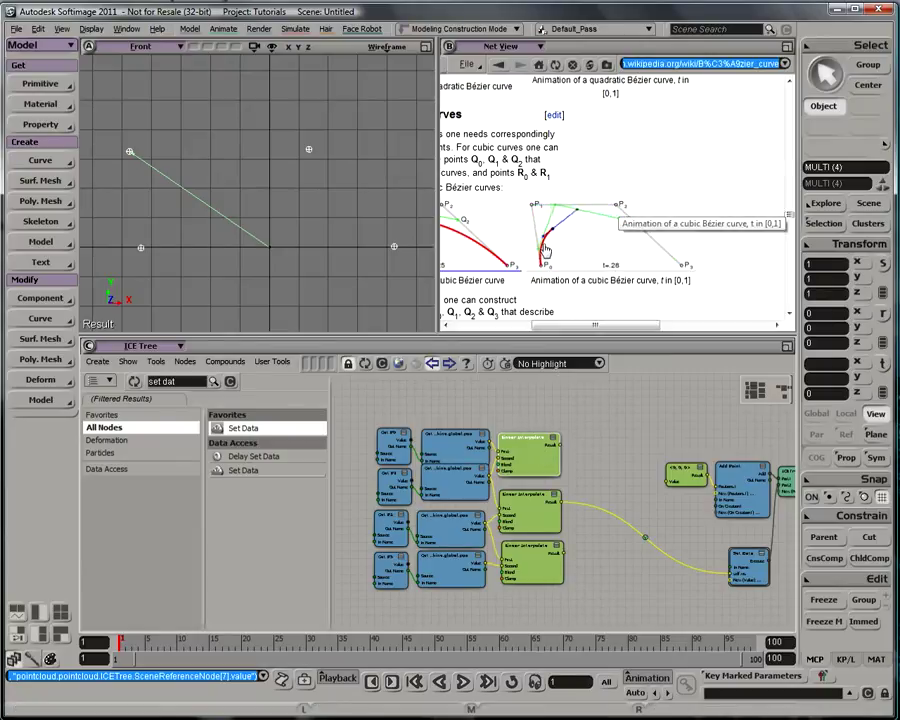
{"action": "key", "text": "ctrl+d"}
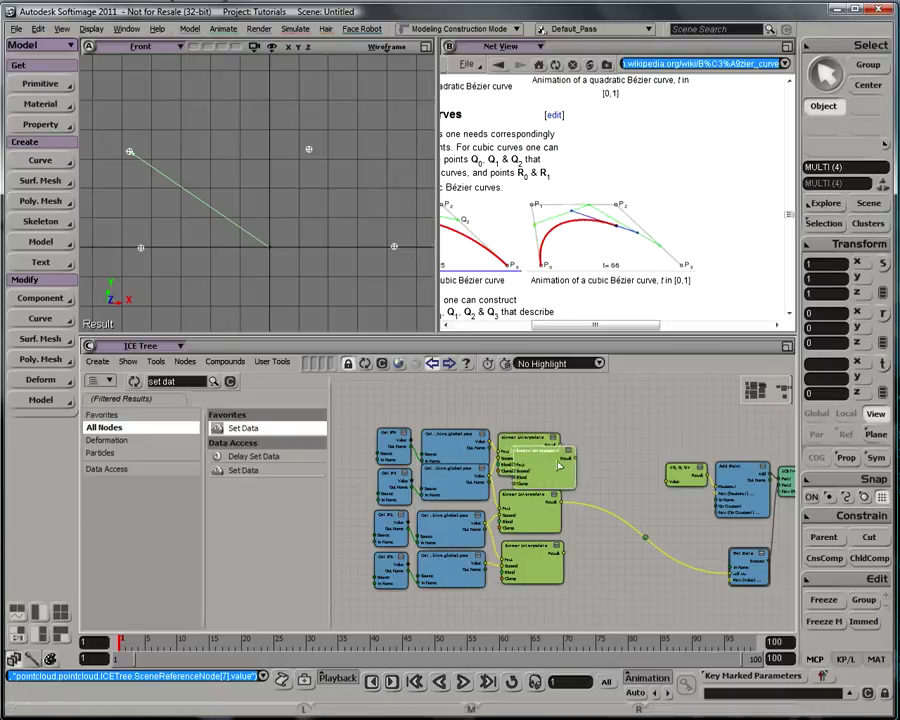
{"action": "left_click", "coordinate": [625, 477]}
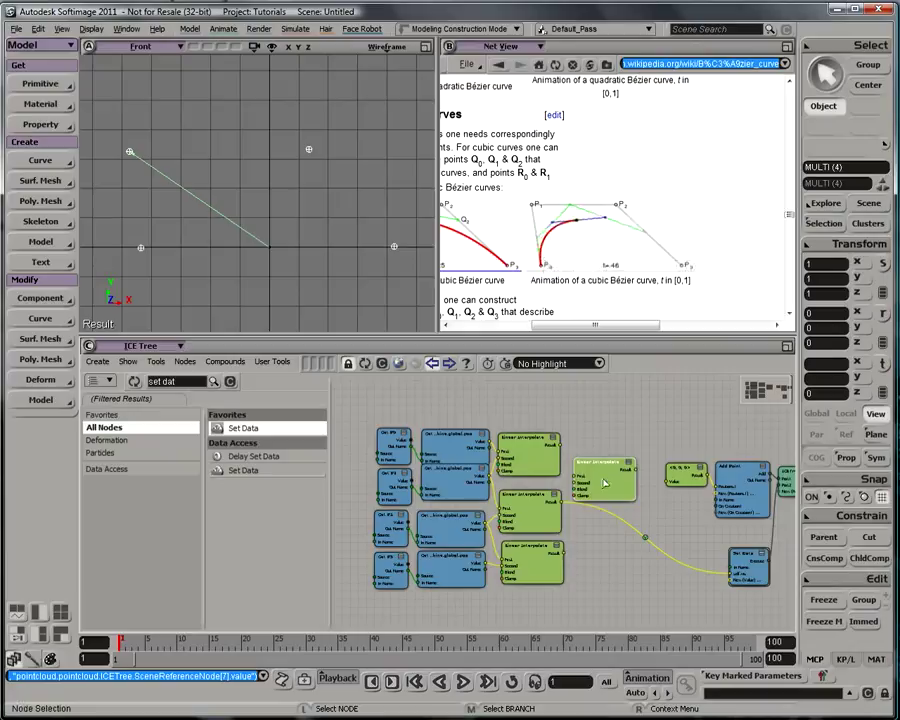
{"action": "key", "text": "ctrl+d"}
{"action": "left_click", "coordinate": [600, 545]}
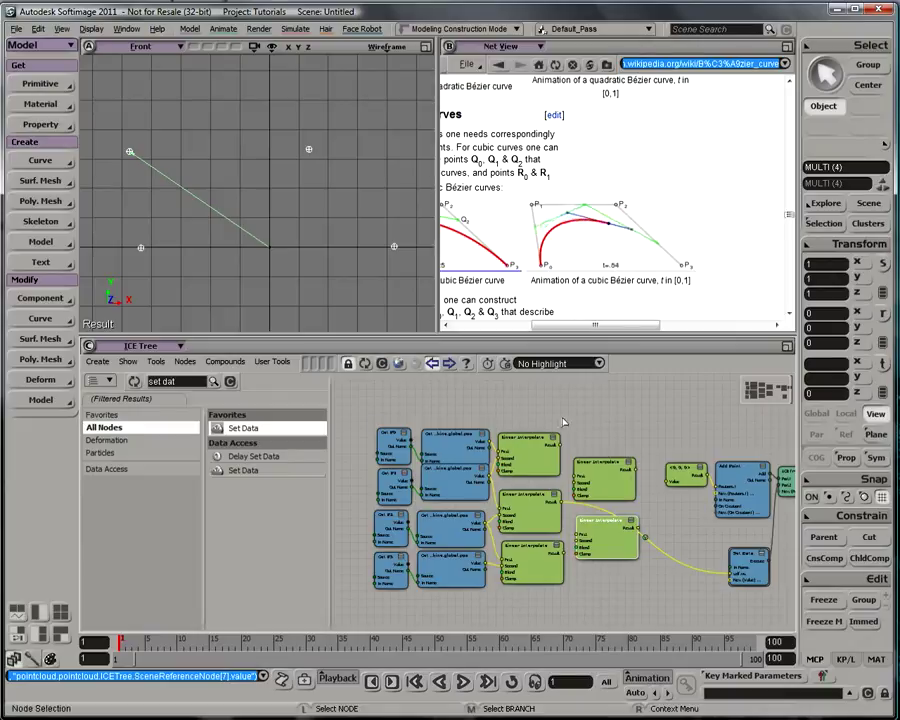
{"action": "left_click_drag", "start_coordinate": [561, 446], "coordinate": [577, 546]}
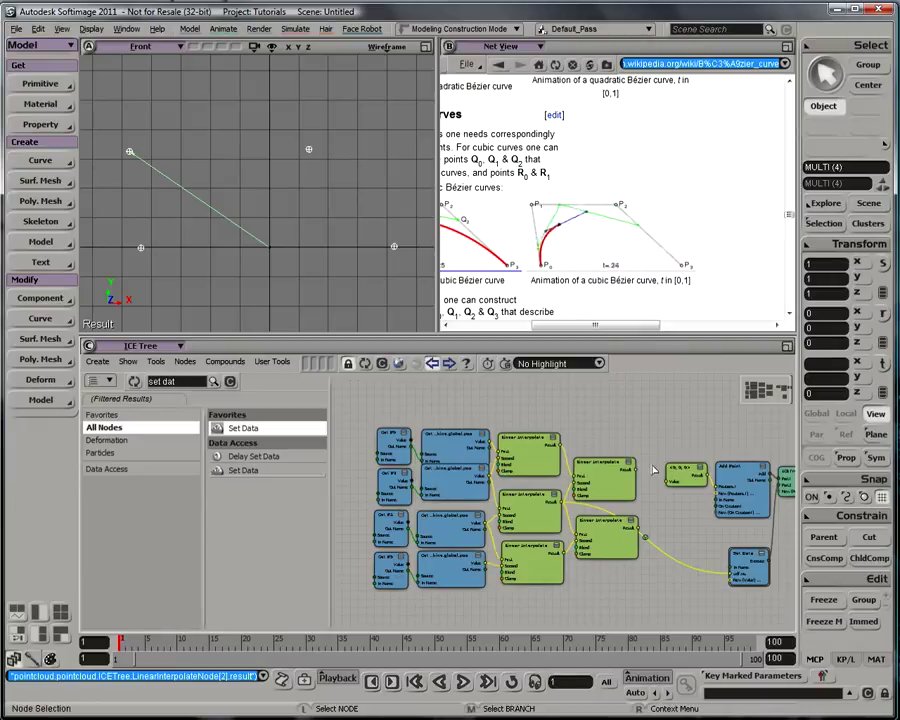
Add a final Linear Interpolate node that blends the Results of the two second-column nodes.
{"action": "key", "text": "ctrl+v"}
{"action": "left_click_drag", "start_coordinate": [583, 510], "coordinate": [646, 506]}
{"action": "middle_click_drag", "start_coordinate": [679, 506], "coordinate": [621, 502]}
Add a Scalar constant node below the Get P3 node.
{"action": "key", "text": "z"}
{"action": "right_click", "coordinate": [600, 462]}
{"action": "left_click_drag", "start_coordinate": [592, 460], "coordinate": [627, 452]}
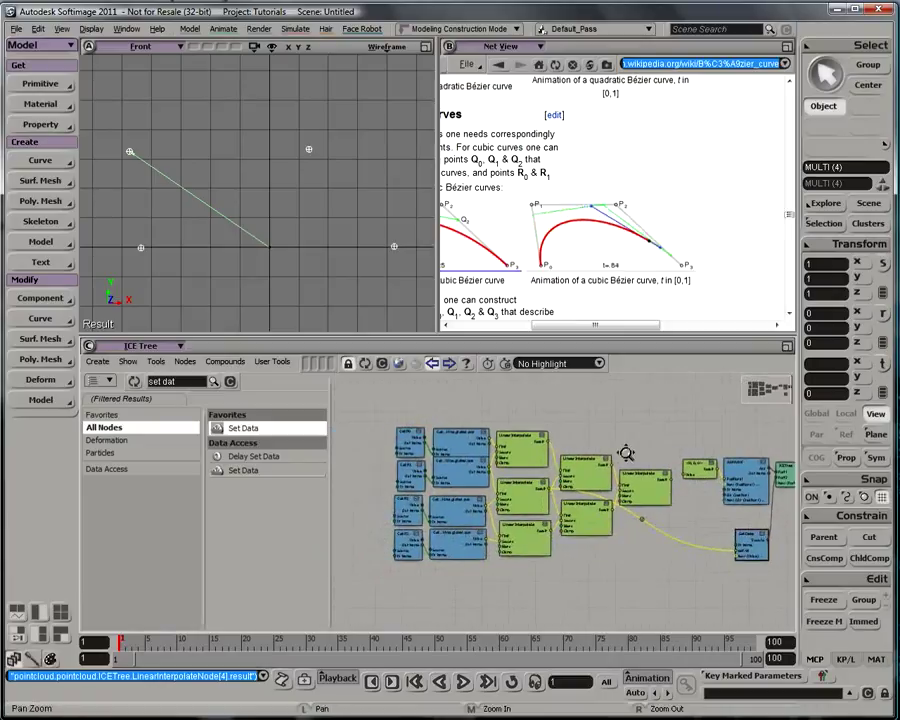
{"action": "middle_click", "coordinate": [626, 452]}
{"action": "right_click", "coordinate": [586, 454]}
{"action": "left_click", "coordinate": [184, 384]}
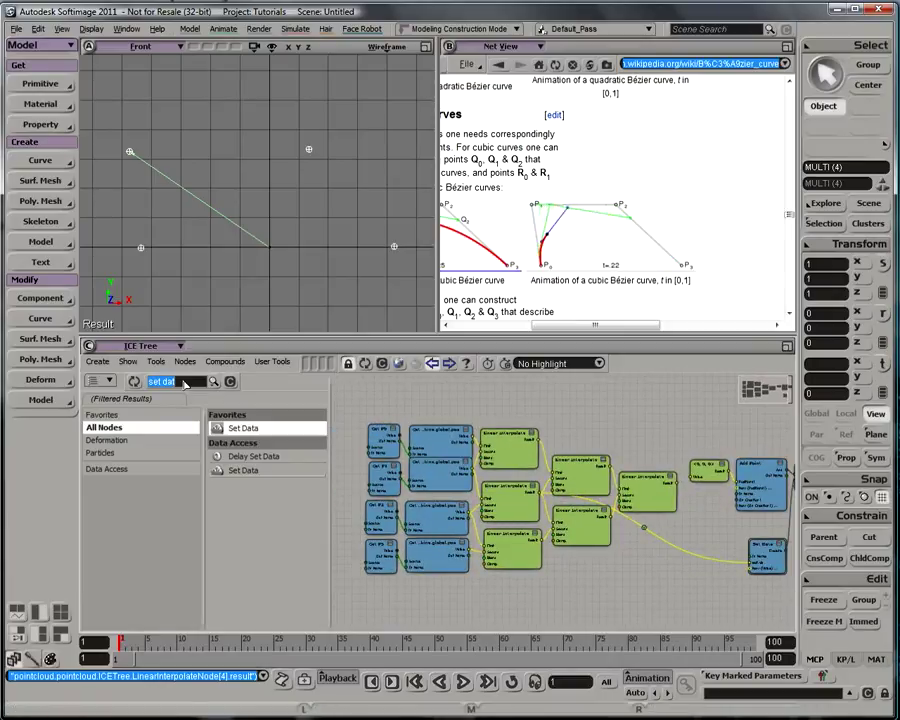
{"action": "type", "text": "scalar"}
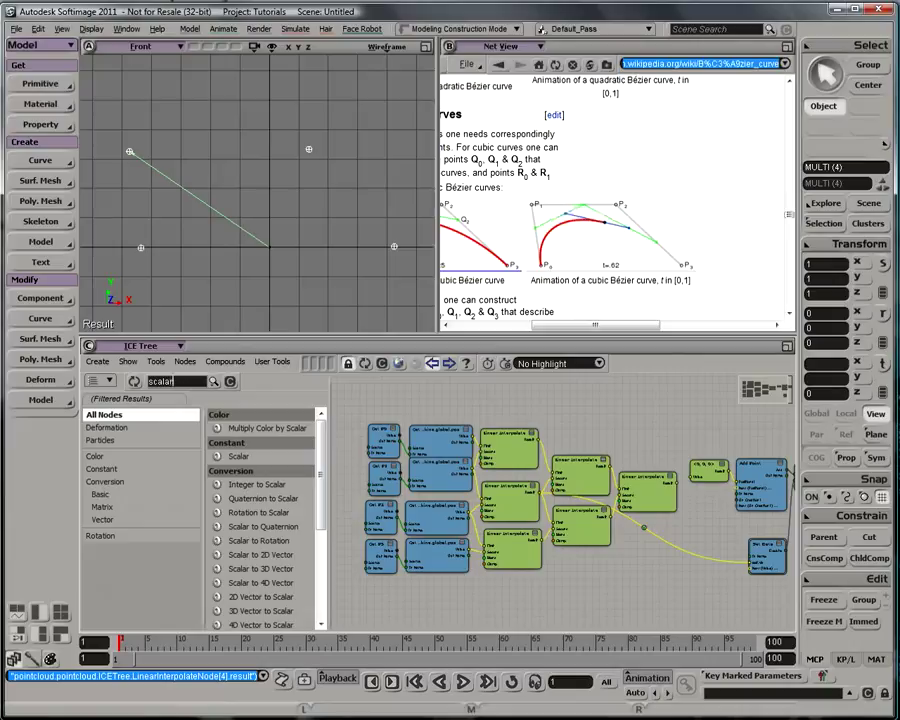
{"action": "left_click_drag", "start_coordinate": [270, 458], "coordinate": [362, 603]}
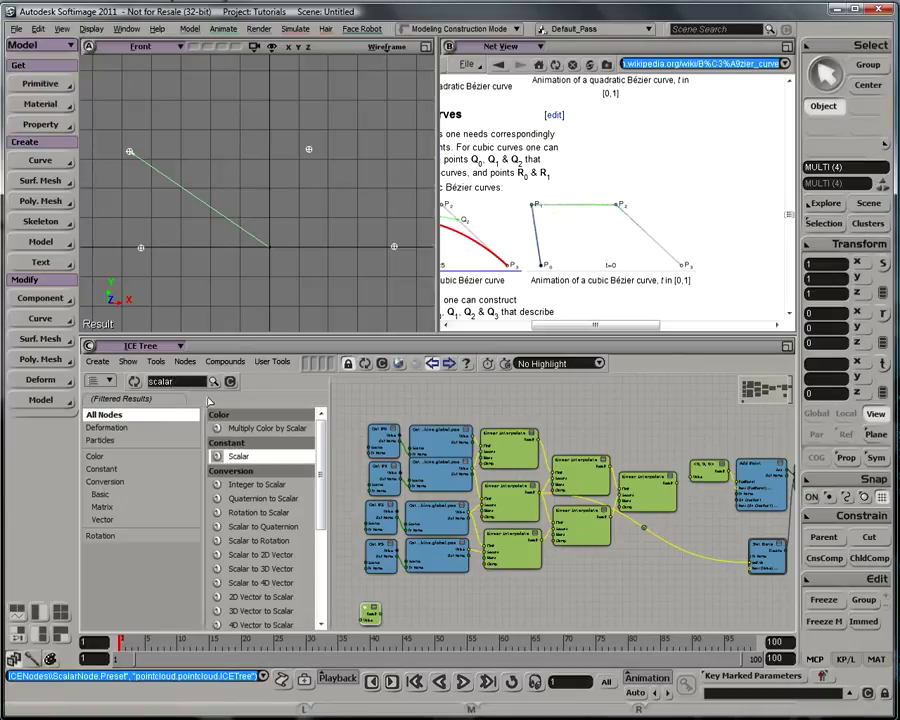
Add a Pass Through node beside the Scalar node and feed it with the Scalar's Result.
{"action": "left_click", "coordinate": [182, 382]}
{"action": "type", "text": "pass"}
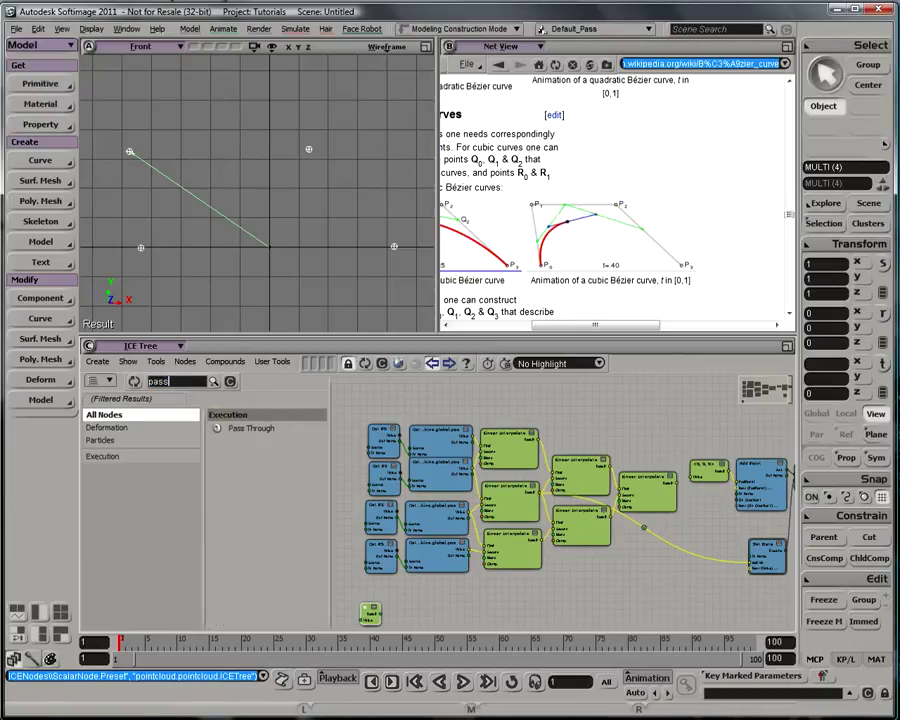
{"action": "left_click_drag", "start_coordinate": [262, 428], "coordinate": [453, 604]}
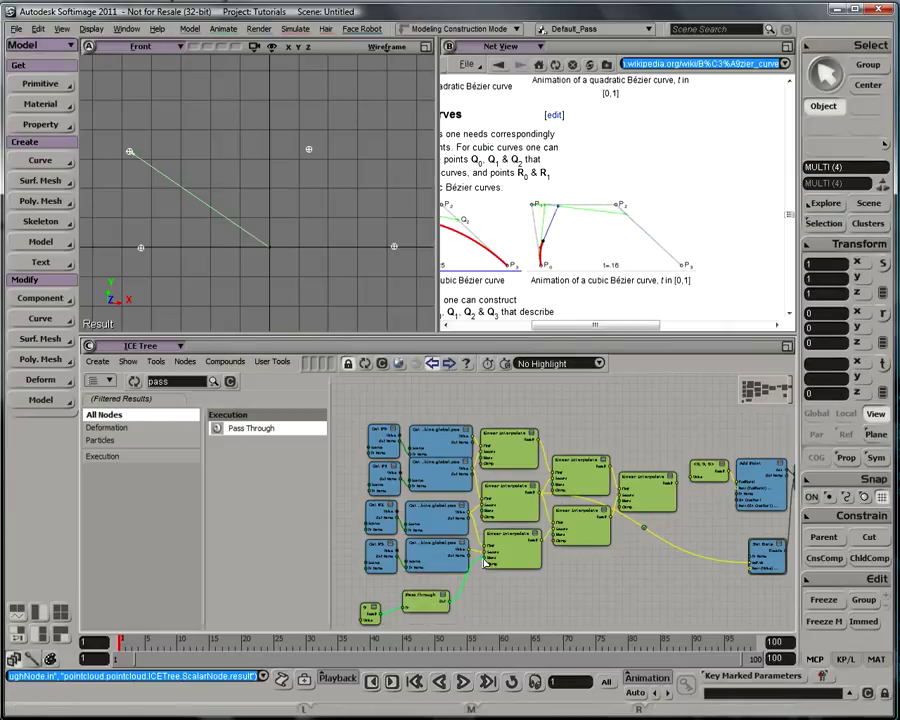
Connect the Pass Through node's Out to the Blend input of all six Linear Interpolate nodes.
{"action": "left_click_drag", "start_coordinate": [486, 564], "coordinate": [485, 562]}
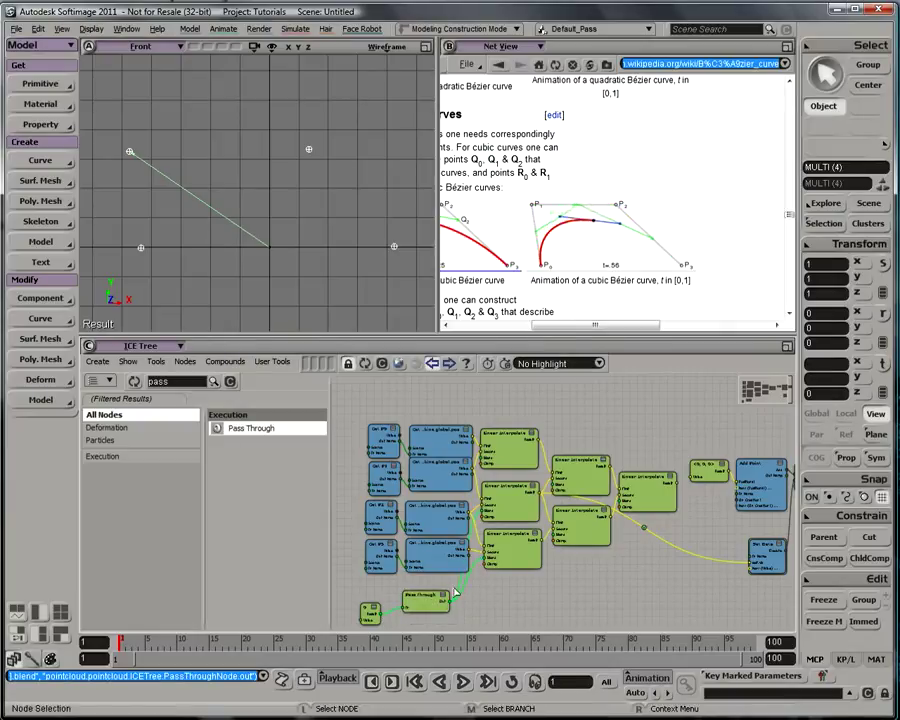
{"action": "left_click_drag", "start_coordinate": [451, 600], "coordinate": [486, 458]}
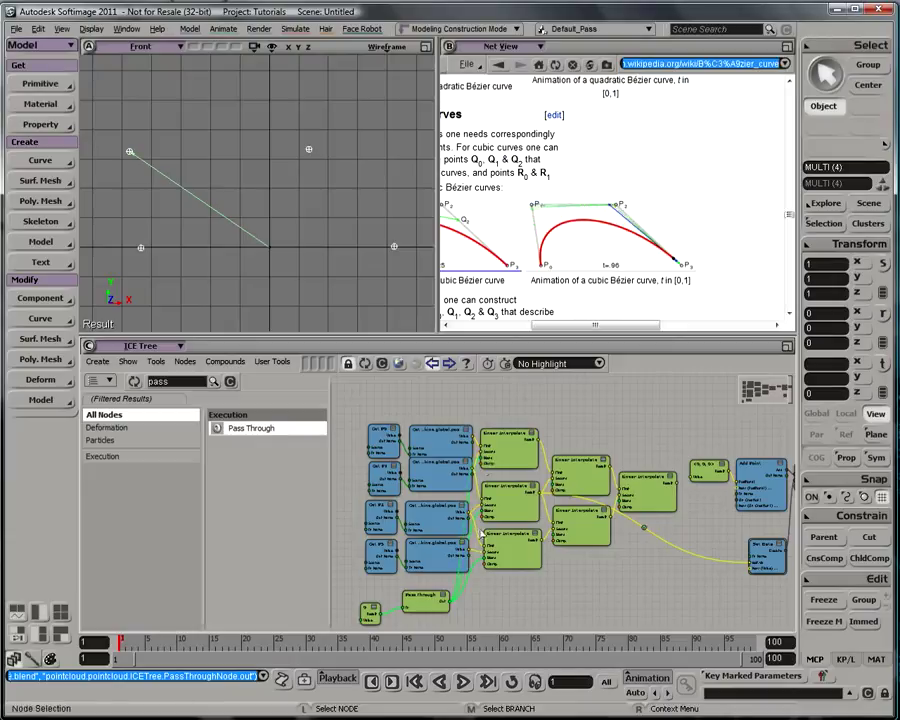
{"action": "left_click_drag", "start_coordinate": [450, 601], "coordinate": [553, 485]}
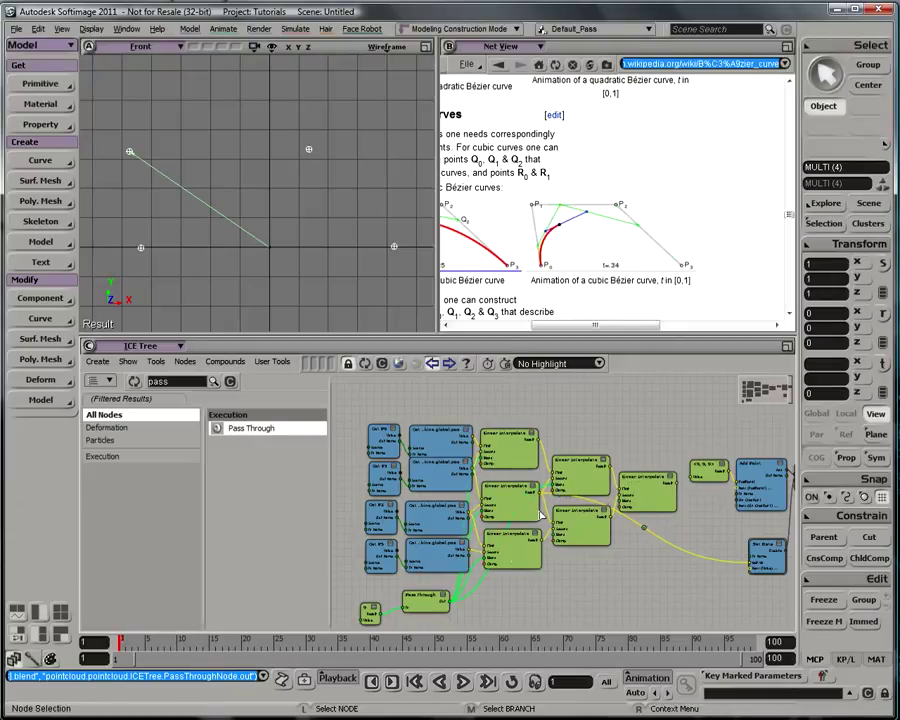
{"action": "left_click_drag", "start_coordinate": [450, 601], "coordinate": [553, 536]}
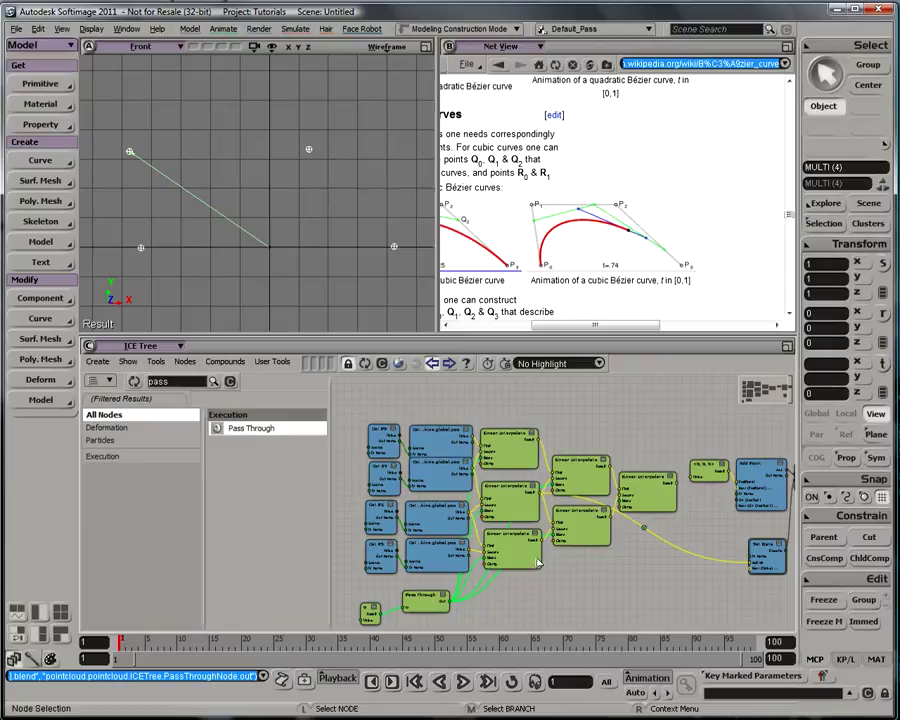
{"action": "left_click_drag", "start_coordinate": [453, 601], "coordinate": [580, 557]}
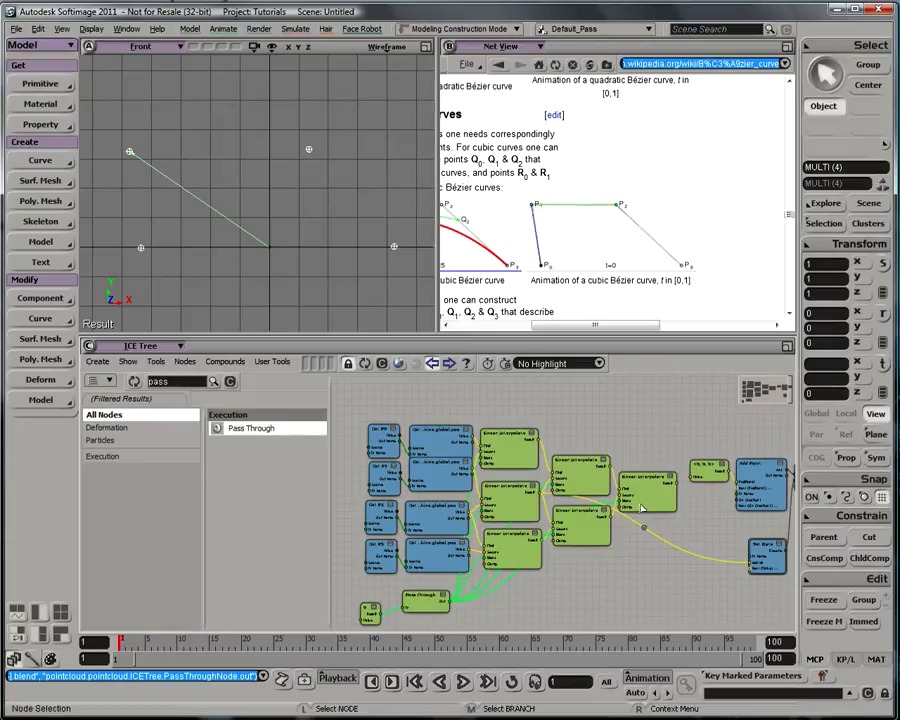
Connect the final Linear Interpolate node's Result to the Set Data value input and show that connection's values in the viewport.
{"action": "left_click_drag", "start_coordinate": [677, 484], "coordinate": [755, 564]}
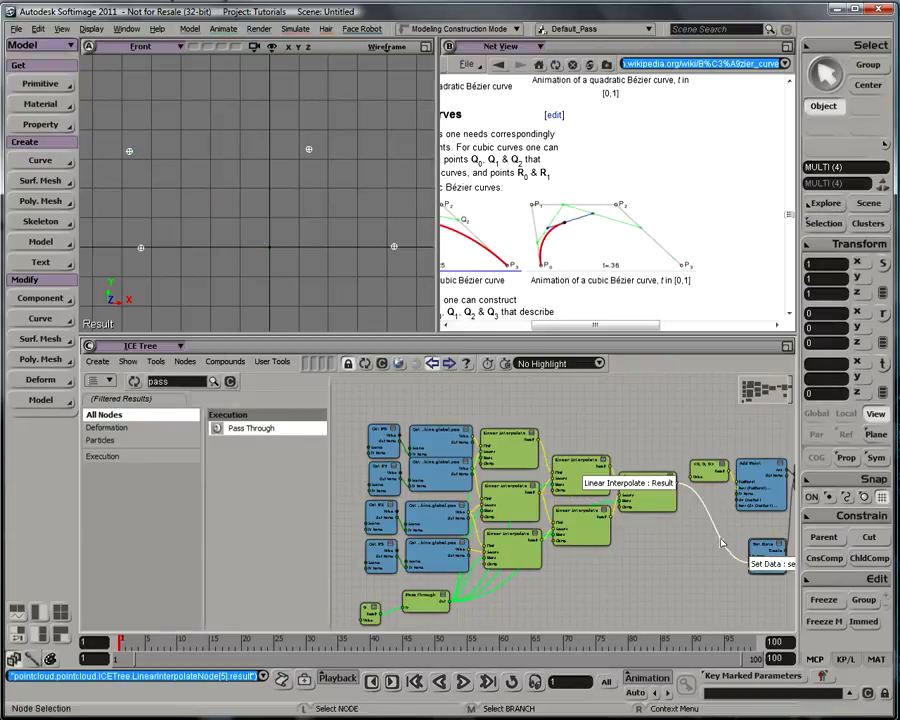
{"action": "right_click", "coordinate": [735, 562]}
{"action": "left_click", "coordinate": [757, 611]}
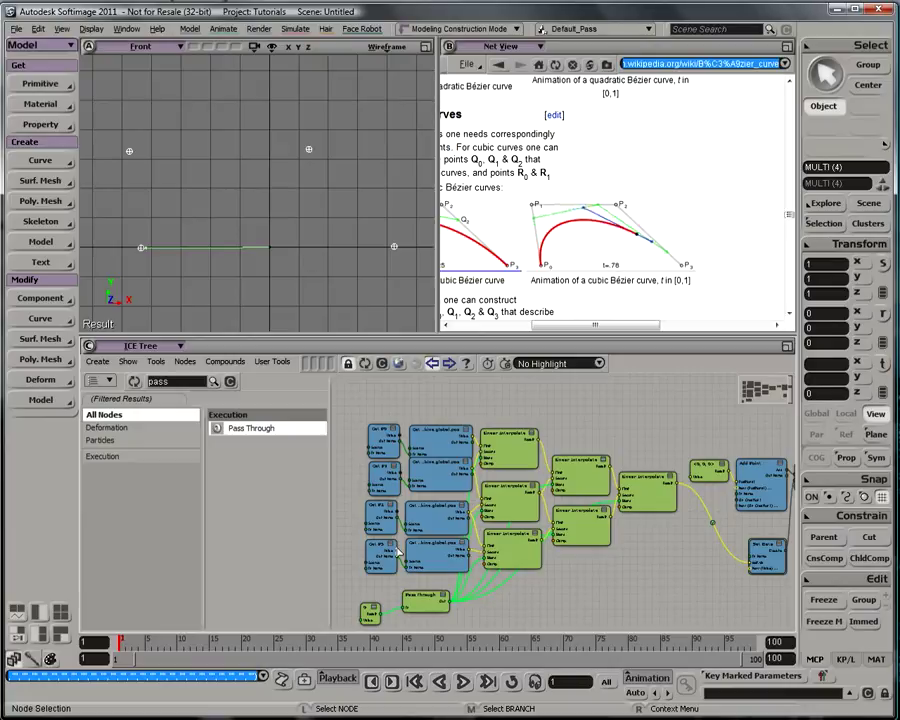
Test the curve by sweeping the Scalar node's Value, return it to 0, and close its properties.
{"action": "double_click", "coordinate": [371, 614]}
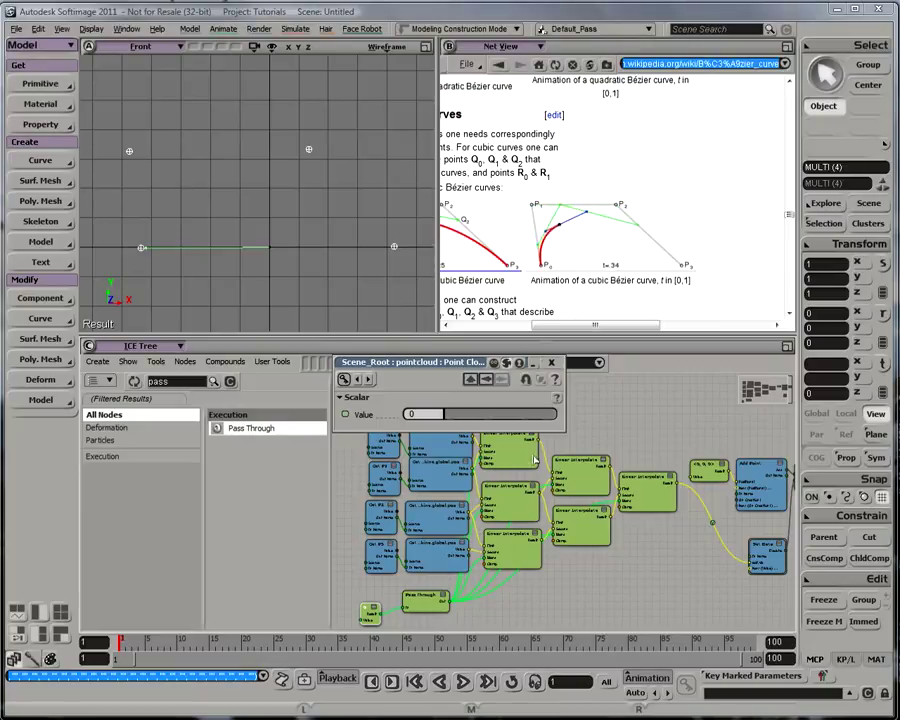
{"action": "left_click_drag", "start_coordinate": [447, 421], "coordinate": [442, 455]}
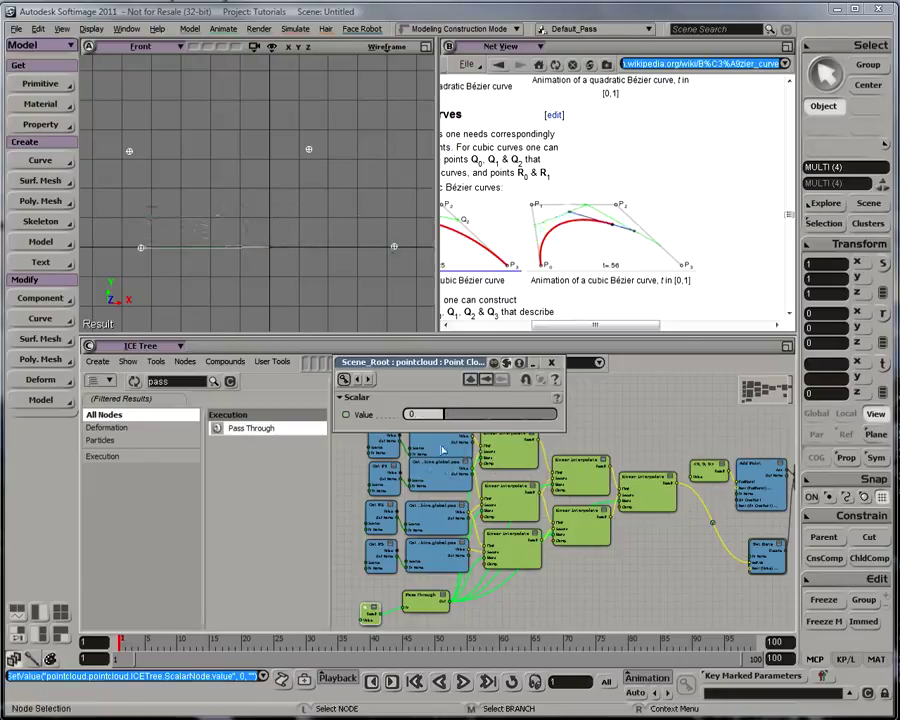
{"action": "left_click", "coordinate": [552, 363]}
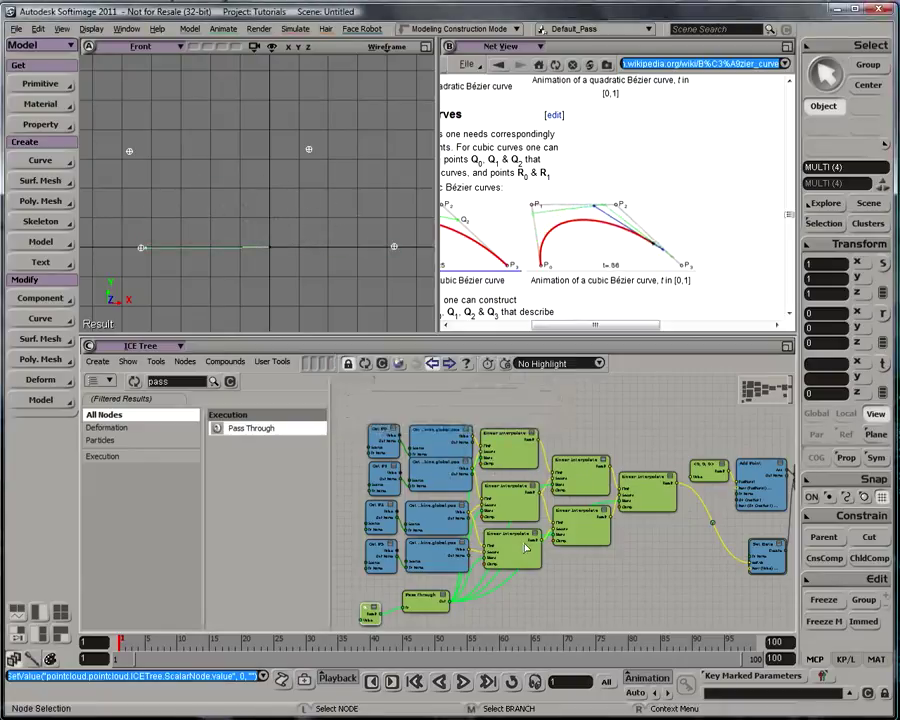
Move the control-point Get nodes away from the first-column Linear Interpolate nodes to make room between them.
{"action": "left_click_drag", "start_coordinate": [441, 561], "coordinate": [381, 561]}
{"action": "key", "text": "s"}
{"action": "left_click_drag", "start_coordinate": [461, 527], "coordinate": [522, 513]}
{"action": "left_click", "coordinate": [449, 568]}
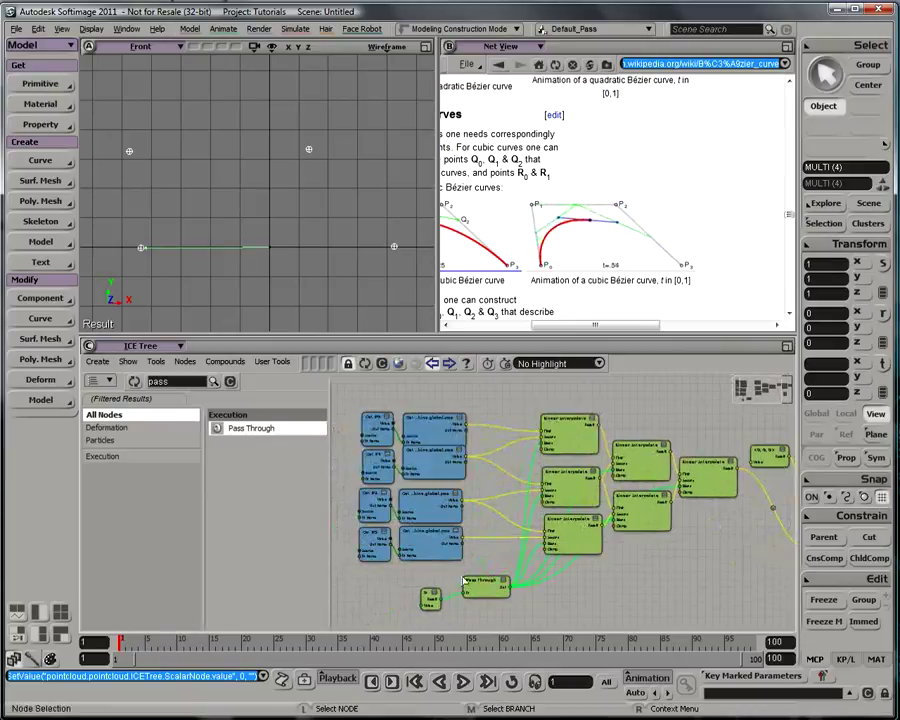
Insert a Pass Through node between each of the four kine.global.pos nodes and the Linear Interpolate nodes it feeds.
{"action": "left_click_drag", "start_coordinate": [463, 423], "coordinate": [493, 428]}
{"action": "left_click_drag", "start_coordinate": [498, 428], "coordinate": [501, 427]}
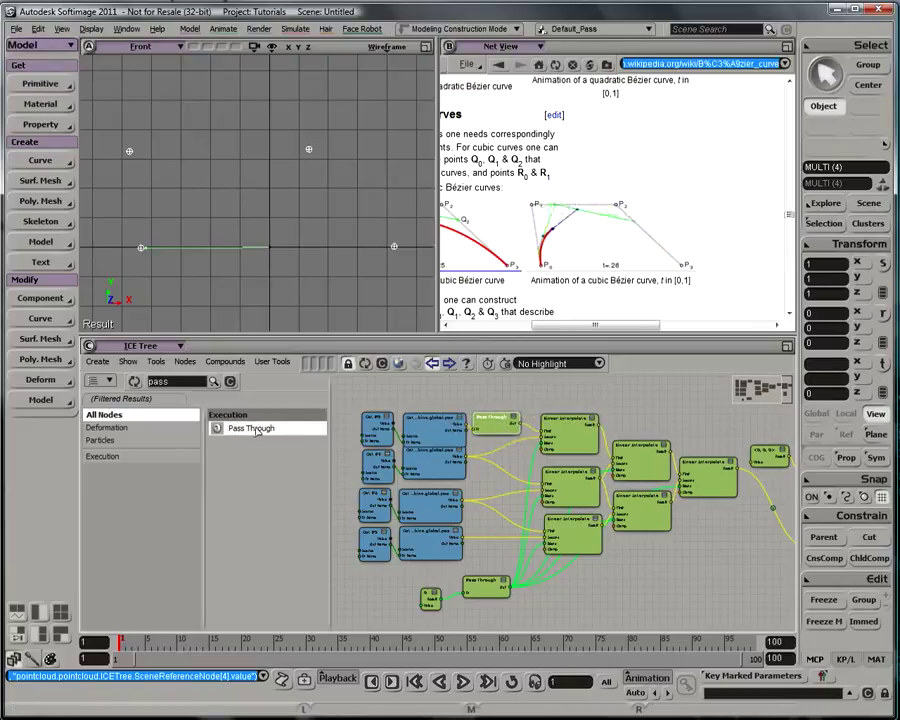
{"action": "left_click_drag", "start_coordinate": [254, 428], "coordinate": [510, 447]}
{"action": "left_click", "coordinate": [505, 456]}
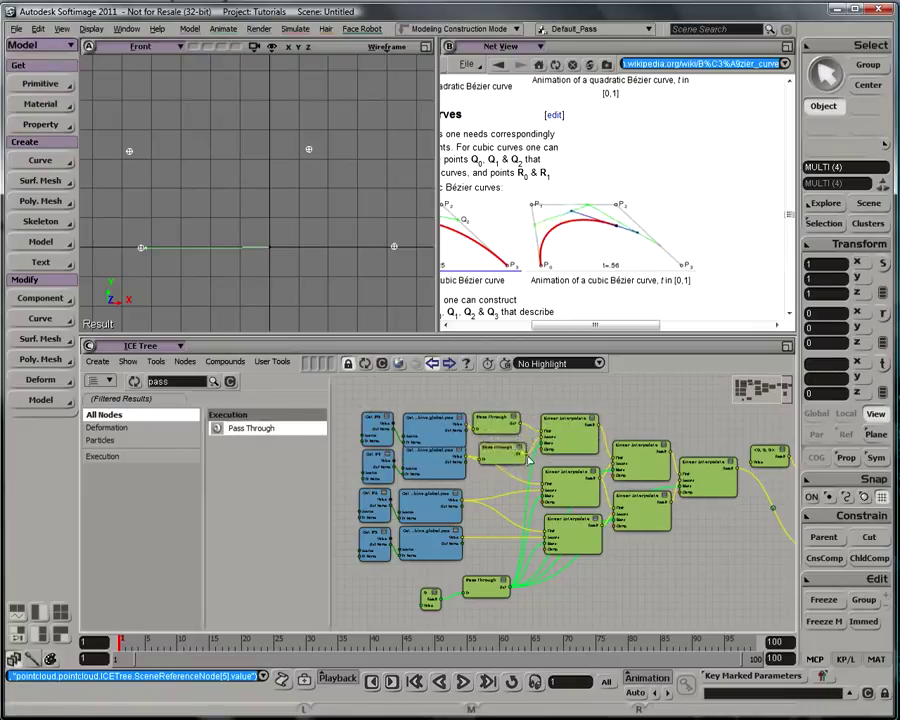
{"action": "left_click_drag", "start_coordinate": [279, 425], "coordinate": [512, 494]}
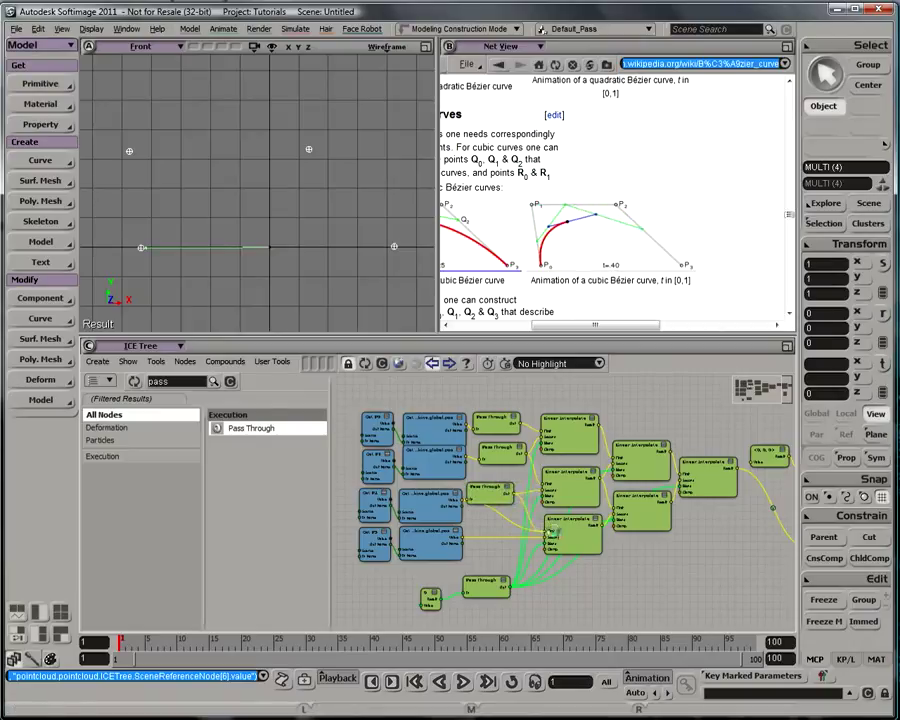
{"action": "left_click", "coordinate": [511, 494]}
{"action": "left_click_drag", "start_coordinate": [307, 428], "coordinate": [510, 543]}
{"action": "left_click", "coordinate": [510, 543]}
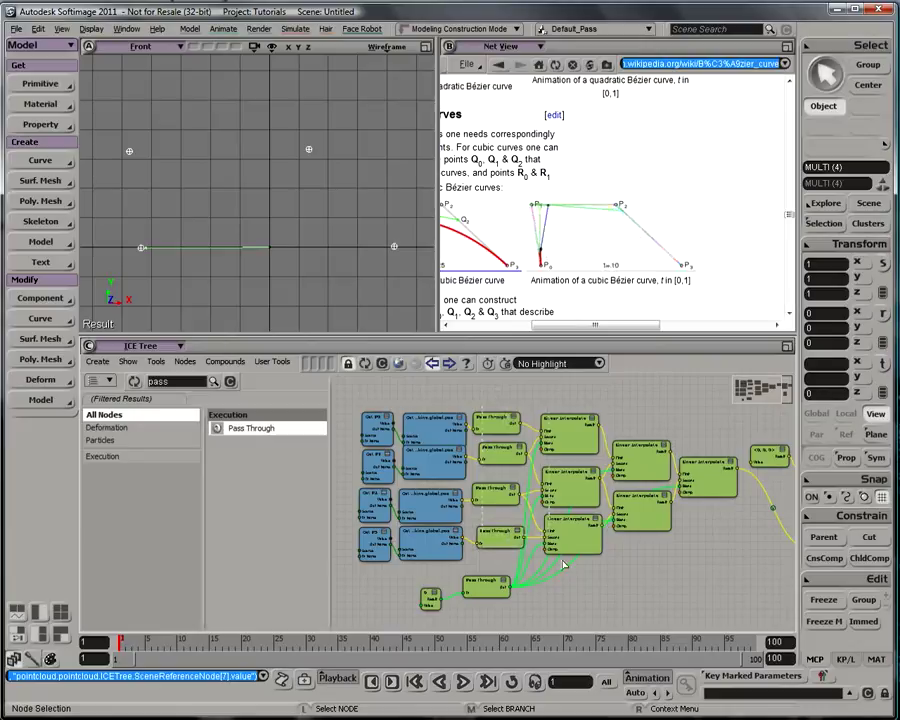
Create a compound from the five Pass Through and six Linear Interpolate nodes, and tidy the layout around it.
{"action": "left_click_drag", "start_coordinate": [482, 388], "coordinate": [725, 623]}
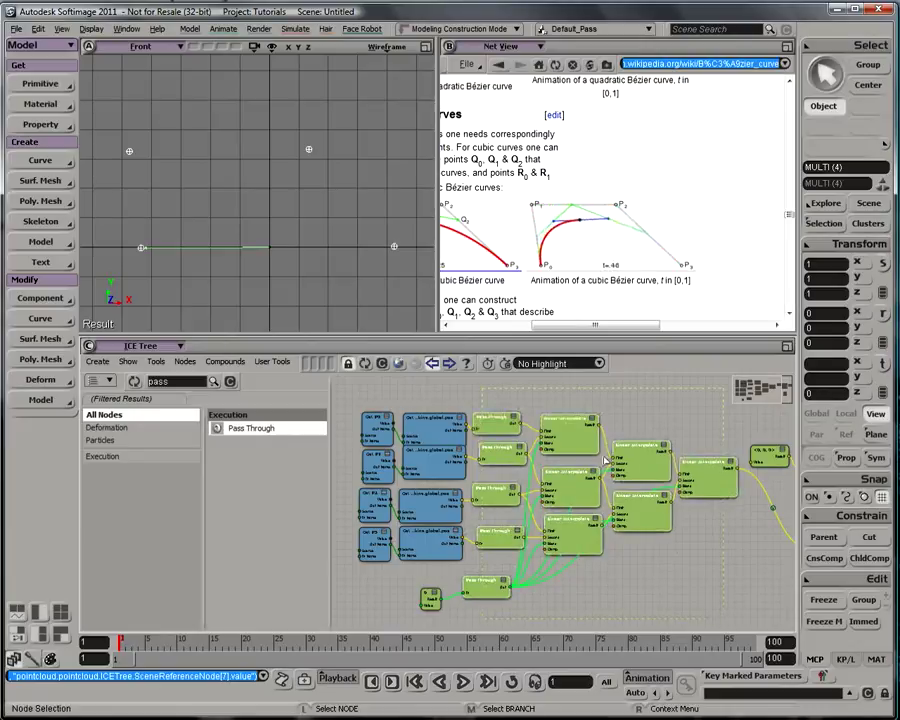
{"action": "left_click_drag", "start_coordinate": [687, 524], "coordinate": [614, 514]}
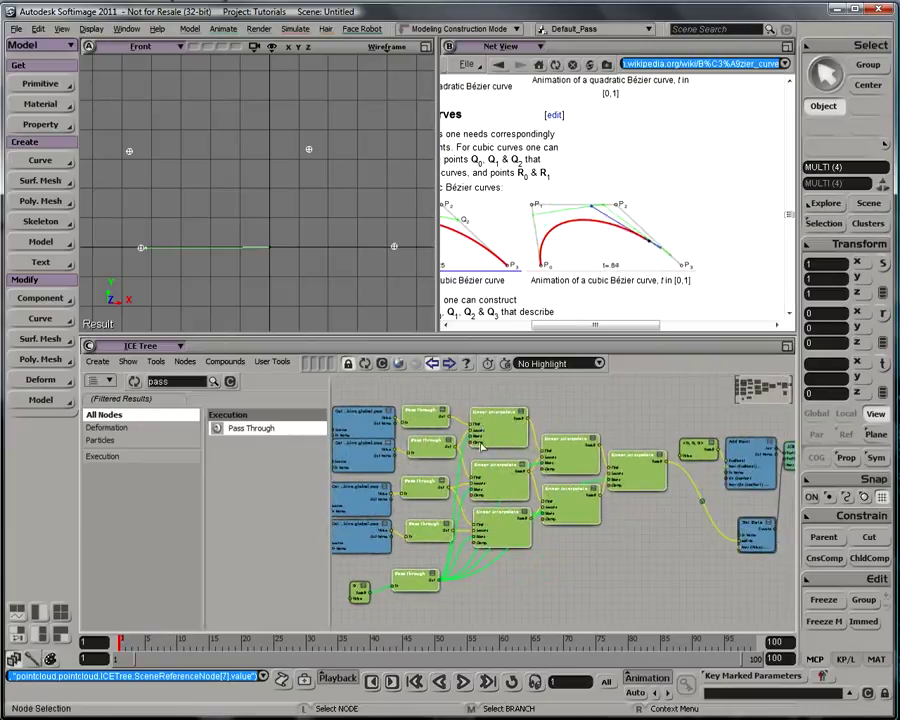
{"action": "left_click", "coordinate": [225, 361]}
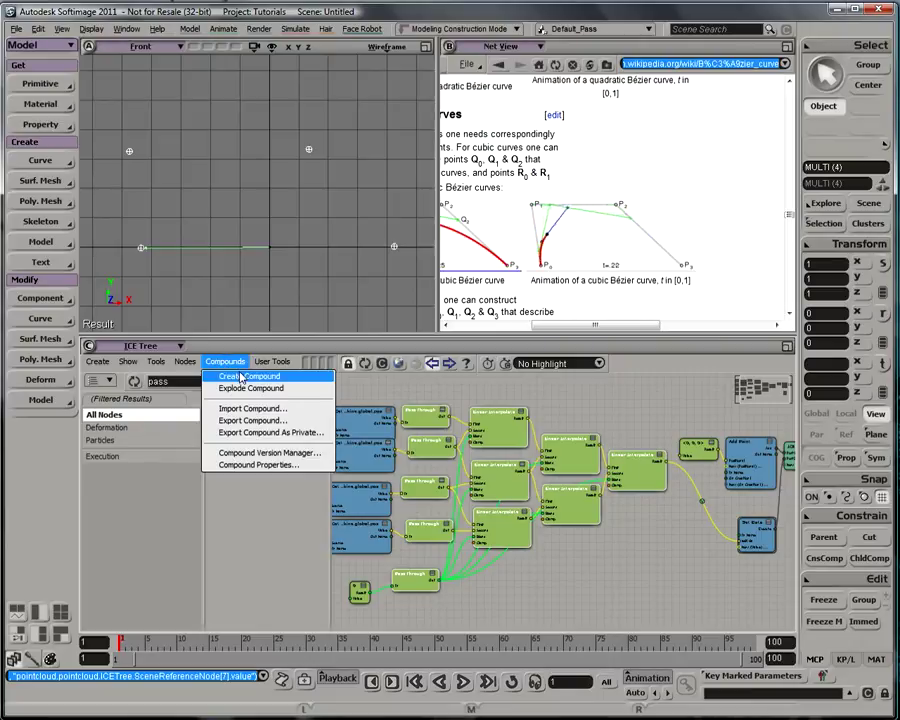
{"action": "left_click", "coordinate": [240, 377]}
{"action": "left_click_drag", "start_coordinate": [478, 500], "coordinate": [557, 515]}
{"action": "middle_click", "coordinate": [516, 502]}
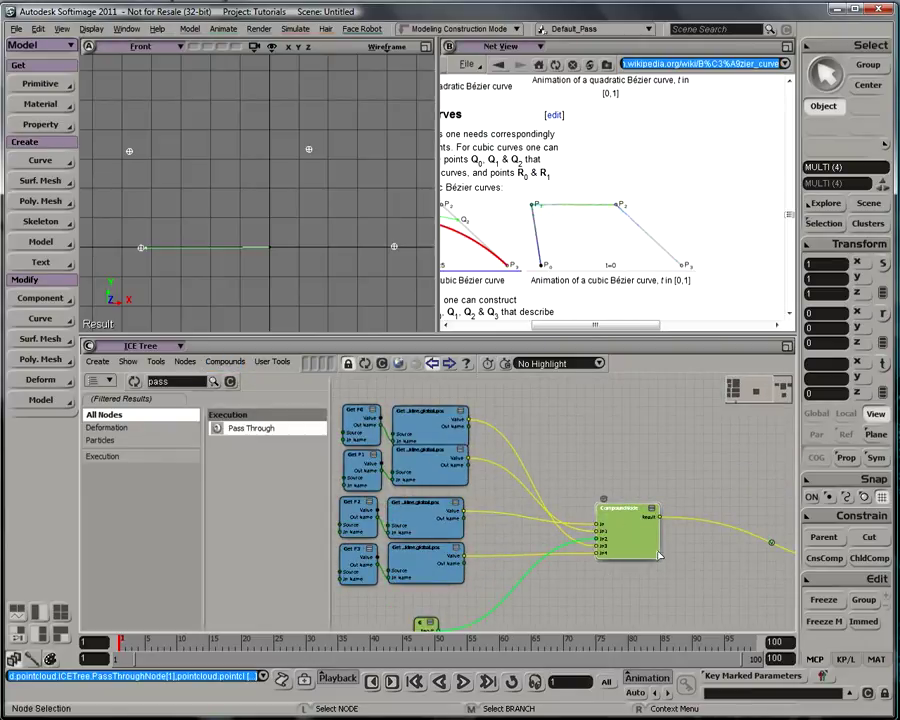
{"action": "mouse_move", "coordinate": [643, 551]}
{"action": "left_mouse_down"}
{"action": "mouse_move", "coordinate": [643, 528]}
{"action": "mouse_move", "coordinate": [631, 545]}
{"action": "left_mouse_up"}
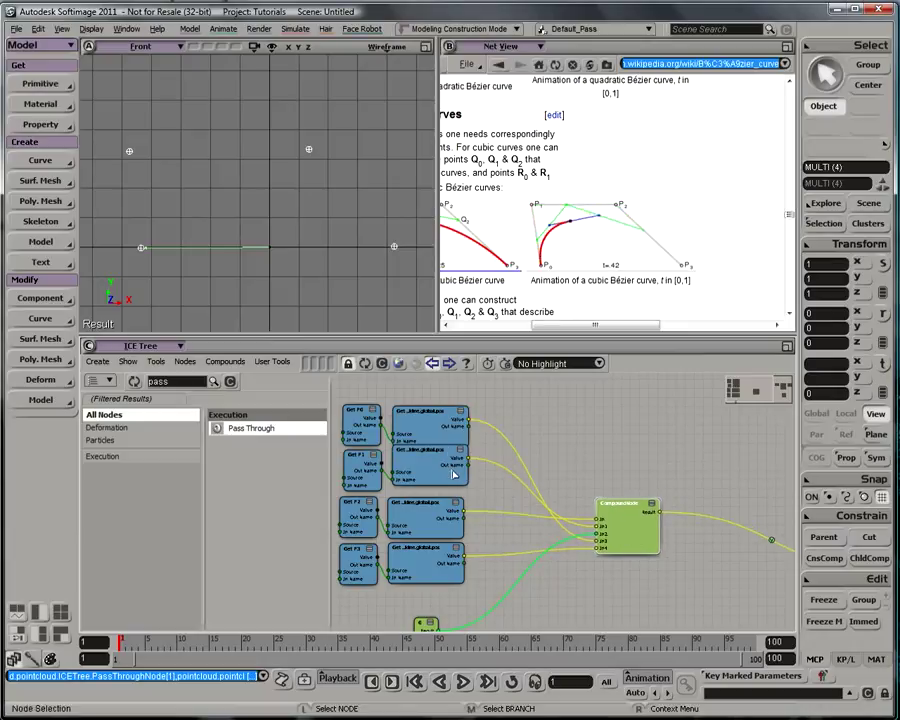
{"action": "mouse_move", "coordinate": [454, 474]}
{"action": "middle_mouse_down"}
{"action": "mouse_move", "coordinate": [454, 517]}
{"action": "mouse_move", "coordinate": [453, 477]}
{"action": "middle_mouse_up"}
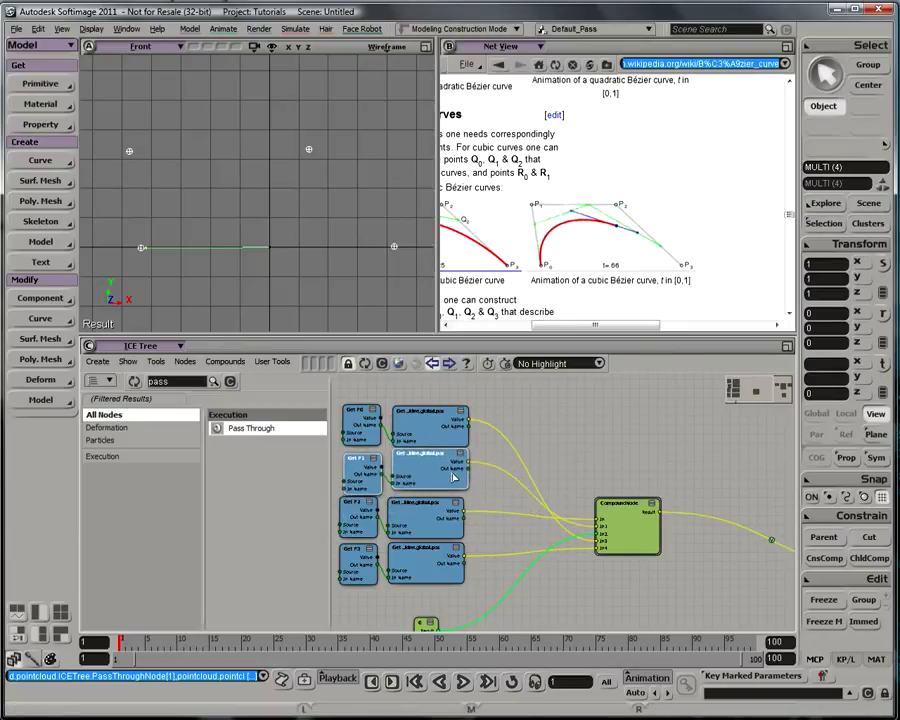
Reorder the compound's exposed inputs, moving In1 above In and In2 to the end of the list.
{"action": "left_click", "coordinate": [603, 494]}
{"action": "right_click", "coordinate": [342, 428]}
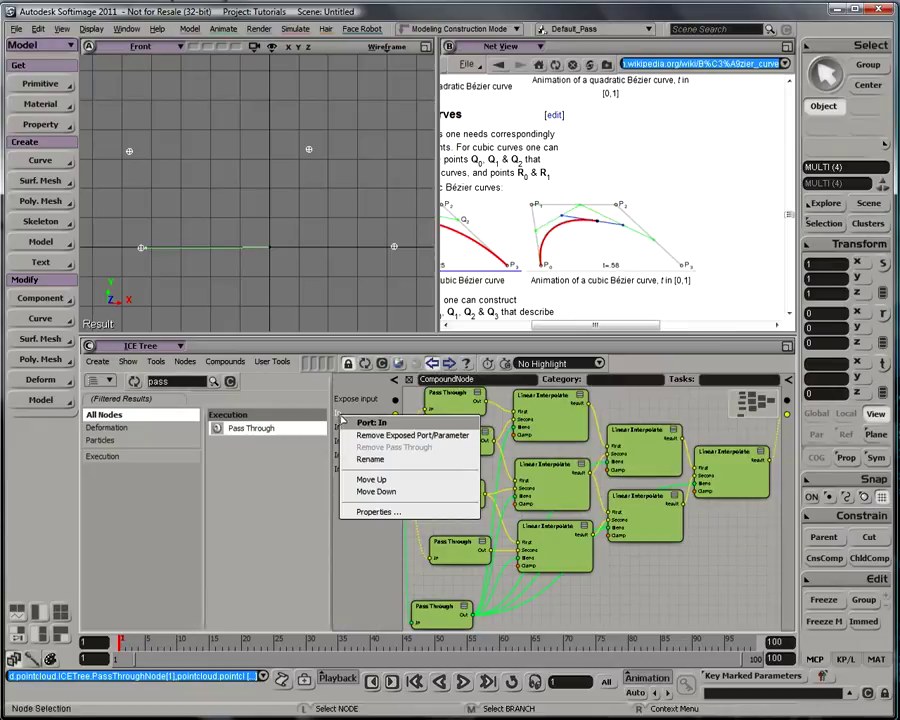
{"action": "left_click", "coordinate": [380, 477]}
{"action": "right_click", "coordinate": [345, 440]}
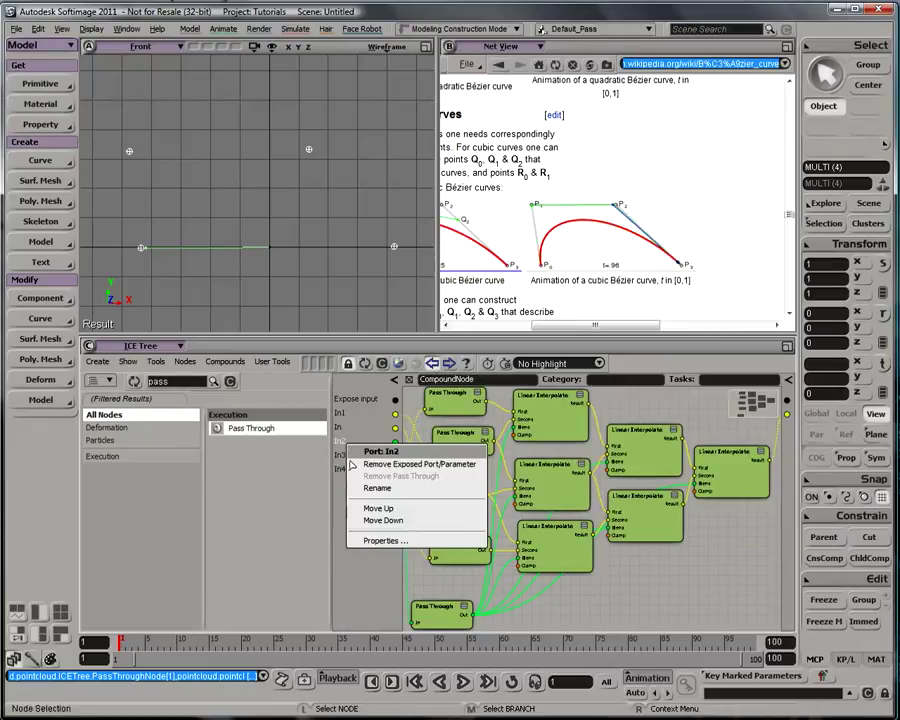
{"action": "left_click", "coordinate": [380, 516]}
{"action": "right_click", "coordinate": [350, 455]}
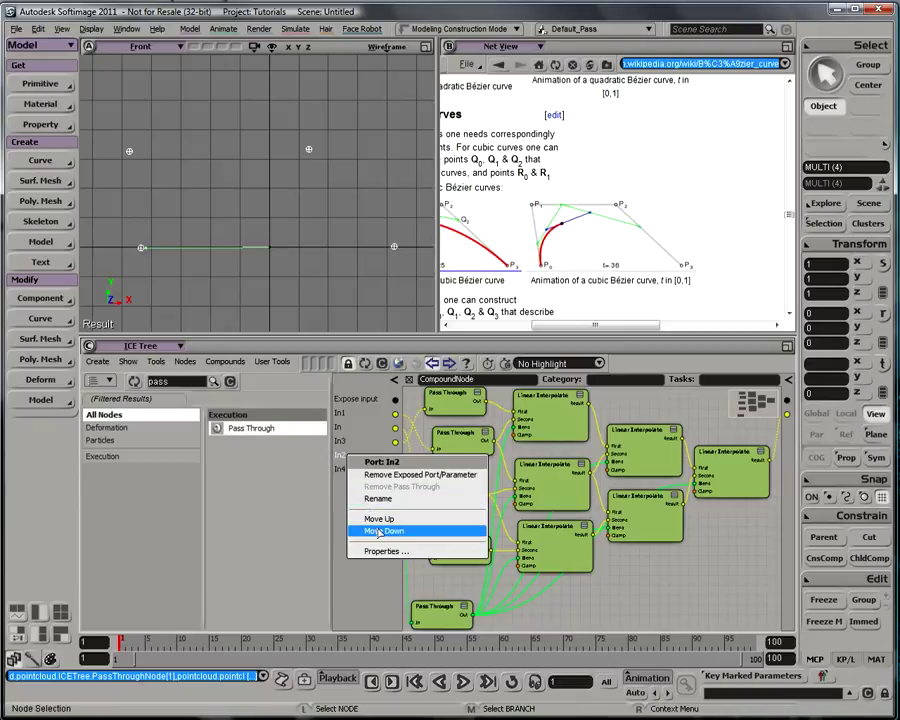
{"action": "left_click", "coordinate": [380, 532]}
{"action": "left_click", "coordinate": [407, 380]}
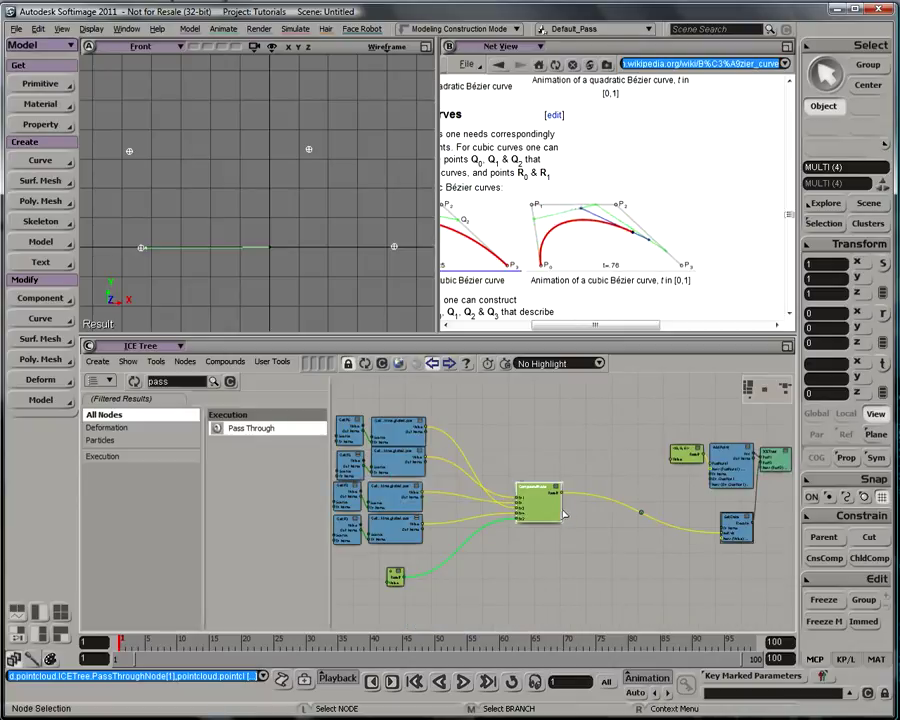
Move the compound's exposed In3 input to the top of the input list.
{"action": "key", "text": "z"}
{"action": "middle_click", "coordinate": [467, 470]}
{"action": "left_click_drag", "start_coordinate": [463, 469], "coordinate": [488, 464]}
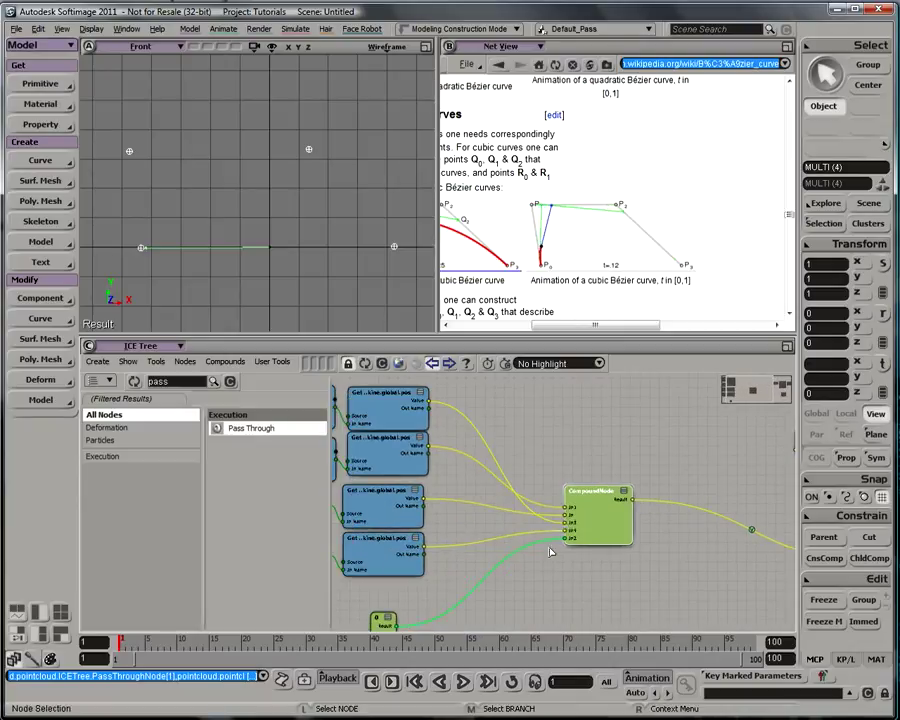
{"action": "left_click", "coordinate": [572, 482]}
{"action": "right_click", "coordinate": [352, 443]}
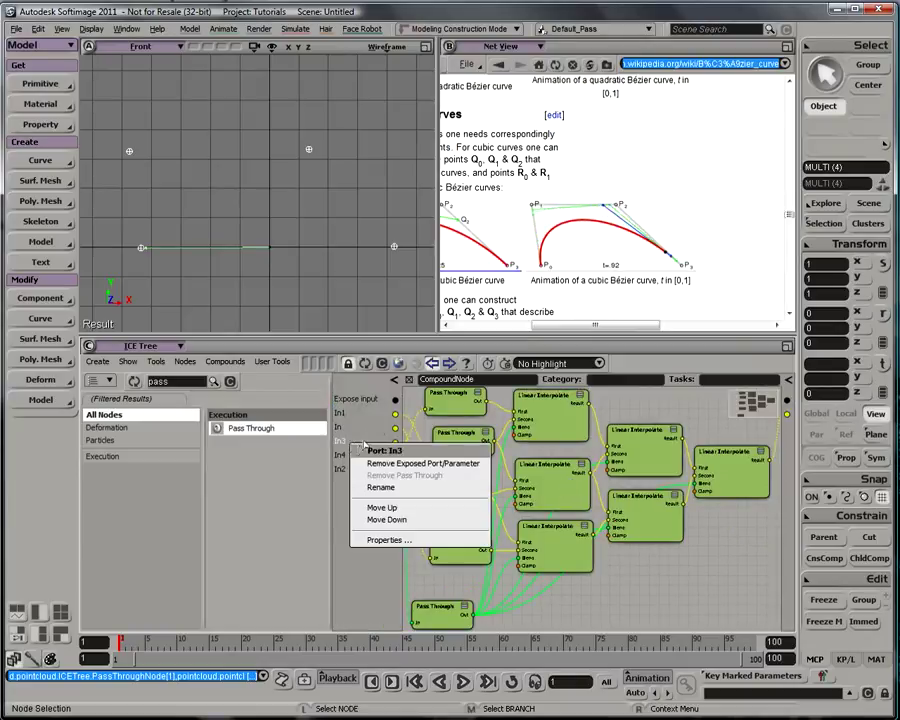
{"action": "left_click", "coordinate": [366, 441]}
{"action": "right_click", "coordinate": [343, 443]}
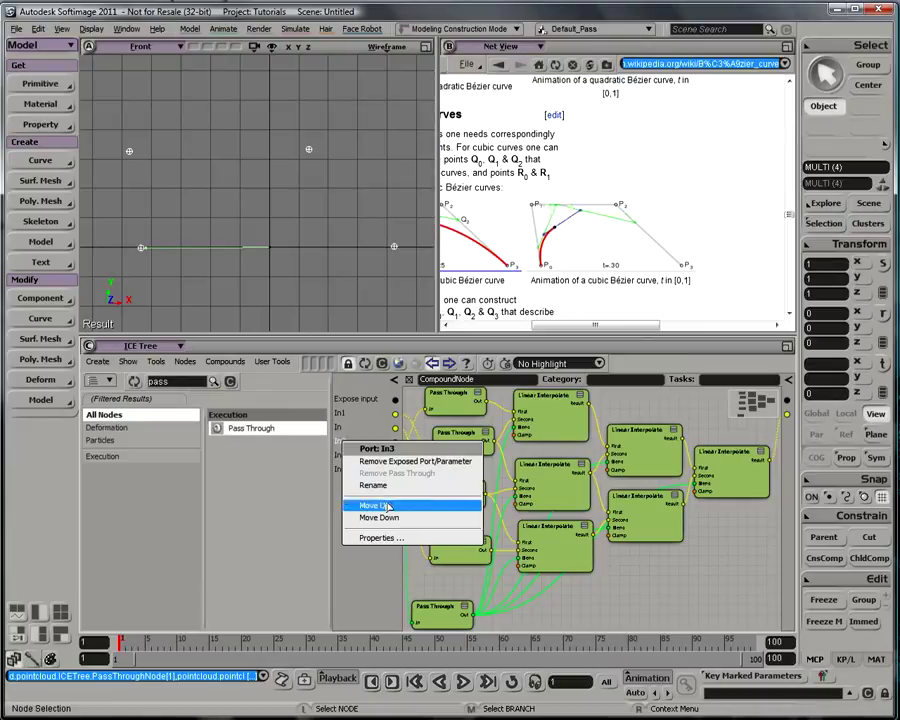
{"action": "left_click", "coordinate": [368, 504]}
{"action": "right_click", "coordinate": [343, 429]}
{"action": "left_click", "coordinate": [373, 492]}
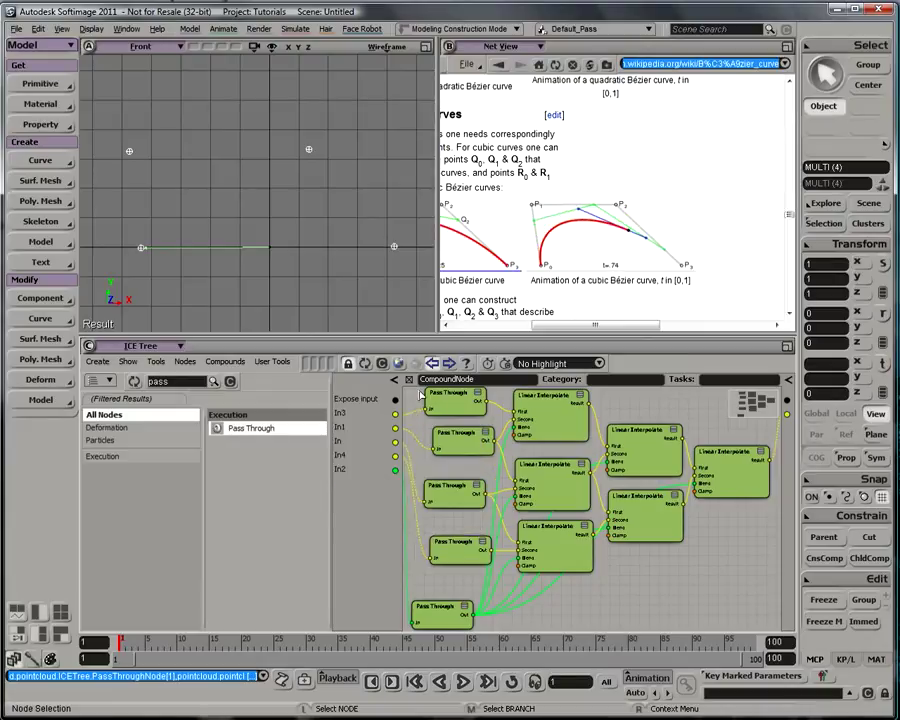
{"action": "left_click", "coordinate": [408, 379]}
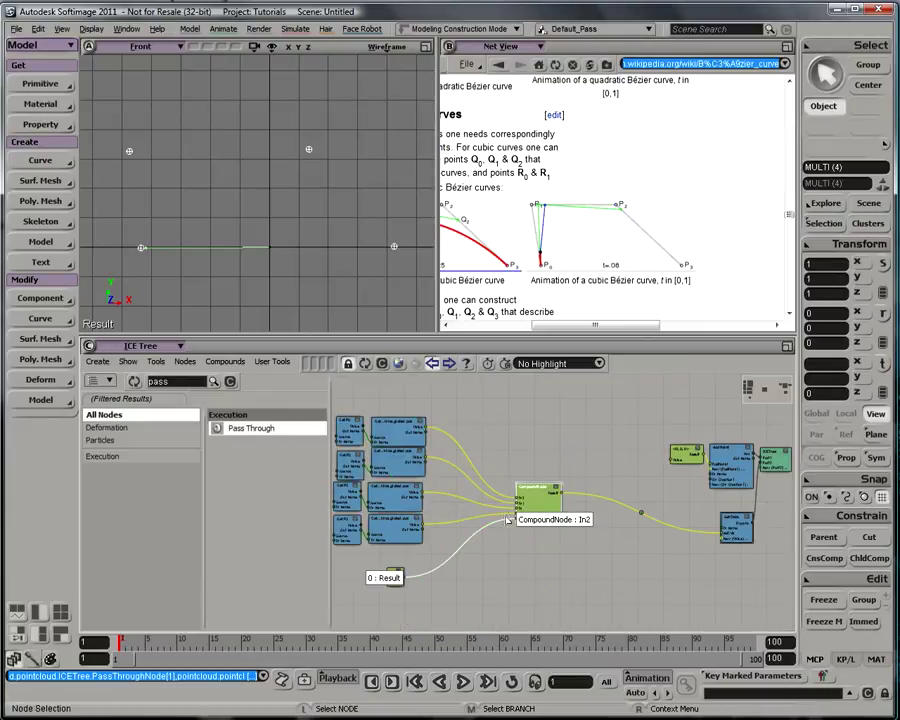
Open the compound for editing and rename its first two exposed inputs, In3 and In1, to P0 and P1.
{"action": "key", "text": "s"}
{"action": "left_click_drag", "start_coordinate": [502, 505], "coordinate": [532, 506]}
{"action": "middle_click_drag", "start_coordinate": [554, 494], "coordinate": [556, 496]}
{"action": "left_click", "coordinate": [552, 479]}
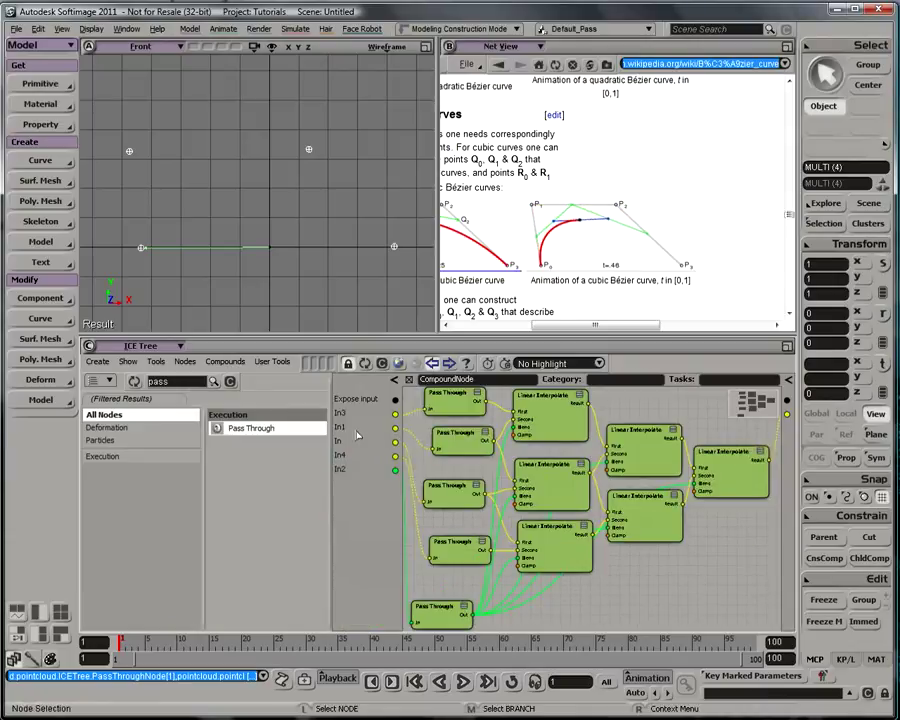
{"action": "double_click", "coordinate": [343, 413]}
{"action": "type", "text": "P0"}
{"action": "key", "text": "Return"}
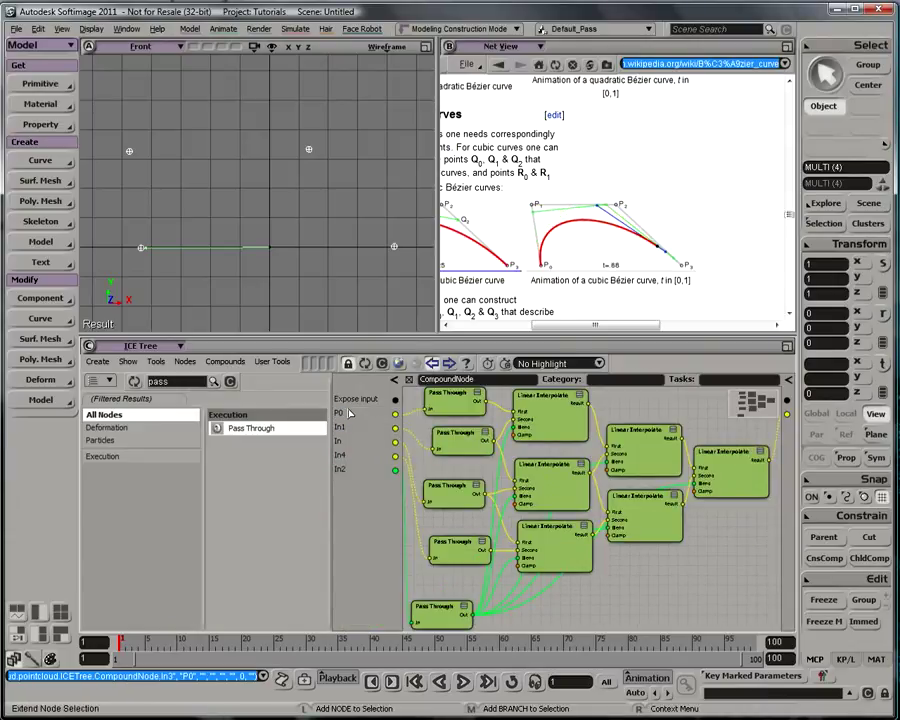
{"action": "double_click", "coordinate": [350, 427]}
{"action": "type", "text": "P1"}
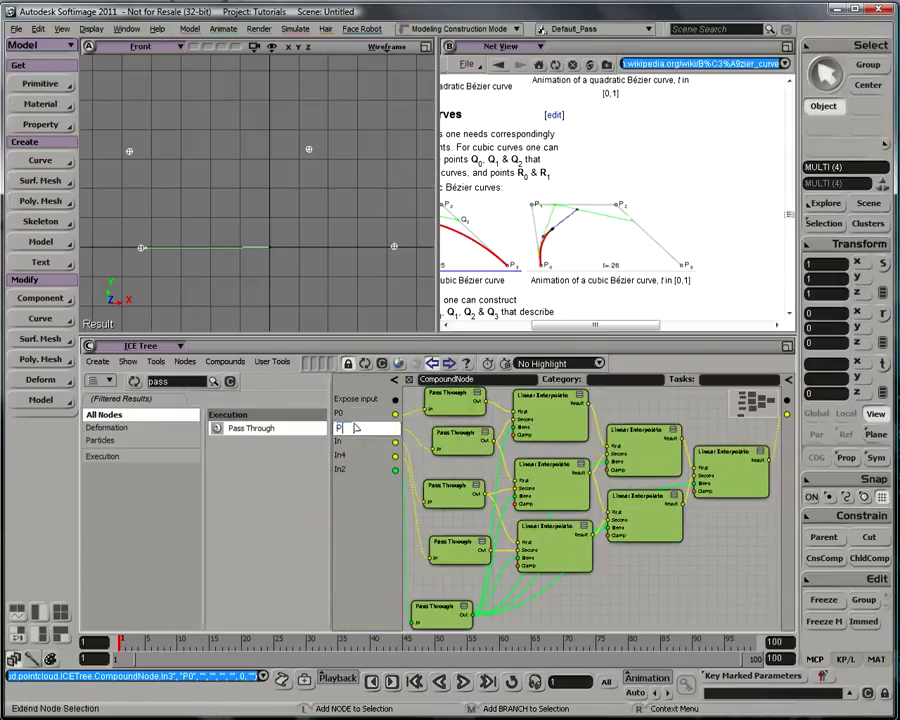
{"action": "key", "text": "Return"}
Rename the compound's remaining exposed inputs In, In4 and In2 to P2, P3 and blend.
{"action": "double_click", "coordinate": [341, 441]}
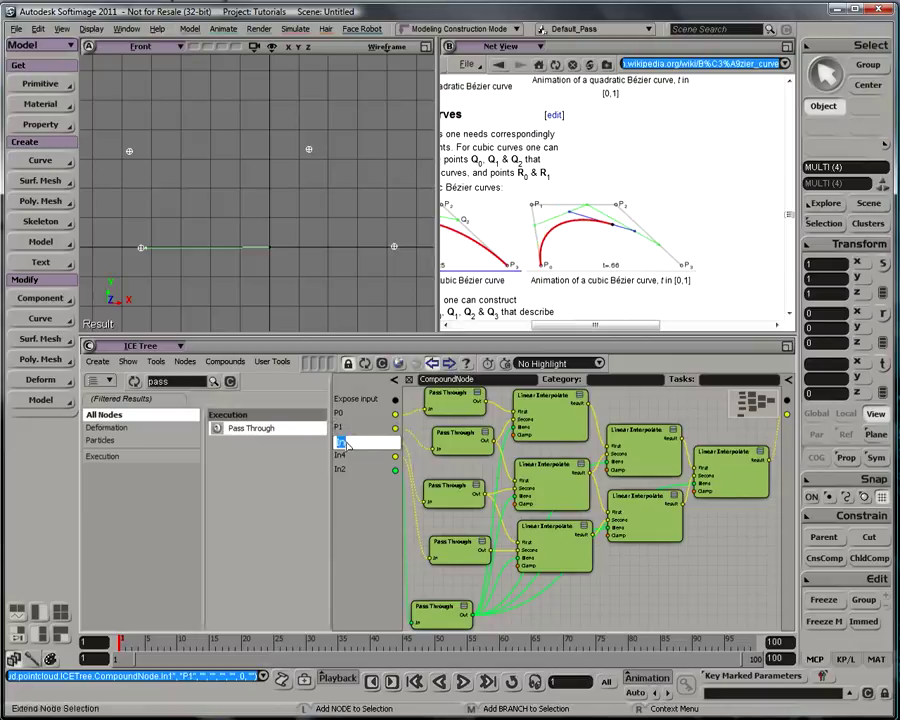
{"action": "type", "text": "P2"}
{"action": "key", "text": "Return"}
{"action": "double_click", "coordinate": [345, 455]}
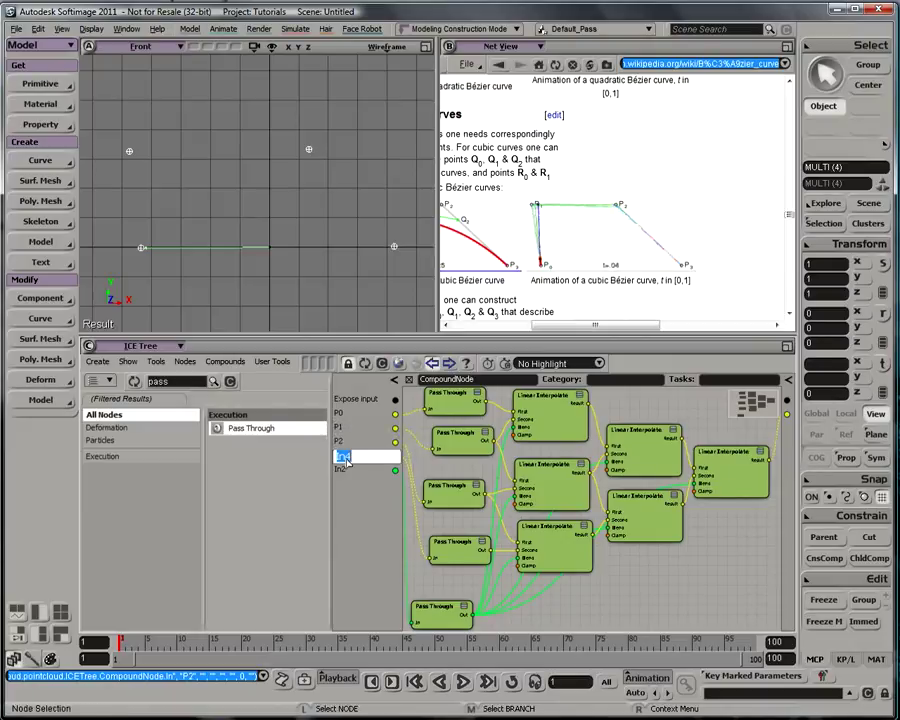
{"action": "type", "text": "P3"}
{"action": "key", "text": "Return"}
{"action": "double_click", "coordinate": [343, 470]}
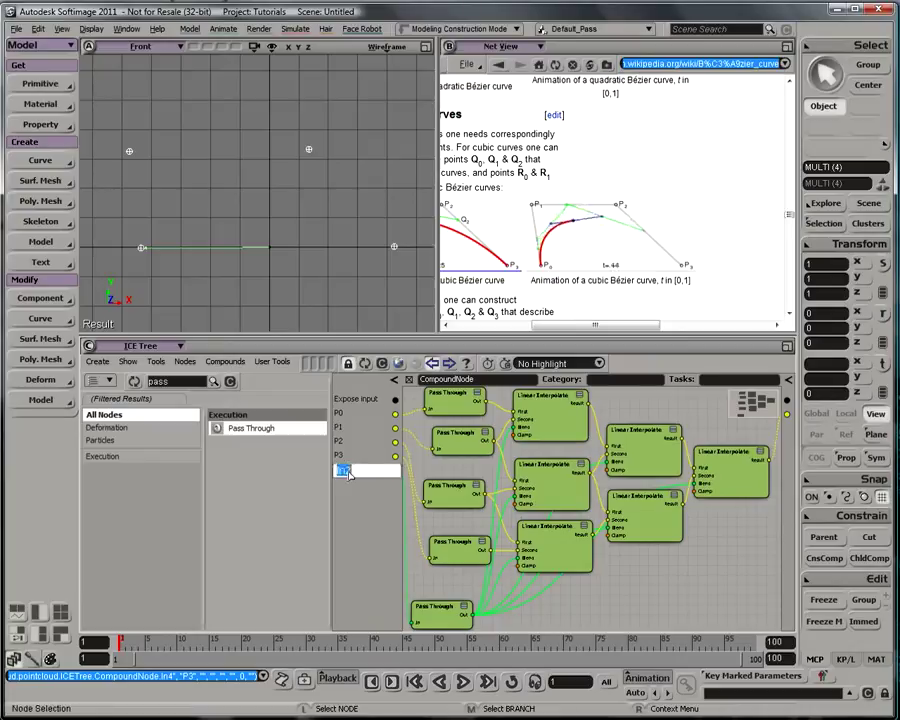
{"action": "type", "text": "blend"}
{"action": "key", "text": "Return"}
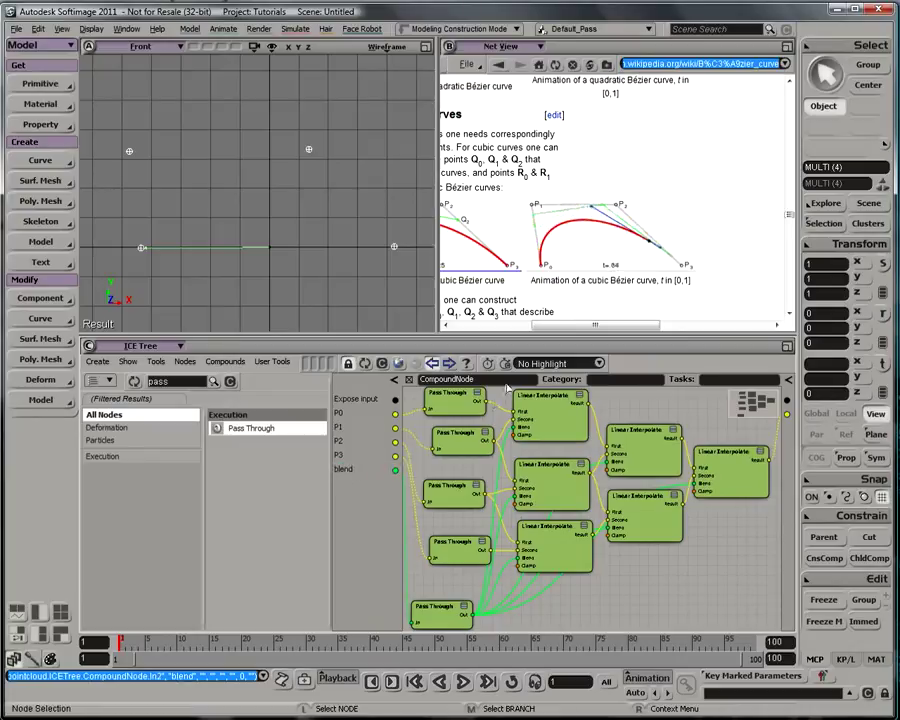
Name the compound "Bezier4 Interpolate" and return to the main ICE tree.
{"action": "double_click", "coordinate": [499, 383]}
{"action": "type", "text": "B"}
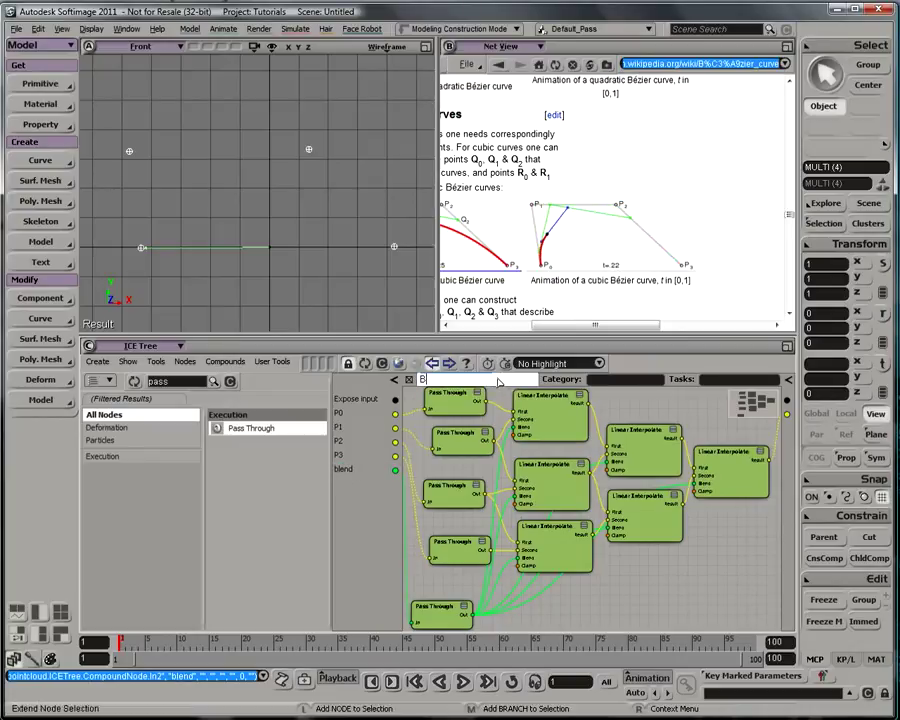
{"action": "type", "text": "ezier "}
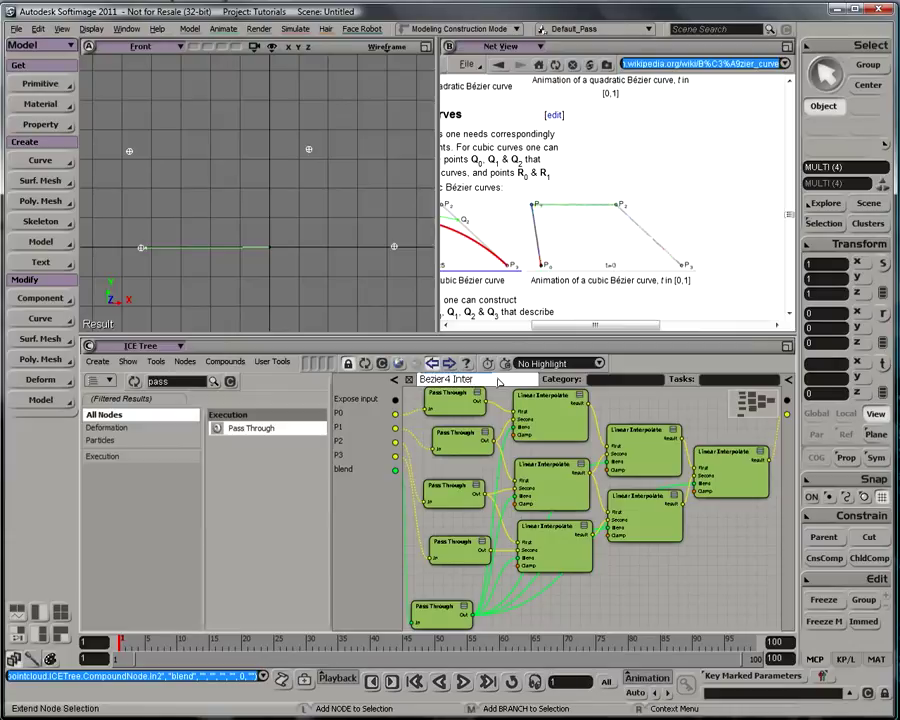
{"action": "type", "text": " Interpolate"}
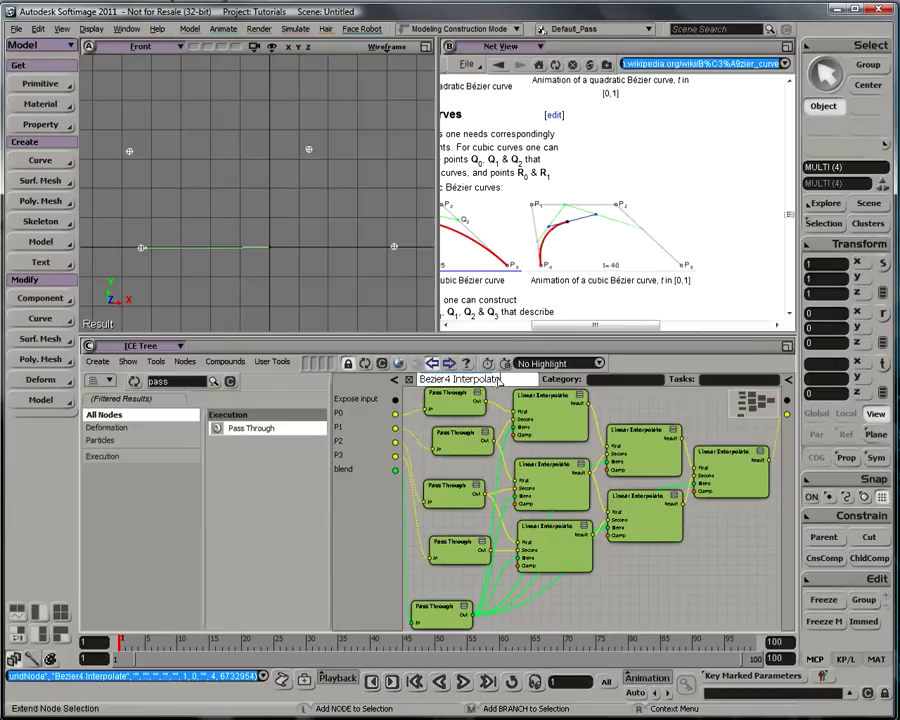
{"action": "key", "text": "Return"}
{"action": "left_click", "coordinate": [411, 381]}
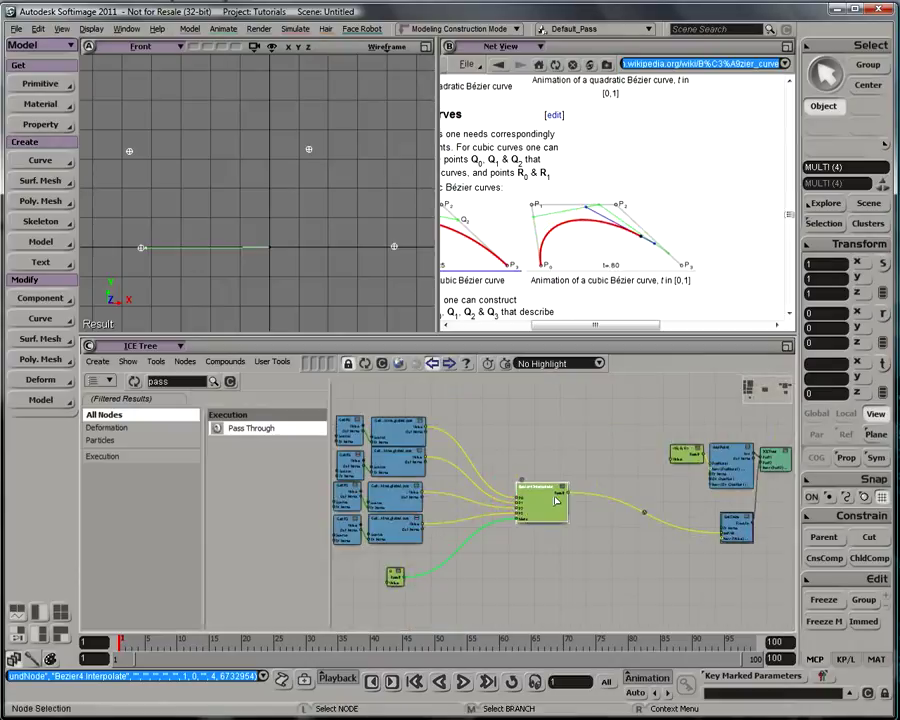
Examine how the exposed inputs feed the Pass Through and Linear Interpolate nodes inside the Bezier4 Interpolate compound.
{"action": "scroll", "coordinate": [528, 514], "scroll_direction": "up", "scroll_amount": 3}
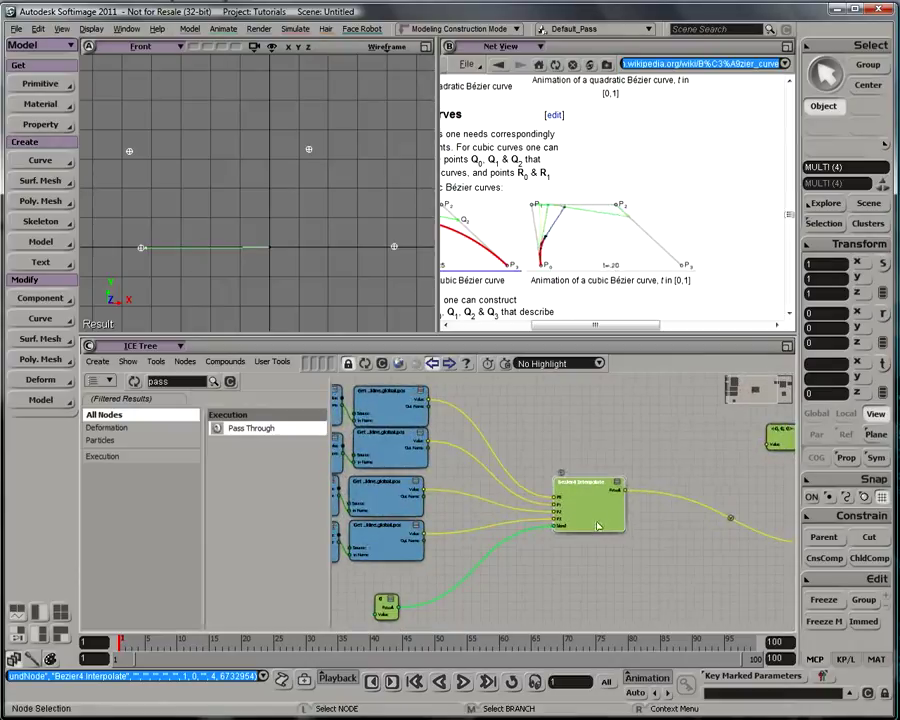
{"action": "left_click", "coordinate": [562, 476]}
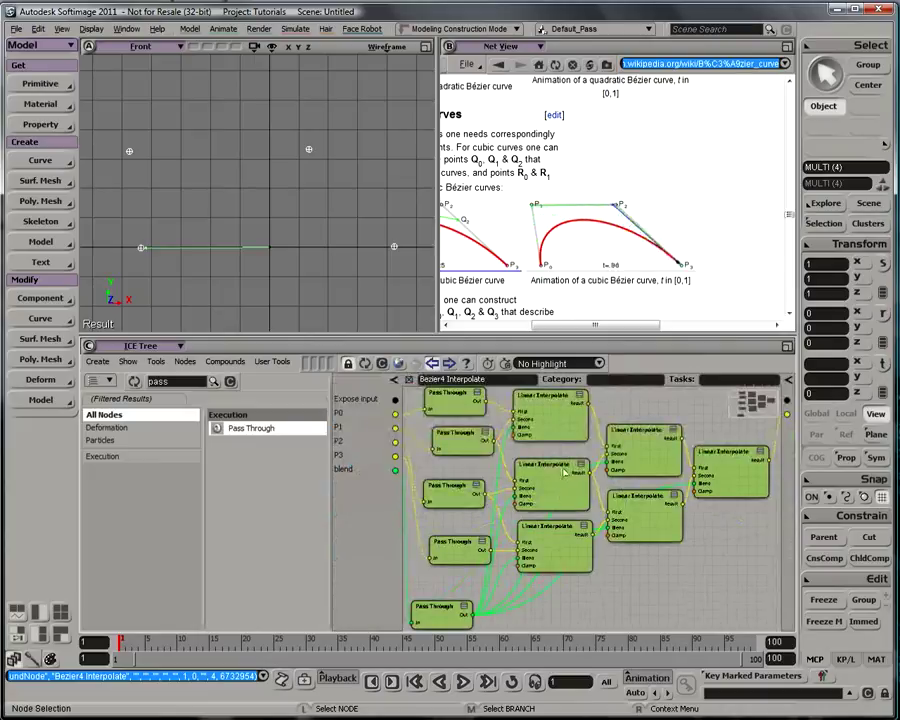
{"action": "scroll", "coordinate": [563, 474], "scroll_direction": "down", "scroll_amount": 1}
{"action": "left_click_drag", "start_coordinate": [562, 466], "coordinate": [556, 474]}
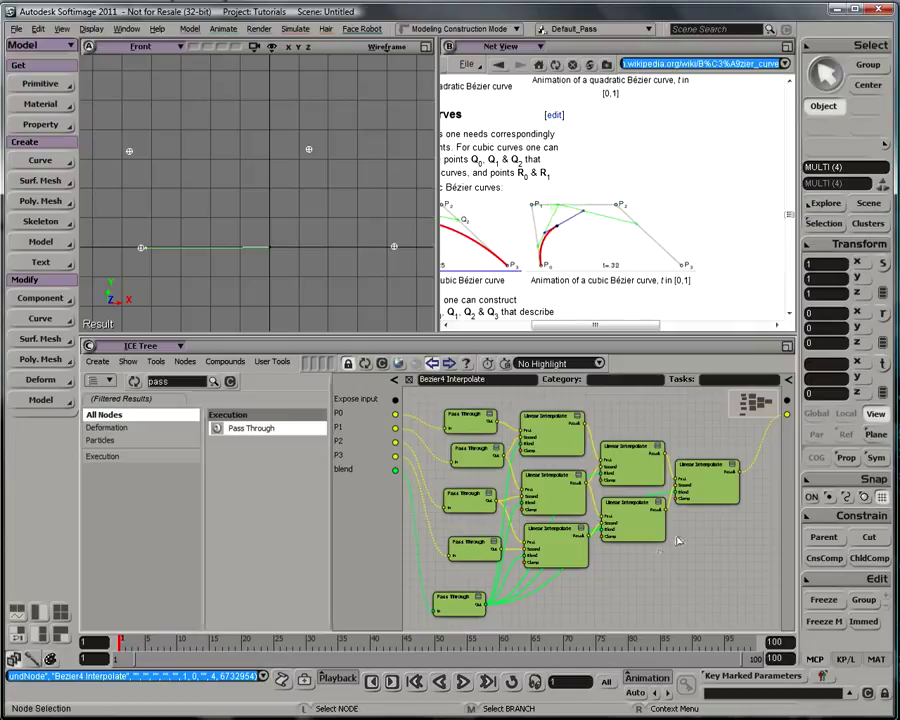
{"action": "scroll", "coordinate": [614, 556], "scroll_direction": "down", "scroll_amount": 1}
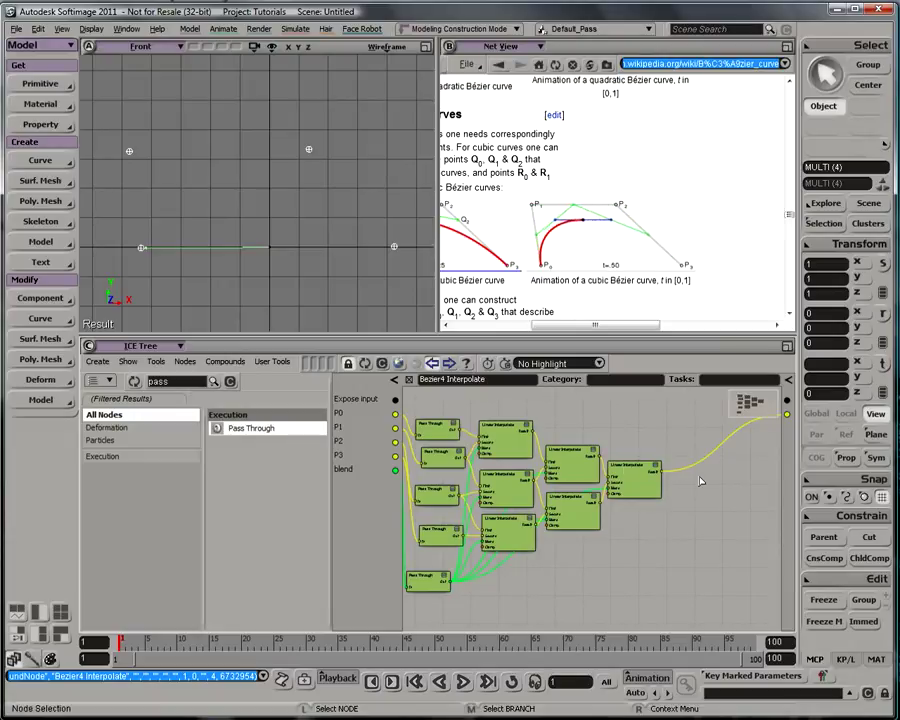
{"action": "key", "text": "z"}
{"action": "mouse_move", "coordinate": [549, 449]}
{"action": "left_mouse_down"}
{"action": "mouse_move", "coordinate": [569, 445]}
{"action": "mouse_move", "coordinate": [541, 428]}
{"action": "left_mouse_up"}
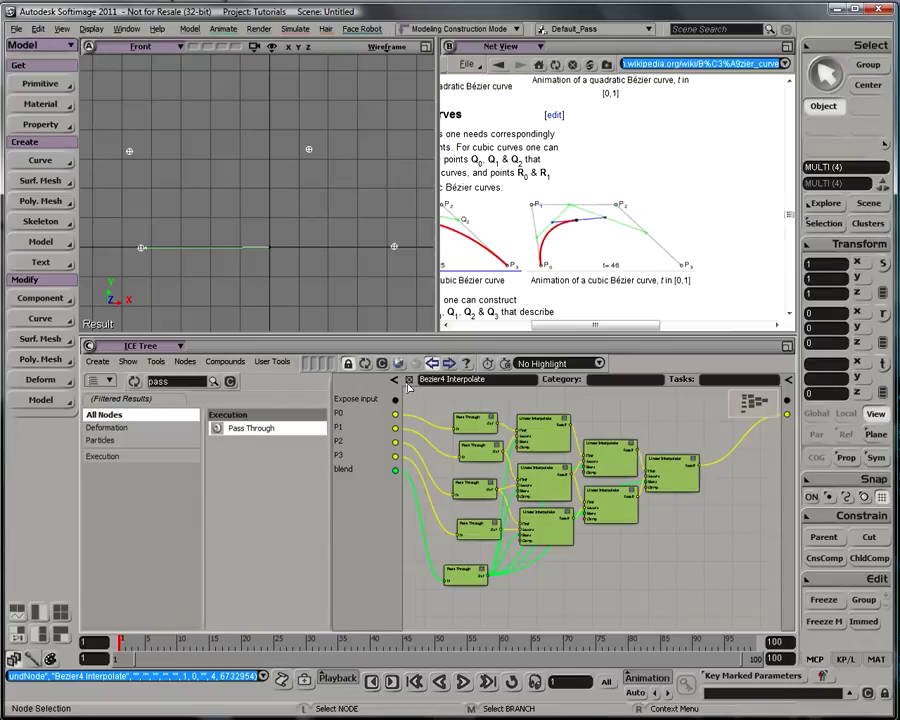
{"action": "left_click", "coordinate": [409, 382]}
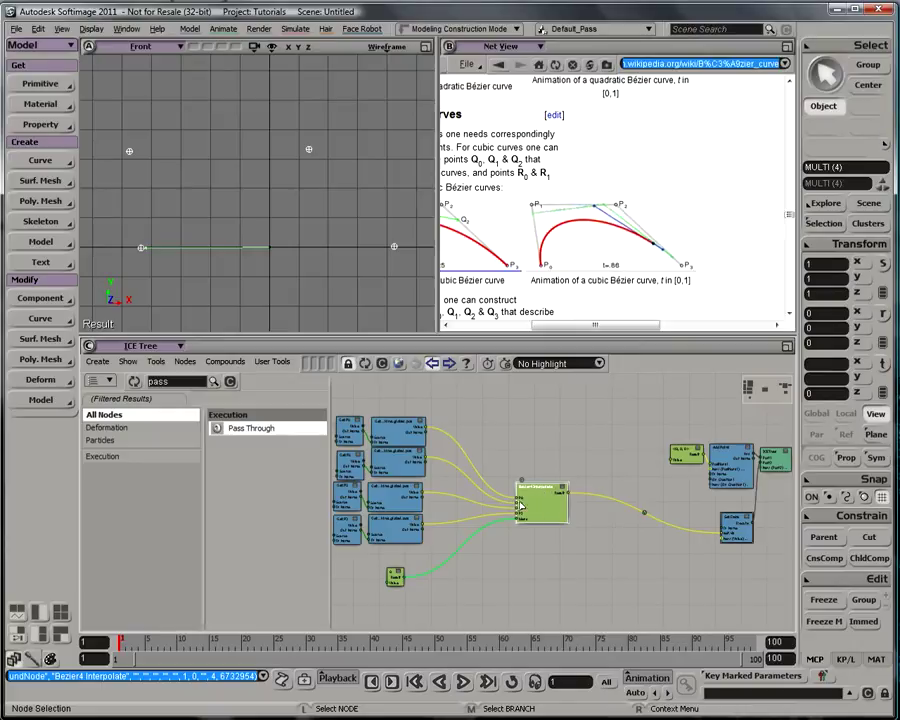
Disconnect the scalar node from the blend input of Bezier4 Interpolate and move it out of the way.
{"action": "key", "text": "s"}
{"action": "left_click_drag", "start_coordinate": [507, 495], "coordinate": [559, 494]}
{"action": "middle_click_drag", "start_coordinate": [559, 494], "coordinate": [605, 504]}
{"action": "left_click_drag", "start_coordinate": [605, 504], "coordinate": [579, 489]}
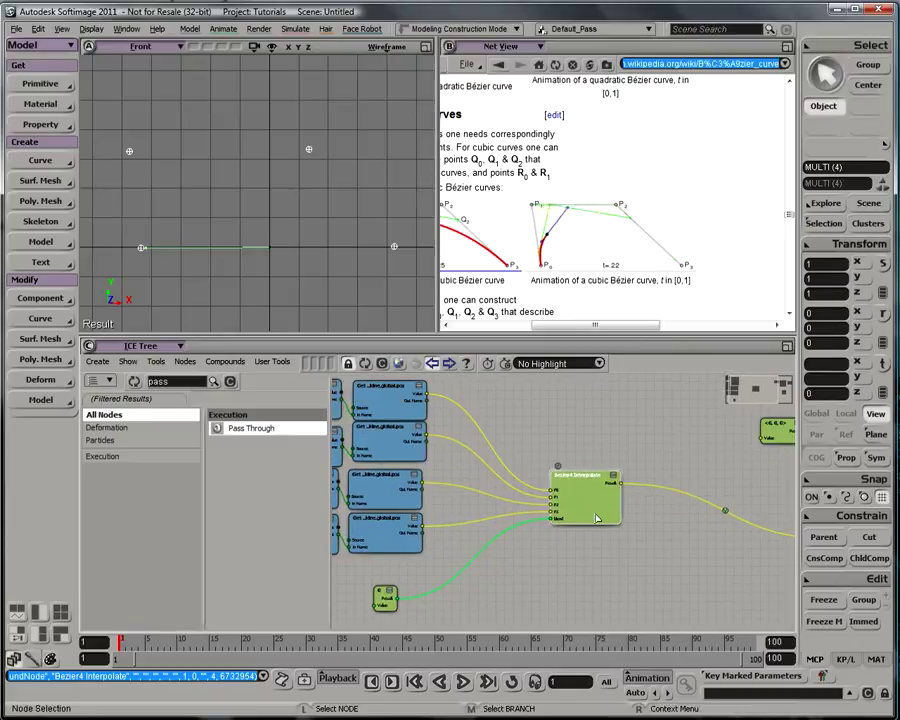
{"action": "scroll", "coordinate": [597, 515], "scroll_direction": "down", "scroll_amount": 1}
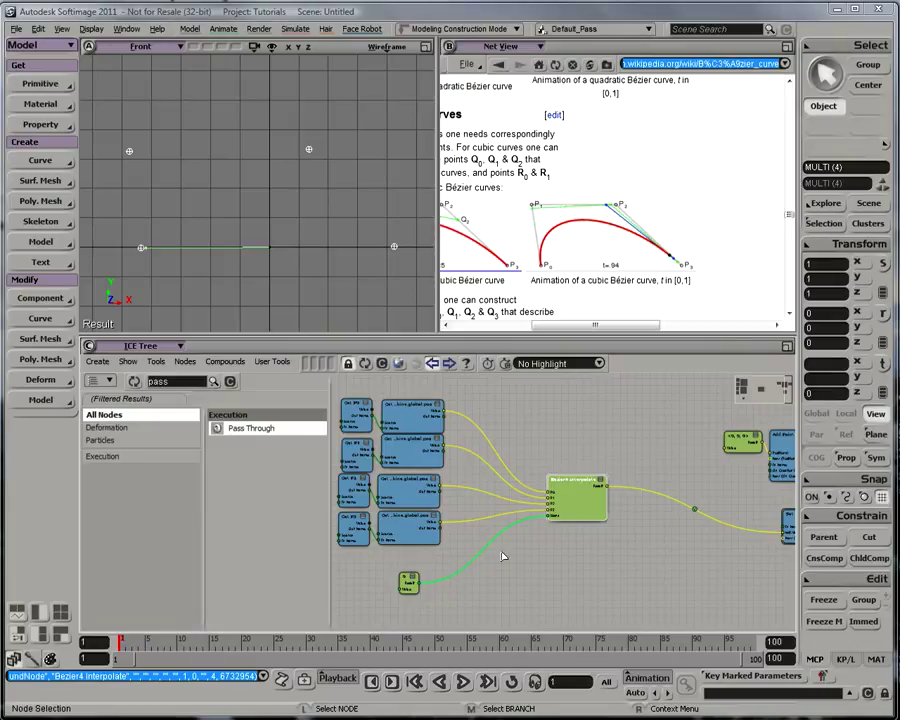
{"action": "left_click_drag", "start_coordinate": [502, 531], "coordinate": [477, 556]}
{"action": "left_click_drag", "start_coordinate": [408, 580], "coordinate": [387, 601]}
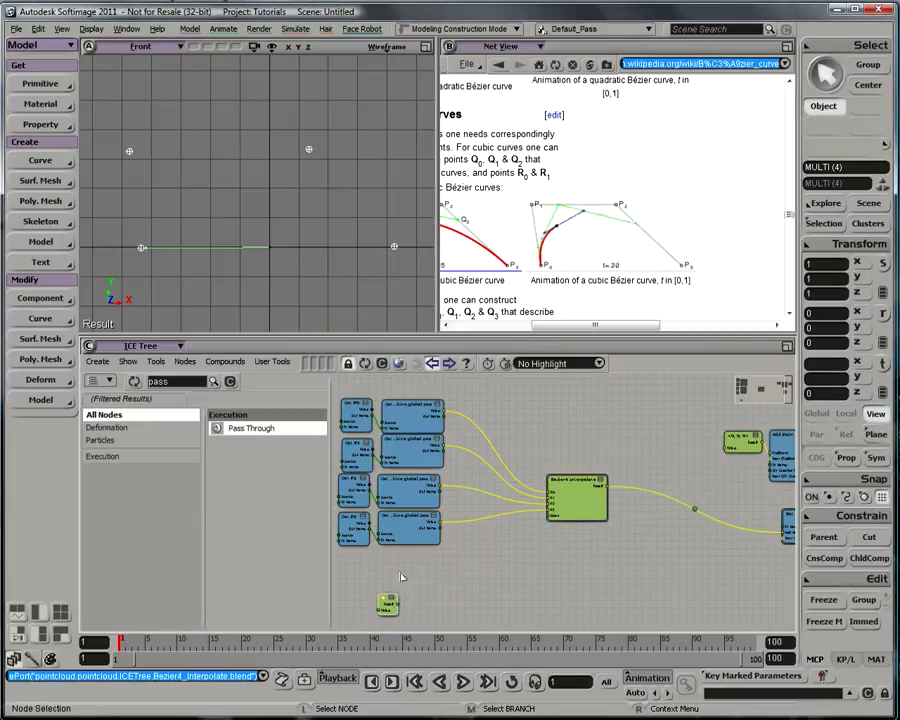
Add a Build Array node below the position nodes and connect its Array output to the blend input of Bezier4 Interpolate.
{"action": "left_click", "coordinate": [188, 383]}
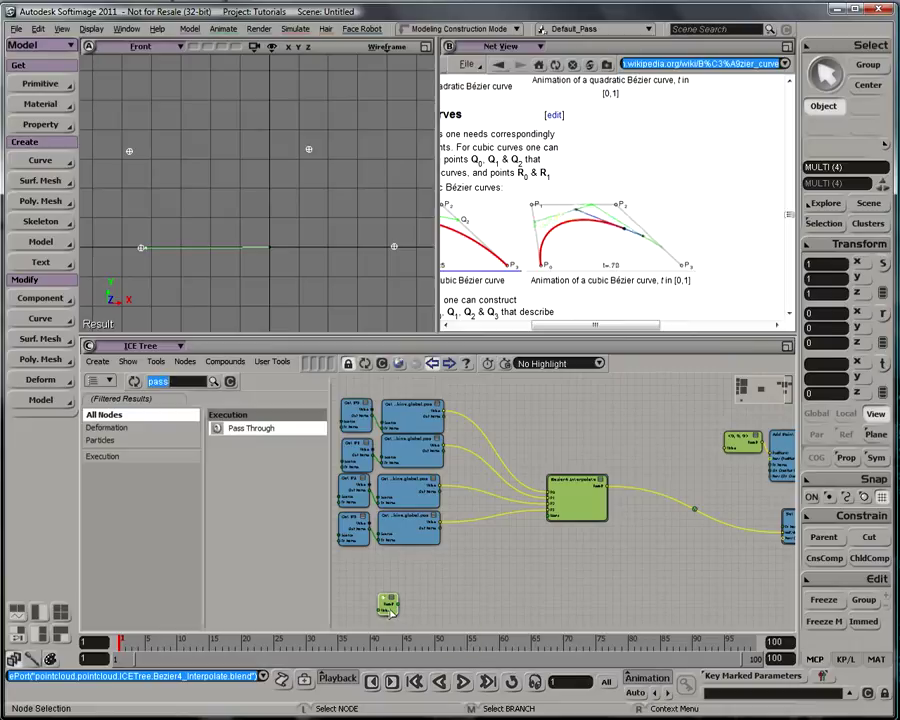
{"action": "type", "text": "array"}
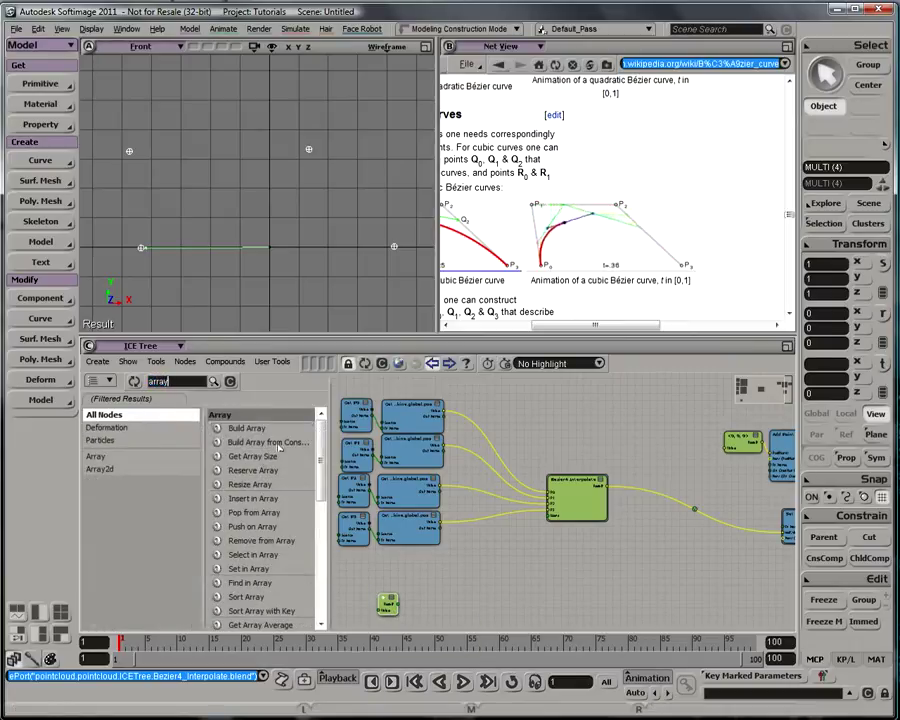
{"action": "left_click_drag", "start_coordinate": [250, 428], "coordinate": [503, 569]}
{"action": "left_click_drag", "start_coordinate": [397, 603], "coordinate": [552, 514]}
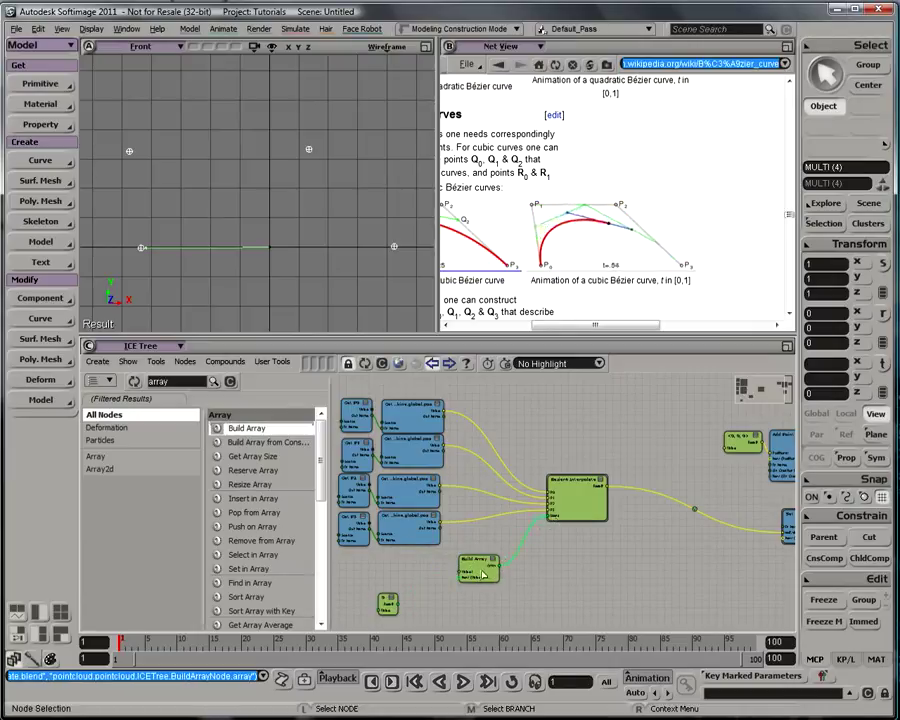
Insert four more value ports on the Build Array node, giving it Value1 through Value5.
{"action": "scroll", "coordinate": [590, 520], "scroll_direction": "up", "scroll_amount": 3}
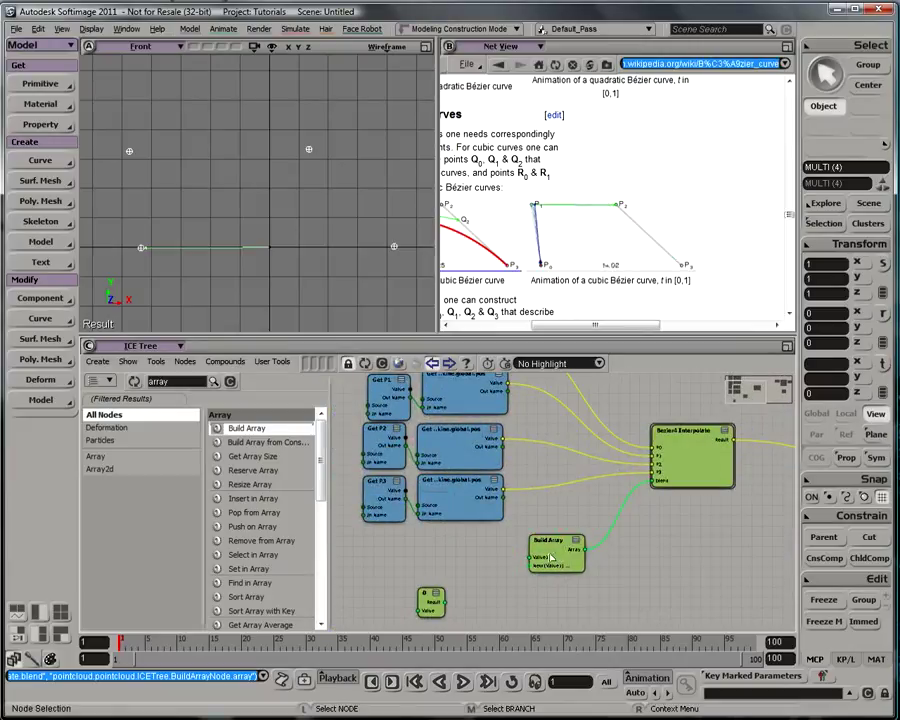
{"action": "right_click", "coordinate": [540, 559]}
{"action": "left_click", "coordinate": [590, 590]}
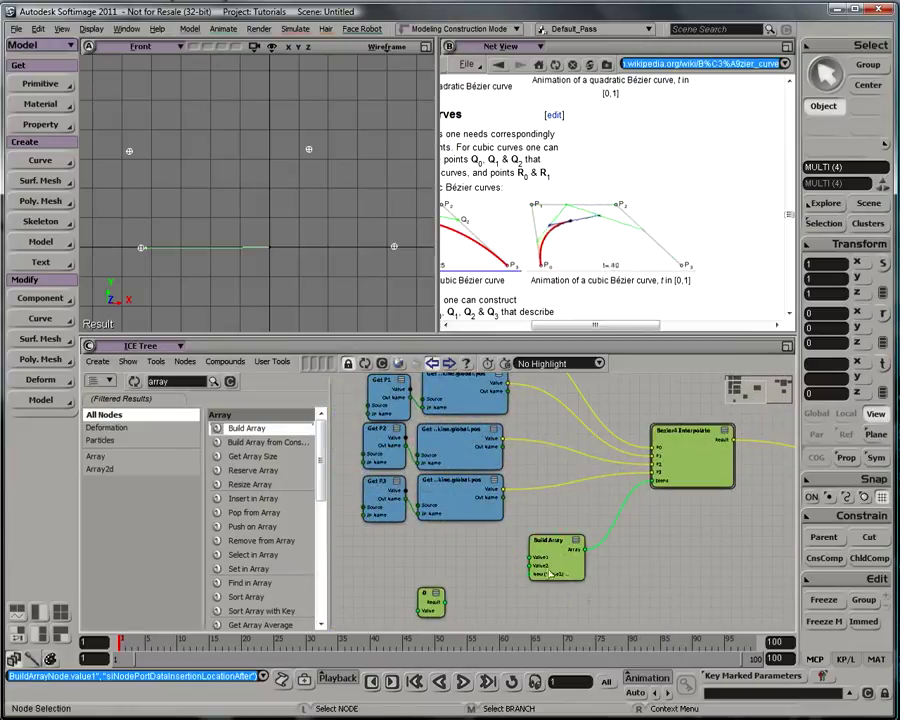
{"action": "right_click", "coordinate": [543, 567]}
{"action": "left_click", "coordinate": [590, 599]}
{"action": "right_click", "coordinate": [546, 577]}
{"action": "left_click", "coordinate": [570, 609]}
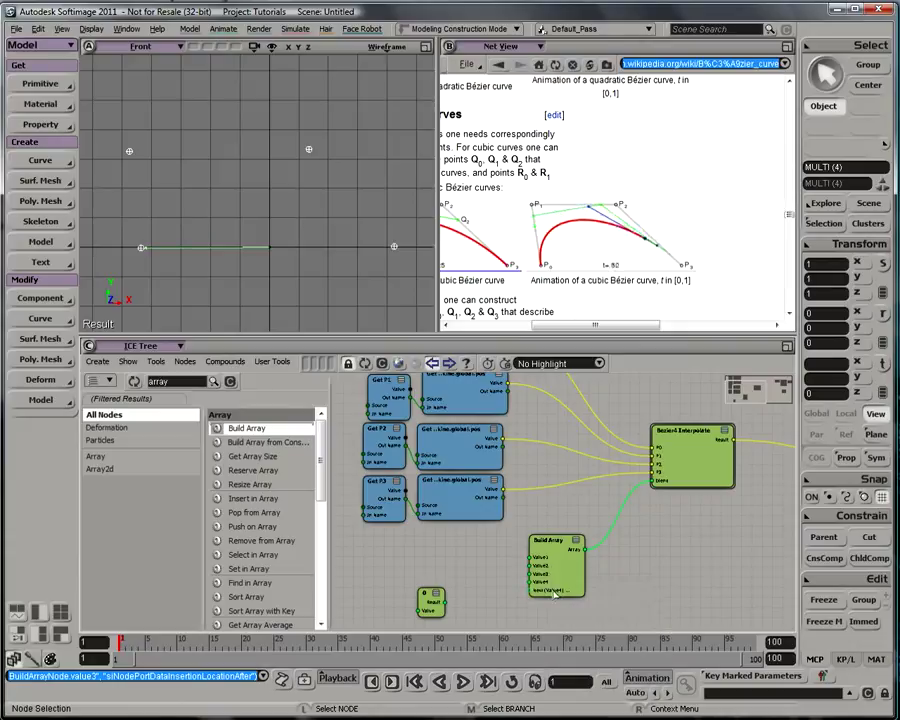
{"action": "right_click", "coordinate": [538, 584]}
{"action": "left_click", "coordinate": [572, 613]}
Open the Build Array properties and set Value2 to 0.25 and Value3 to 0.5.
{"action": "double_click", "coordinate": [563, 580]}
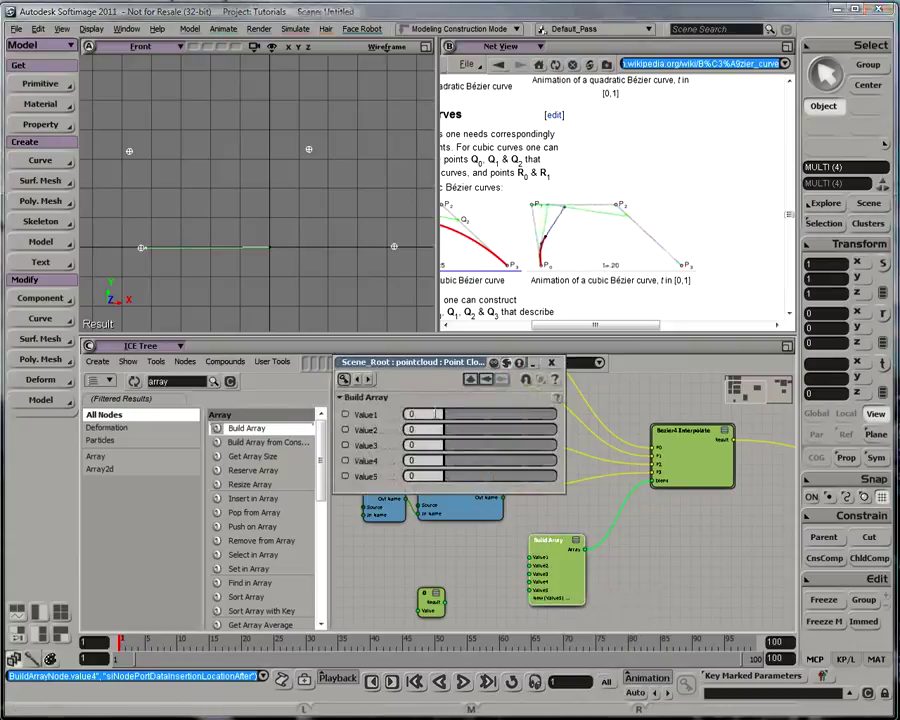
{"action": "left_click_drag", "start_coordinate": [427, 364], "coordinate": [411, 393]}
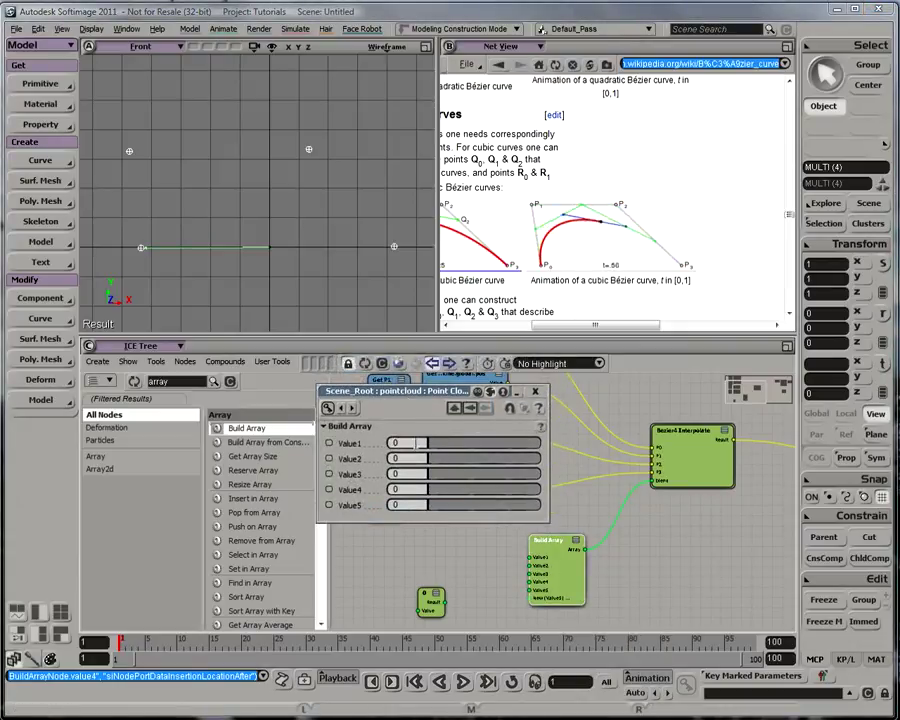
{"action": "left_click", "coordinate": [410, 457]}
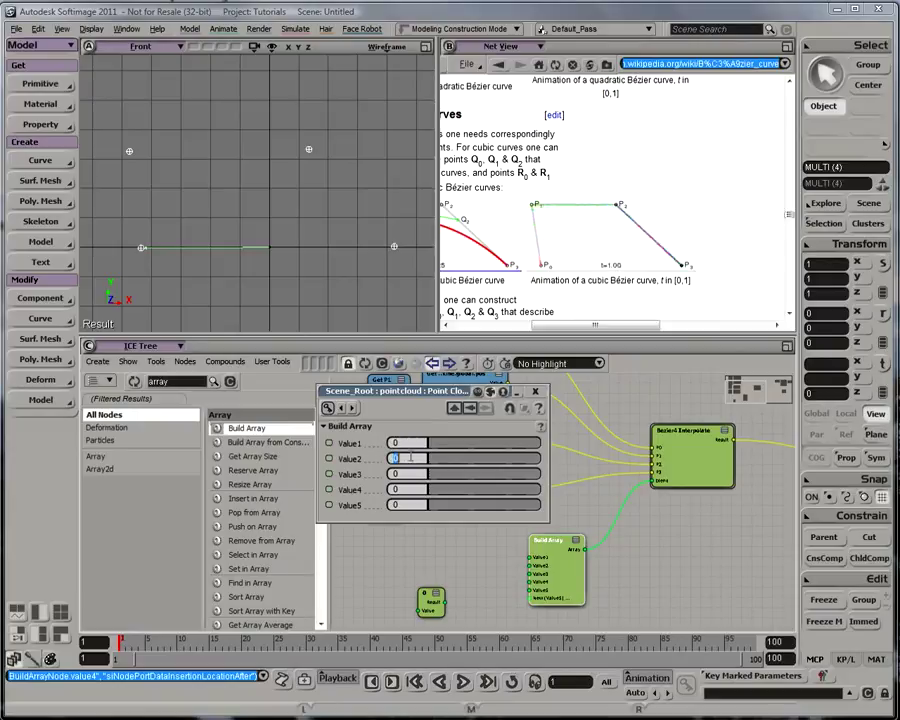
{"action": "type", "text": ".25"}
{"action": "key", "text": "Return"}
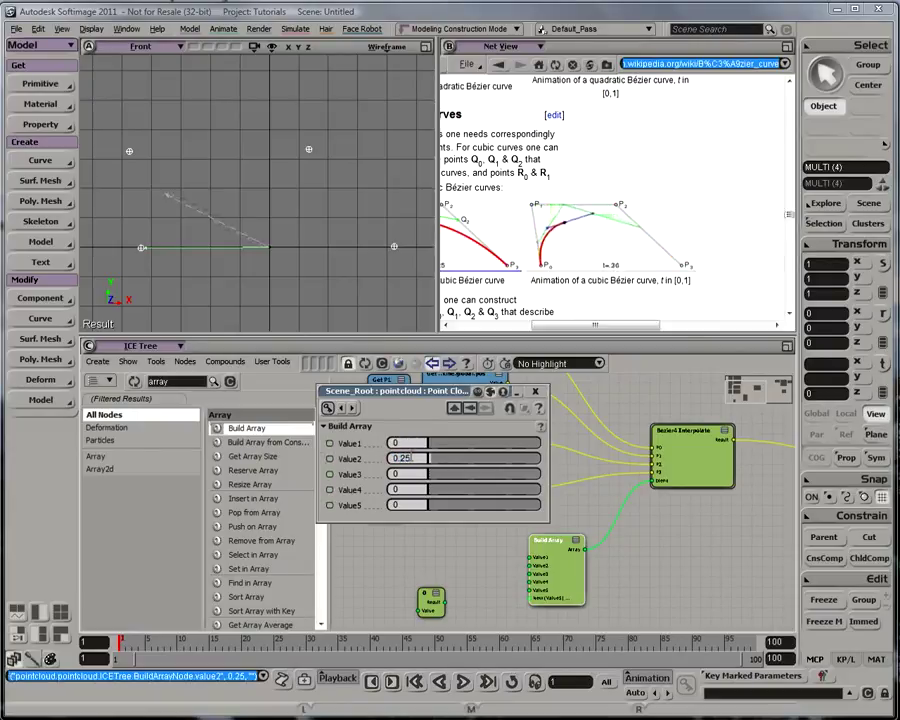
{"action": "left_click", "coordinate": [399, 474]}
{"action": "type", "text": ".5"}
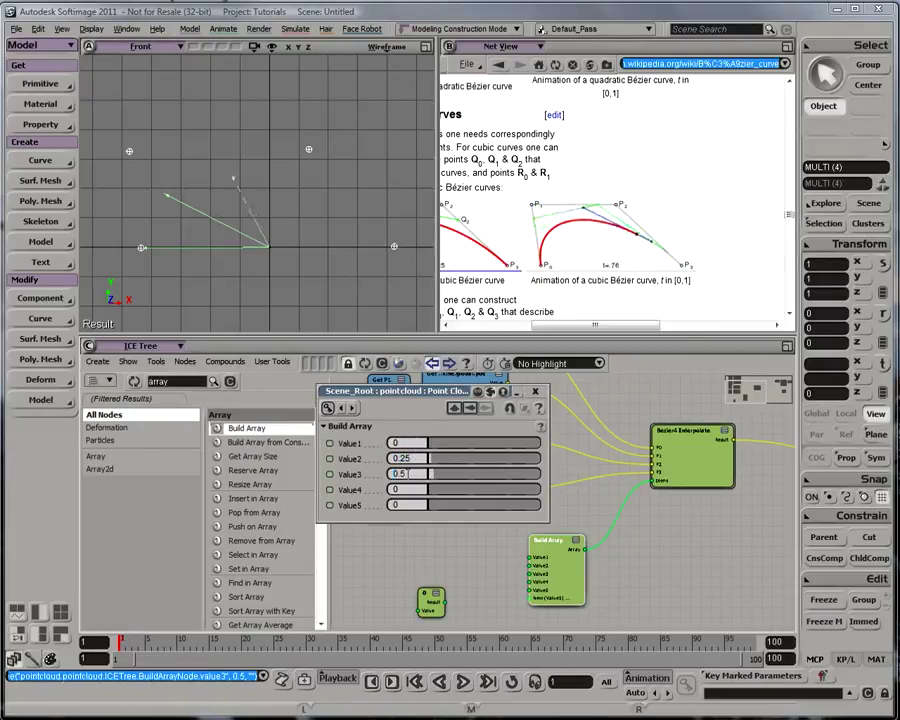
{"action": "key", "text": "Return"}
Set Value4 to 0.75 and Value5 to 1 in the Build Array properties, then close them.
{"action": "left_click", "coordinate": [396, 489]}
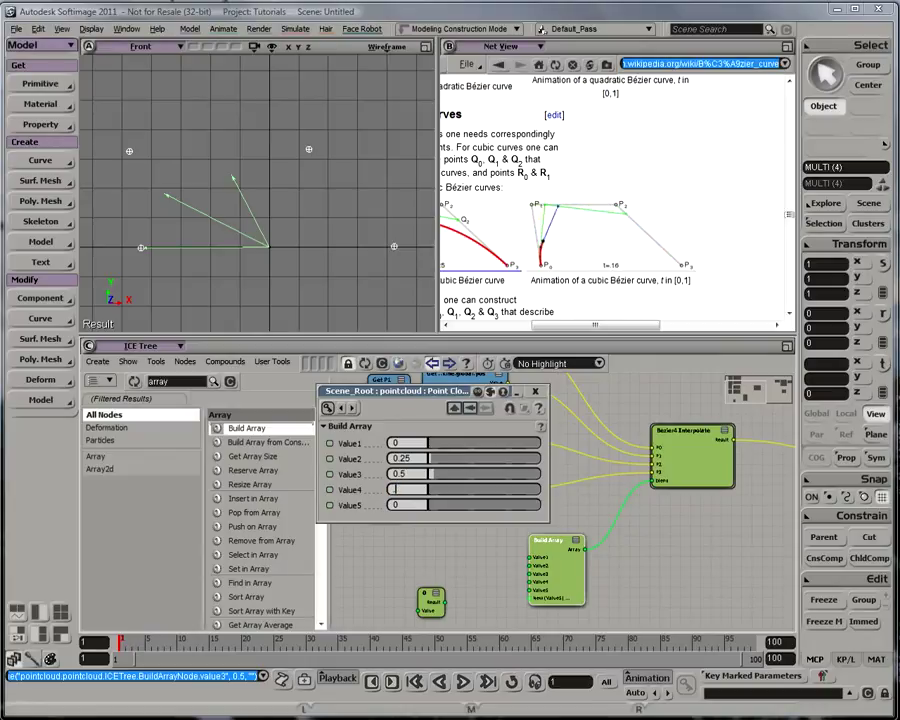
{"action": "type", "text": ".75"}
{"action": "key", "text": "Return"}
{"action": "left_click", "coordinate": [397, 505]}
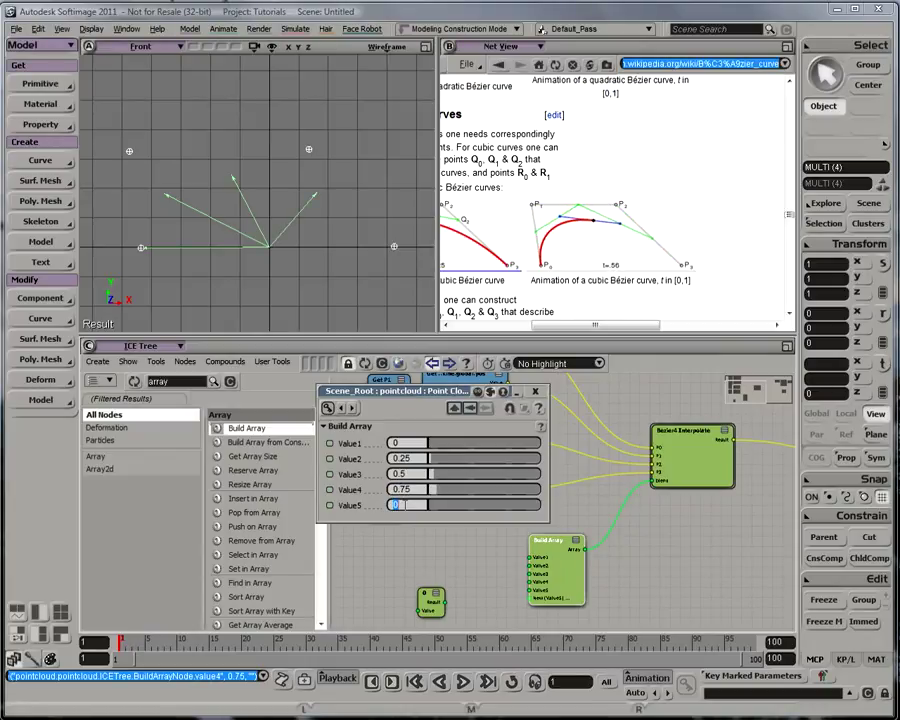
{"action": "type", "text": "1"}
{"action": "key", "text": "Return"}
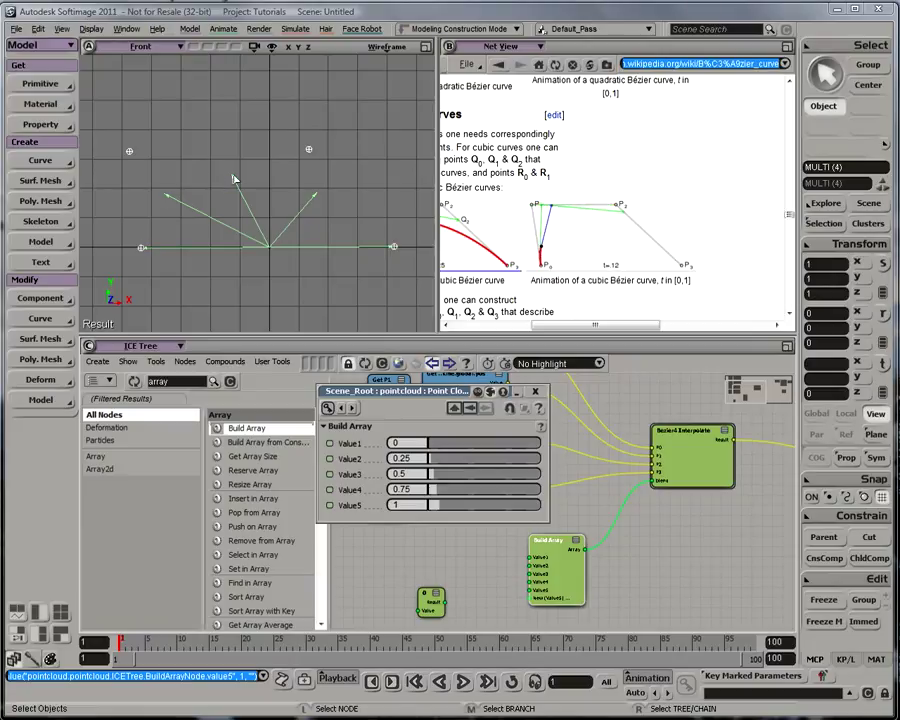
{"action": "left_click", "coordinate": [535, 391]}
Import the Get Incremental Array compound into the ICE tree and place it near the Build Array node.
{"action": "left_click", "coordinate": [226, 361]}
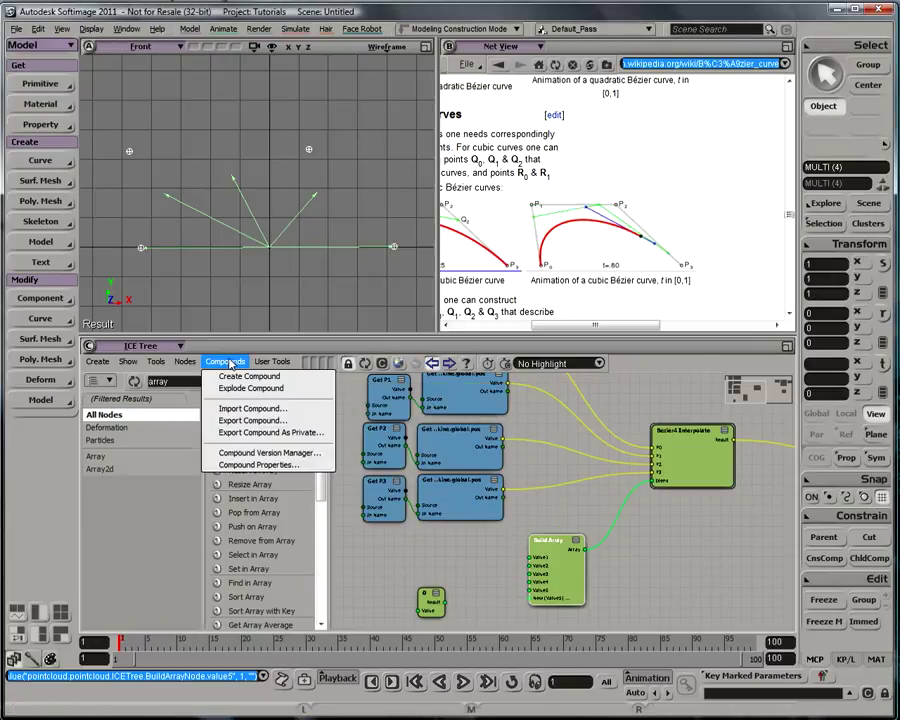
{"action": "left_click", "coordinate": [248, 408]}
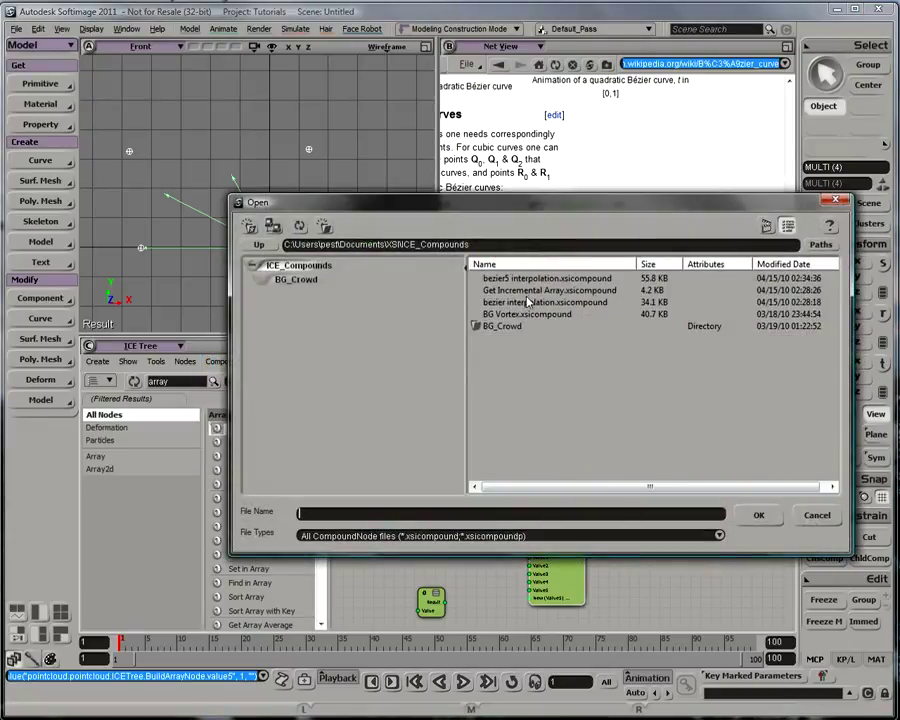
{"action": "left_click", "coordinate": [550, 290]}
{"action": "left_click", "coordinate": [759, 515]}
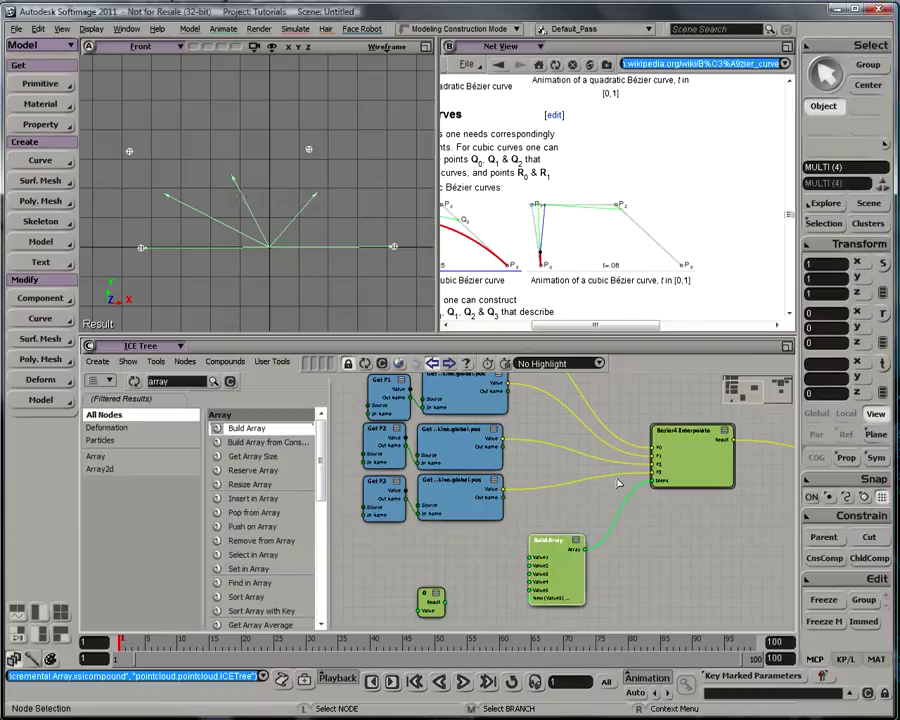
{"action": "scroll", "coordinate": [685, 497], "scroll_direction": "down", "scroll_amount": 4}
{"action": "left_click_drag", "start_coordinate": [677, 482], "coordinate": [550, 490]}
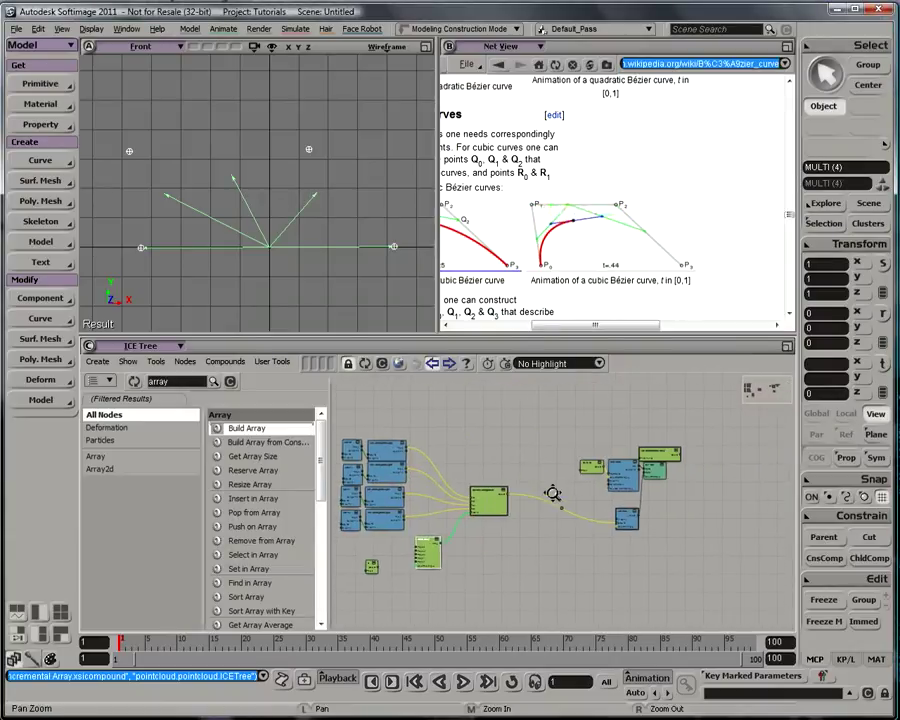
{"action": "left_click_drag", "start_coordinate": [645, 459], "coordinate": [512, 510]}
{"action": "scroll", "coordinate": [512, 510], "scroll_direction": "up", "scroll_amount": 4}
{"action": "left_click_drag", "start_coordinate": [439, 585], "coordinate": [402, 601]}
Replace the Build Array node with Get Incremental Array, feeding its Result into the blend input of Bezier4 Interpolate.
{"action": "left_click_drag", "start_coordinate": [427, 543], "coordinate": [681, 459]}
{"action": "left_click", "coordinate": [572, 553]}
{"action": "key", "text": "Delete"}
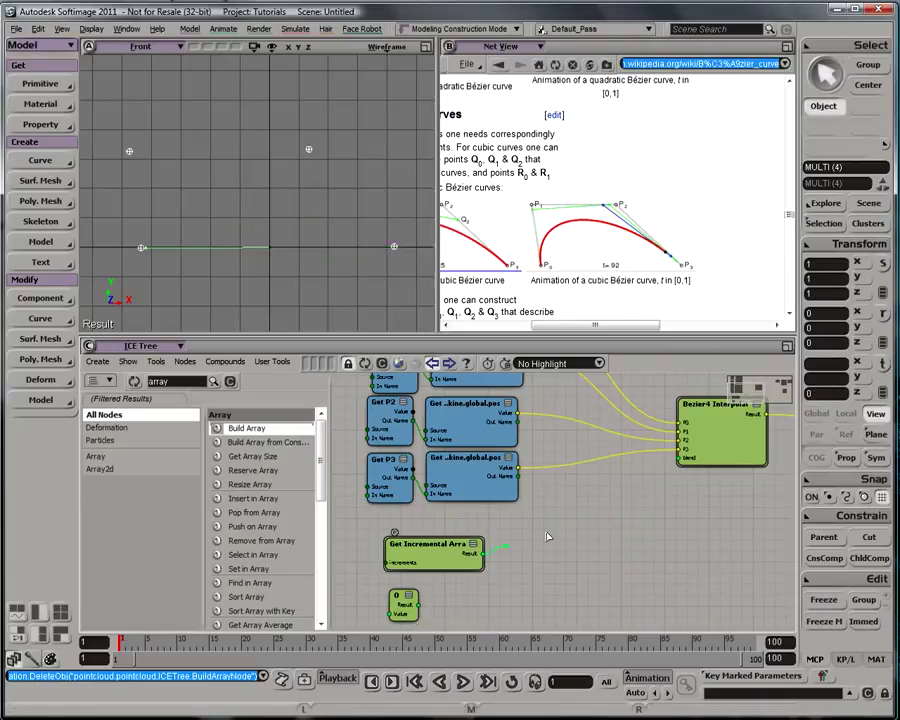
Set the increments of Get Incremental Array to 100, followed by 1000.
{"action": "double_click", "coordinate": [430, 545]}
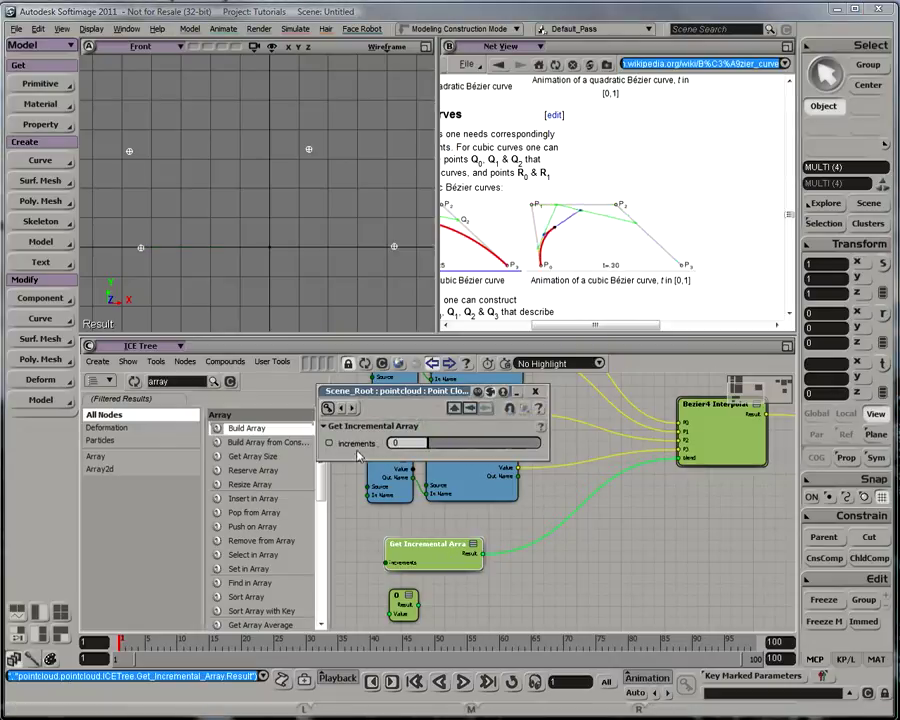
{"action": "type", "text": "100"}
{"action": "key", "text": "Return"}
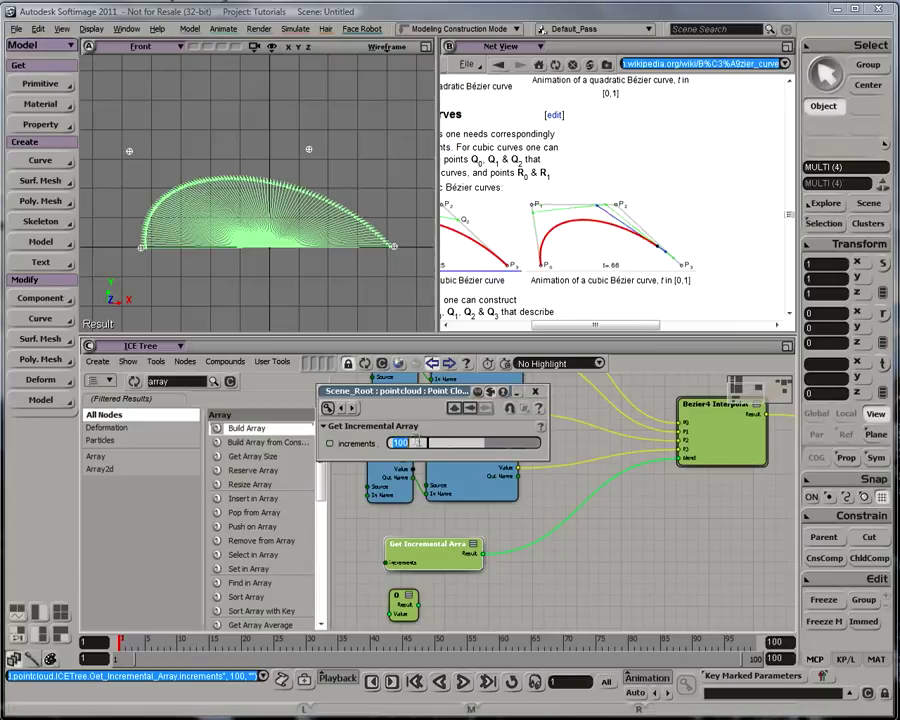
{"action": "type", "text": "0"}
{"action": "key", "text": "Return"}
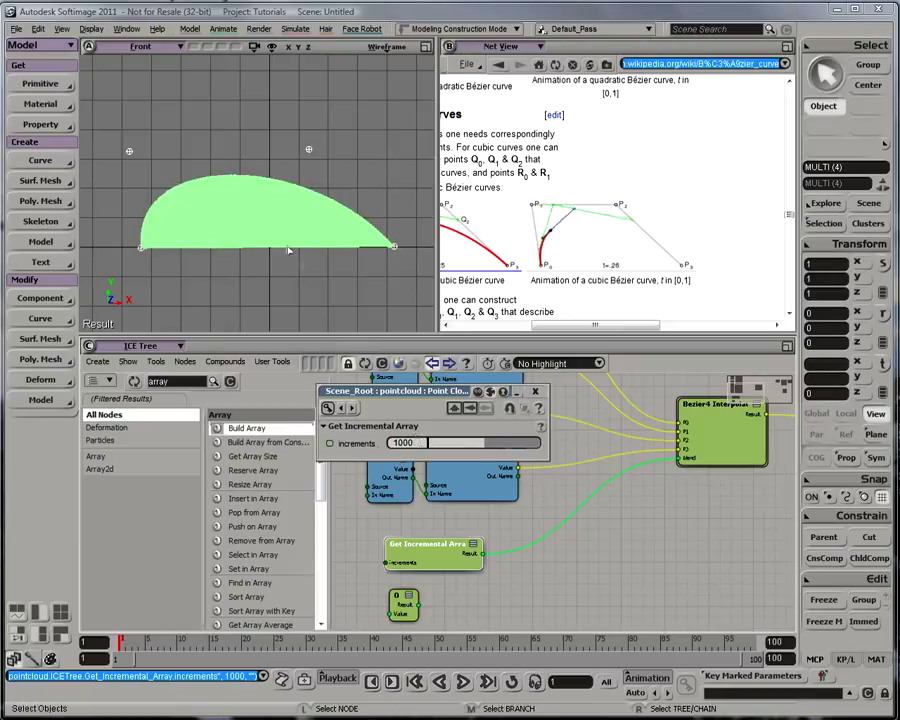
Move null P2 to about X 1.59, Y 4.16 and null P3 to about X 4.53, Y 0.29 in the Front view.
{"action": "left_click_drag", "start_coordinate": [296, 128], "coordinate": [351, 193]}
{"action": "key", "text": "v"}
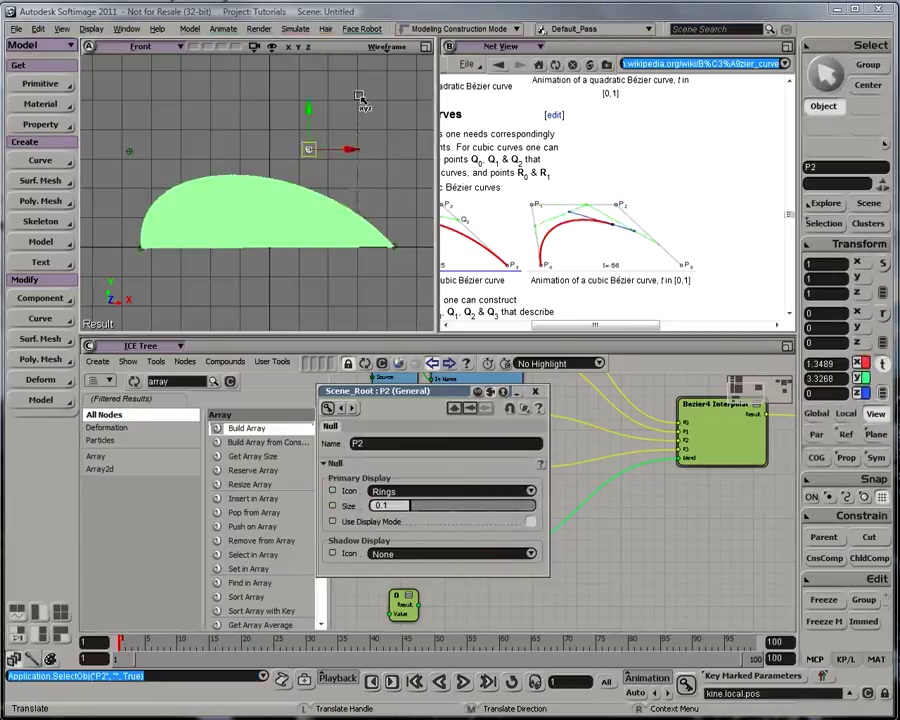
{"action": "left_click_drag", "start_coordinate": [364, 121], "coordinate": [314, 124]}
{"action": "key", "text": "space"}
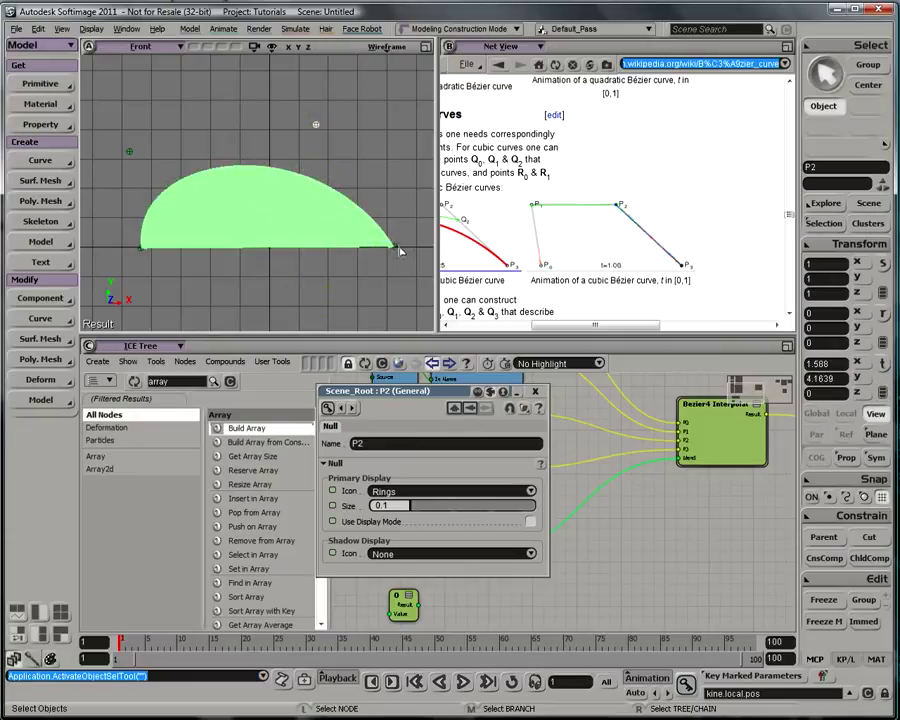
{"action": "left_click", "coordinate": [397, 249]}
{"action": "left_click_drag", "start_coordinate": [421, 170], "coordinate": [353, 165]}
Move null P2 along Z to about -0.2 in the User view, returning to the Front view and closing the null's properties.
{"action": "left_click", "coordinate": [141, 46]}
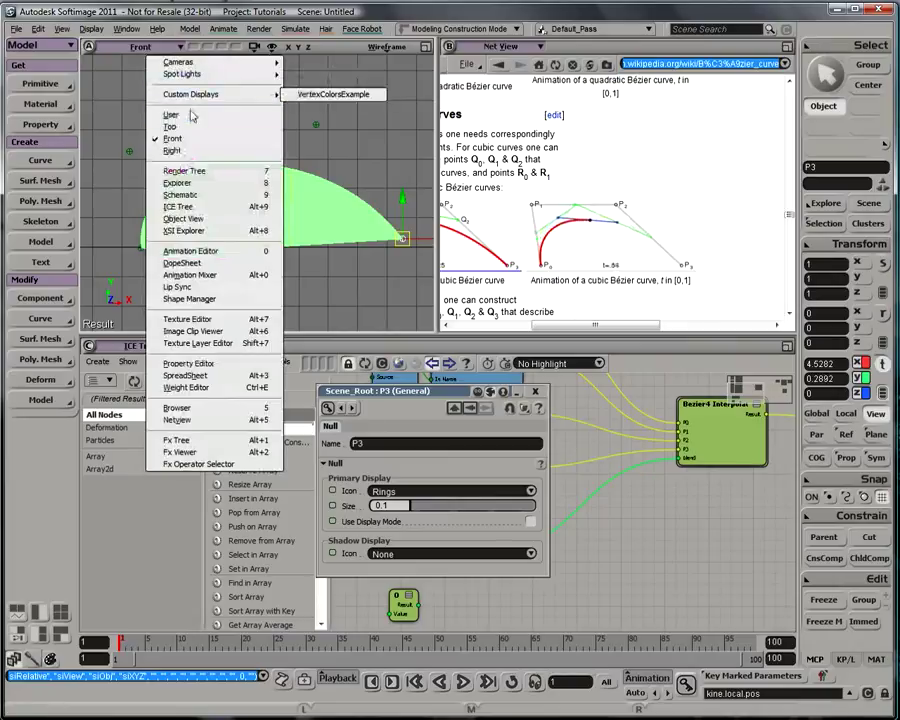
{"action": "left_click", "coordinate": [225, 112]}
{"action": "key", "text": "o"}
{"action": "left_click_drag", "start_coordinate": [230, 154], "coordinate": [258, 202]}
{"action": "key", "text": "p"}
{"action": "key", "text": "space"}
{"action": "left_click", "coordinate": [286, 95]}
{"action": "left_click_drag", "start_coordinate": [318, 114], "coordinate": [270, 142]}
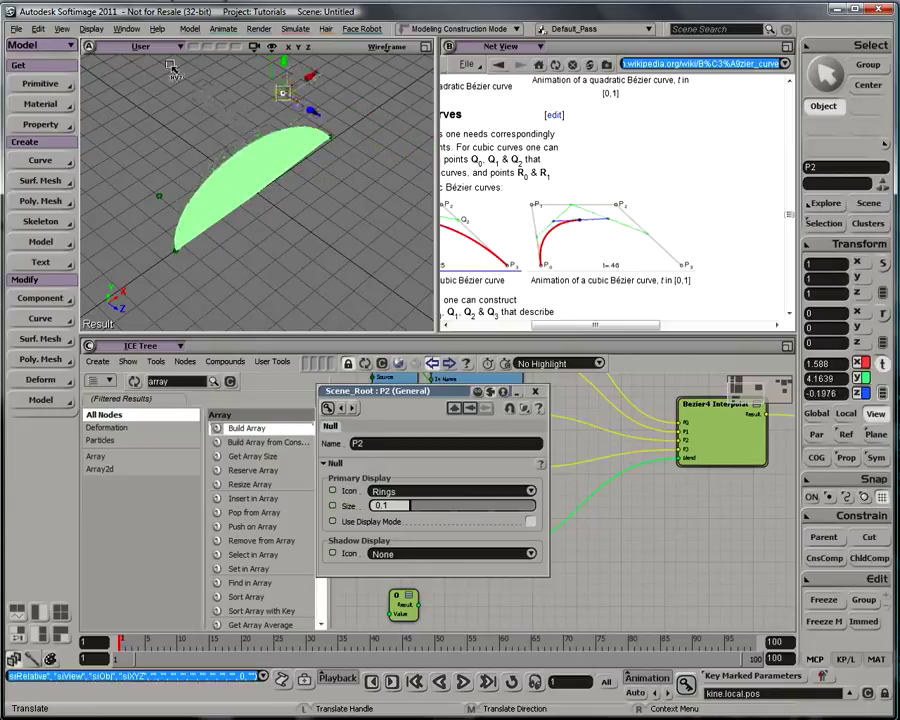
{"action": "middle_click", "coordinate": [155, 48]}
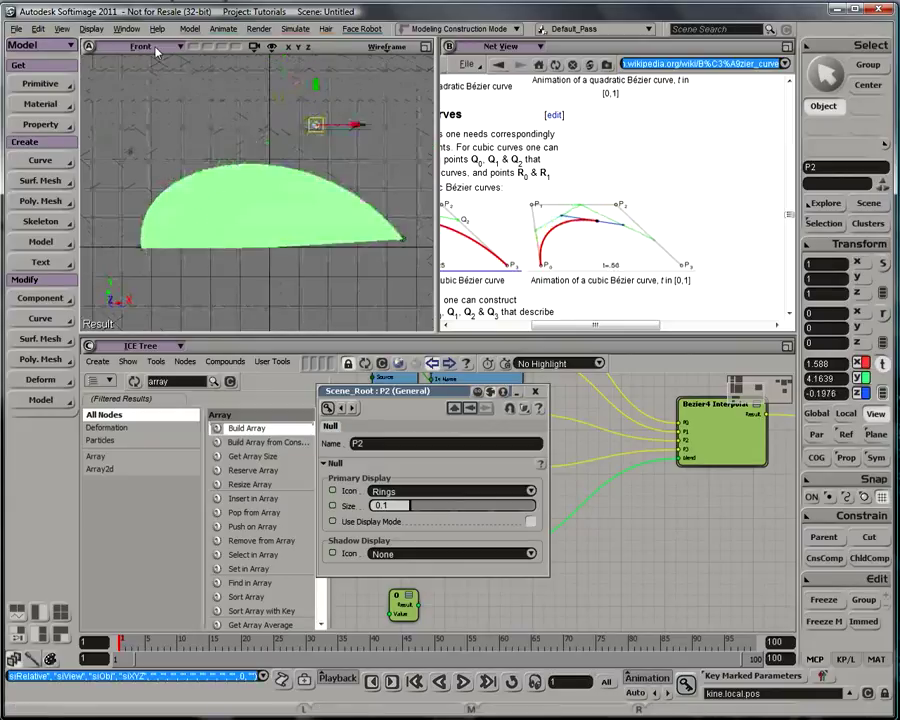
{"action": "left_click", "coordinate": [536, 393]}
Display the values on the connection from Bezier4 Interpolate to Set Data's self.vis as Lines.
{"action": "scroll", "coordinate": [582, 508], "scroll_direction": "down", "scroll_amount": 1}
{"action": "left_click_drag", "start_coordinate": [786, 482], "coordinate": [553, 523]}
{"action": "scroll", "coordinate": [614, 530], "scroll_direction": "up", "scroll_amount": 1}
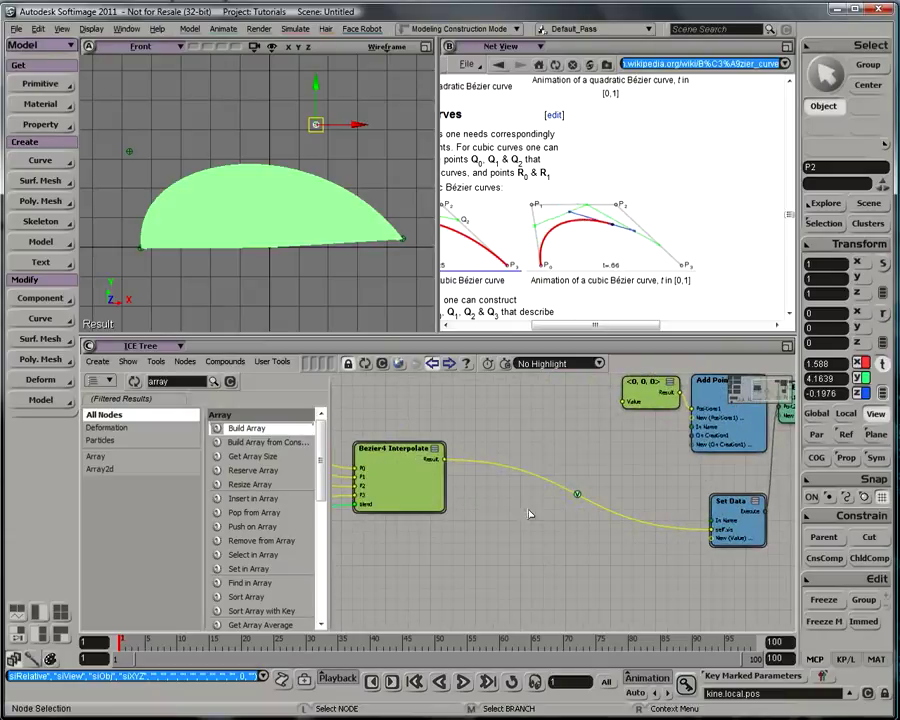
{"action": "right_click", "coordinate": [577, 494]}
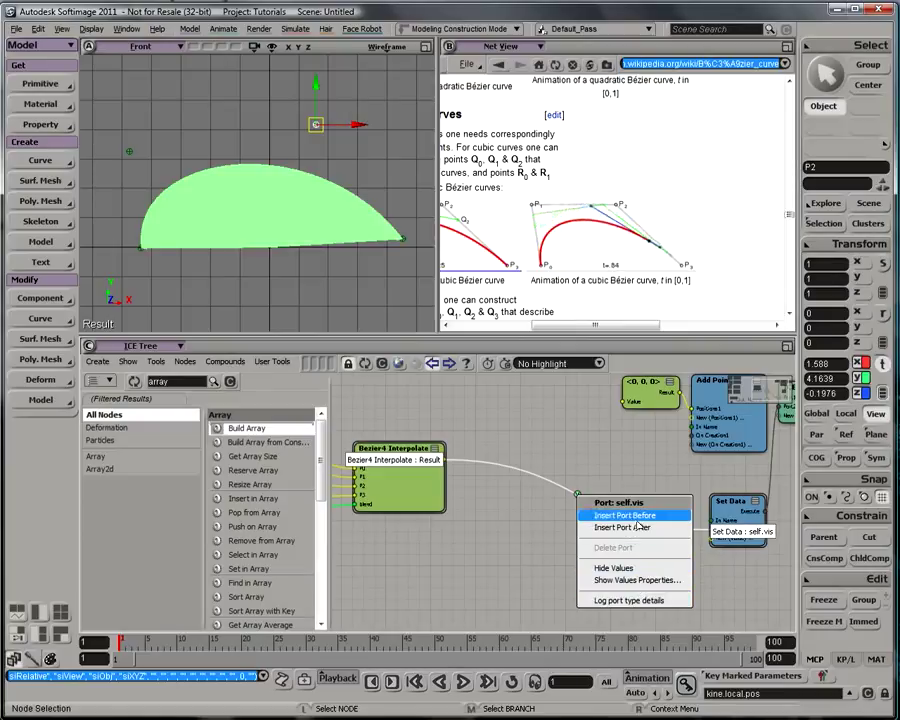
{"action": "left_click", "coordinate": [648, 588]}
{"action": "left_click", "coordinate": [405, 273]}
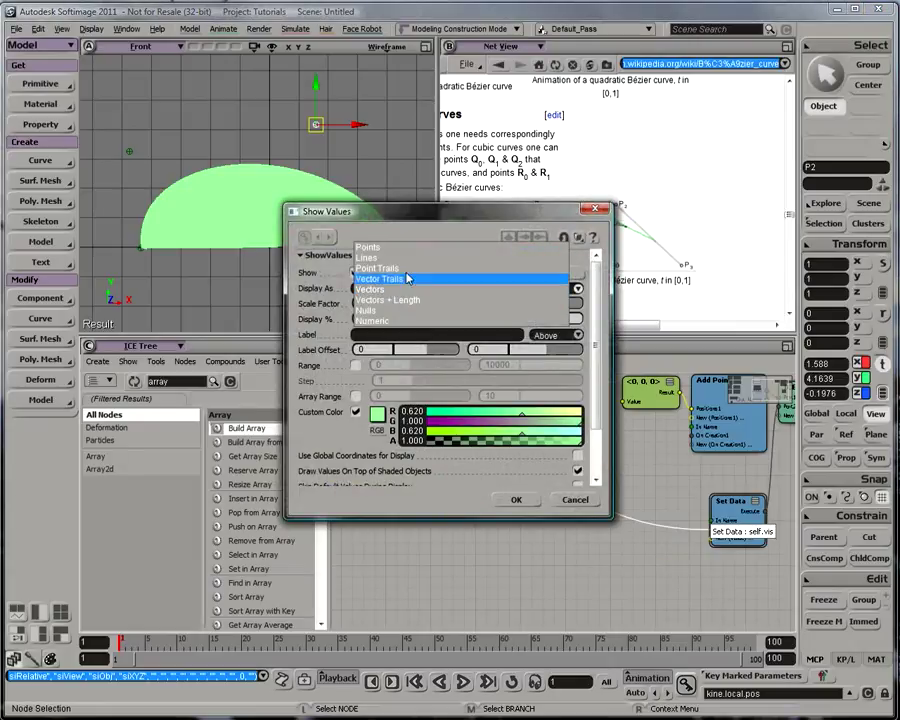
{"action": "left_click", "coordinate": [376, 259]}
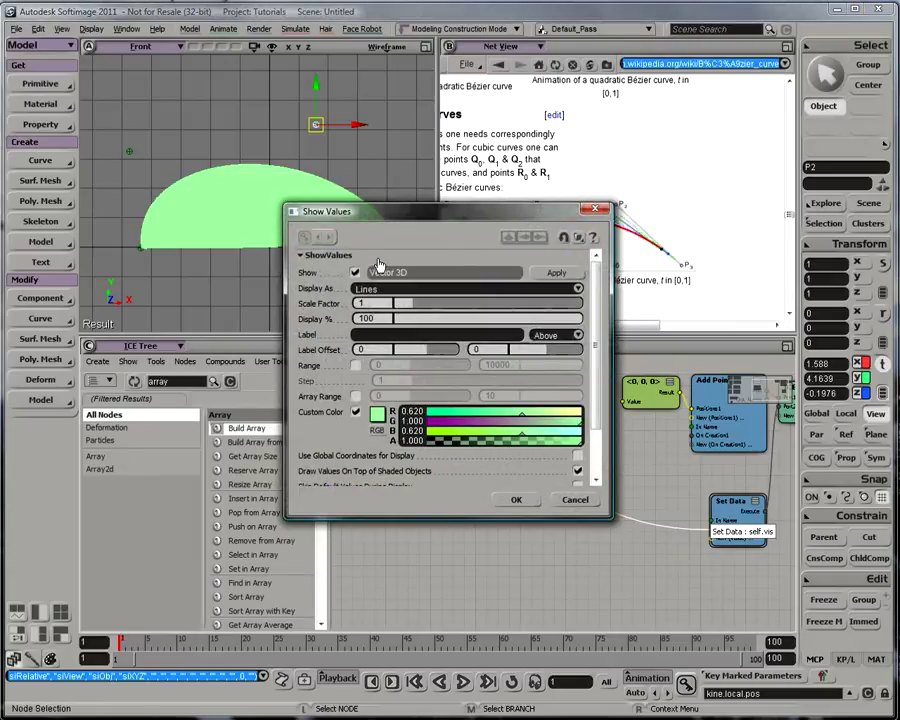
{"action": "left_click", "coordinate": [515, 499]}
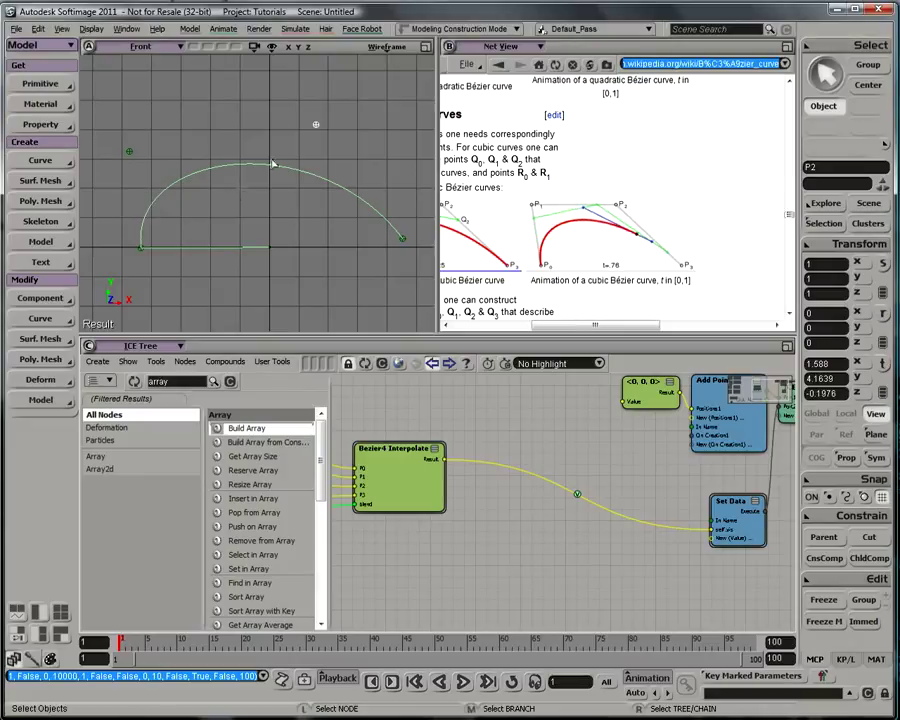
Move null P2 to about X 2.59, Y 2.92 and reposition null P1 to reshape the curve.
{"action": "key", "text": "v"}
{"action": "left_click_drag", "start_coordinate": [368, 127], "coordinate": [430, 203]}
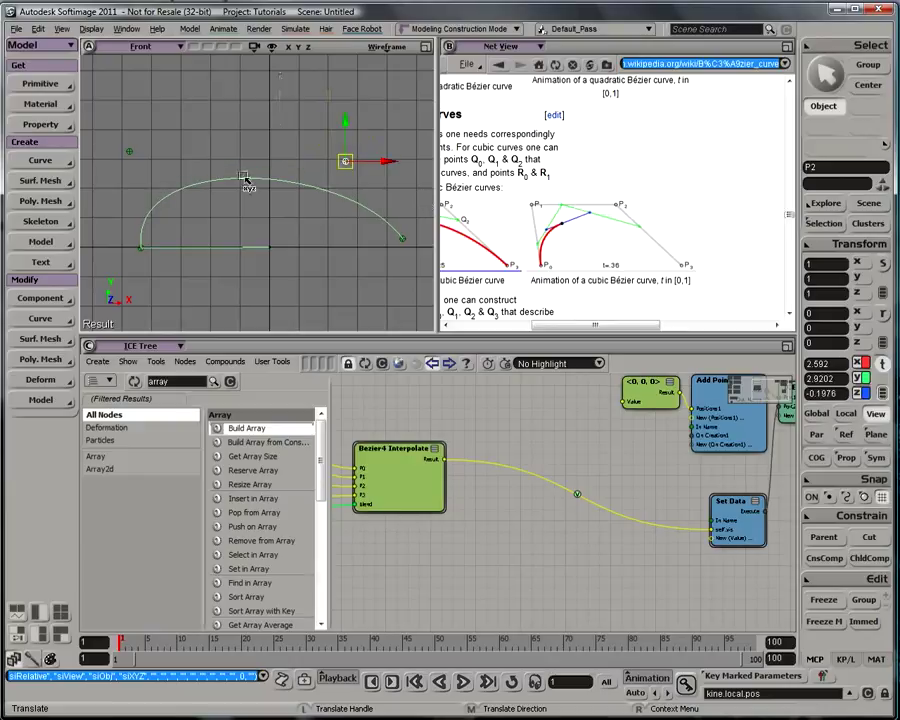
{"action": "key", "text": "space"}
{"action": "left_click_drag", "start_coordinate": [114, 143], "coordinate": [157, 166]}
{"action": "key", "text": "v"}
{"action": "left_click_drag", "start_coordinate": [214, 199], "coordinate": [262, 210]}
{"action": "key", "text": "space"}
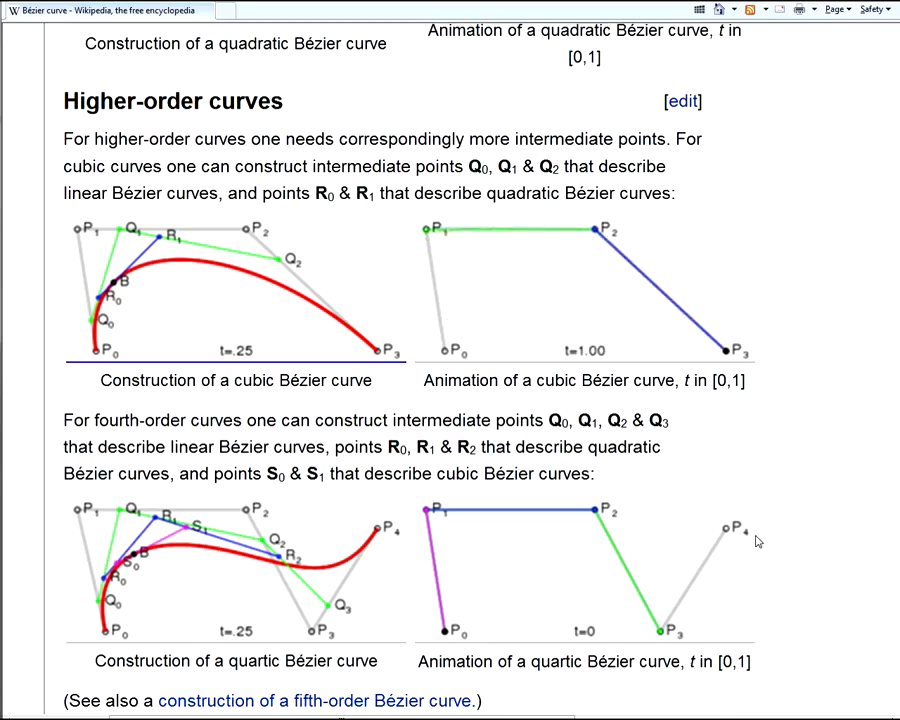